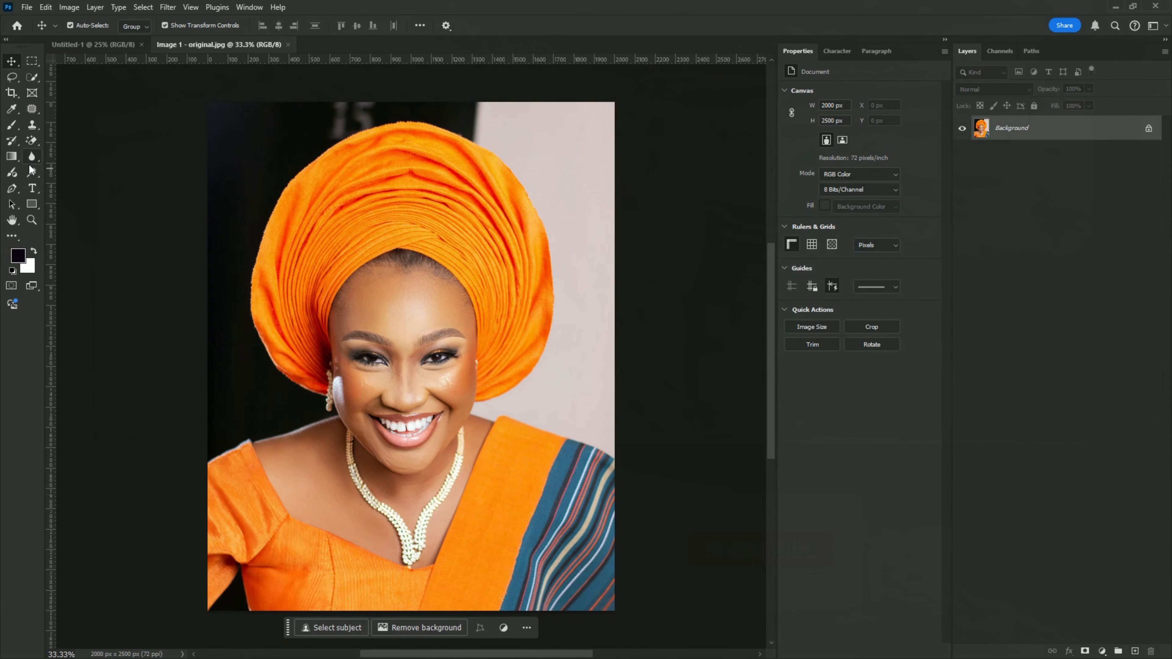
Erase the light and dark background areas around the woman with the Magic Eraser
left_click(33, 143)
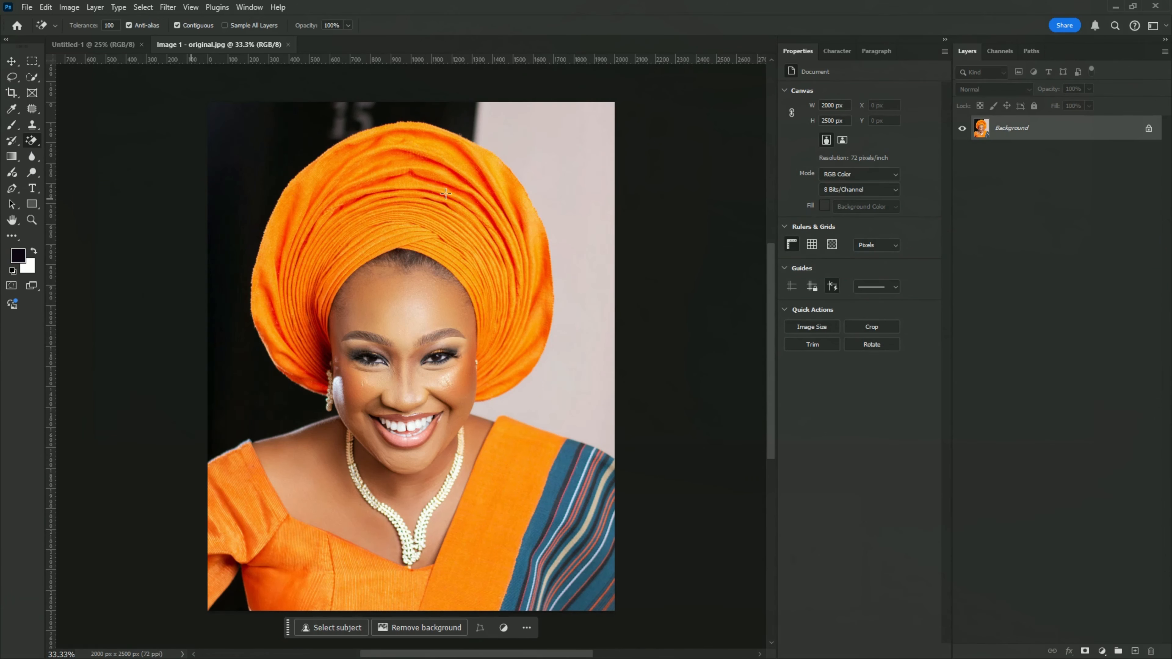
left_click(565, 139)
left_click(271, 154)
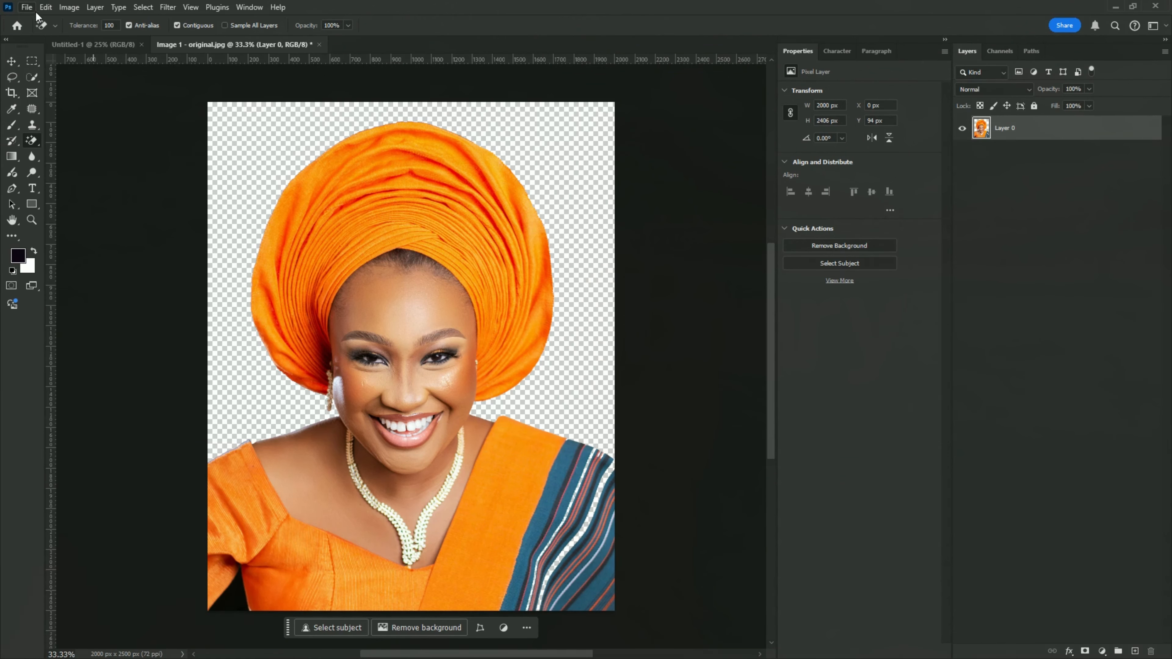
Save the cut-out portrait as a Photoshop file named 01 with Maximize Compatibility enabled
left_click(27, 8)
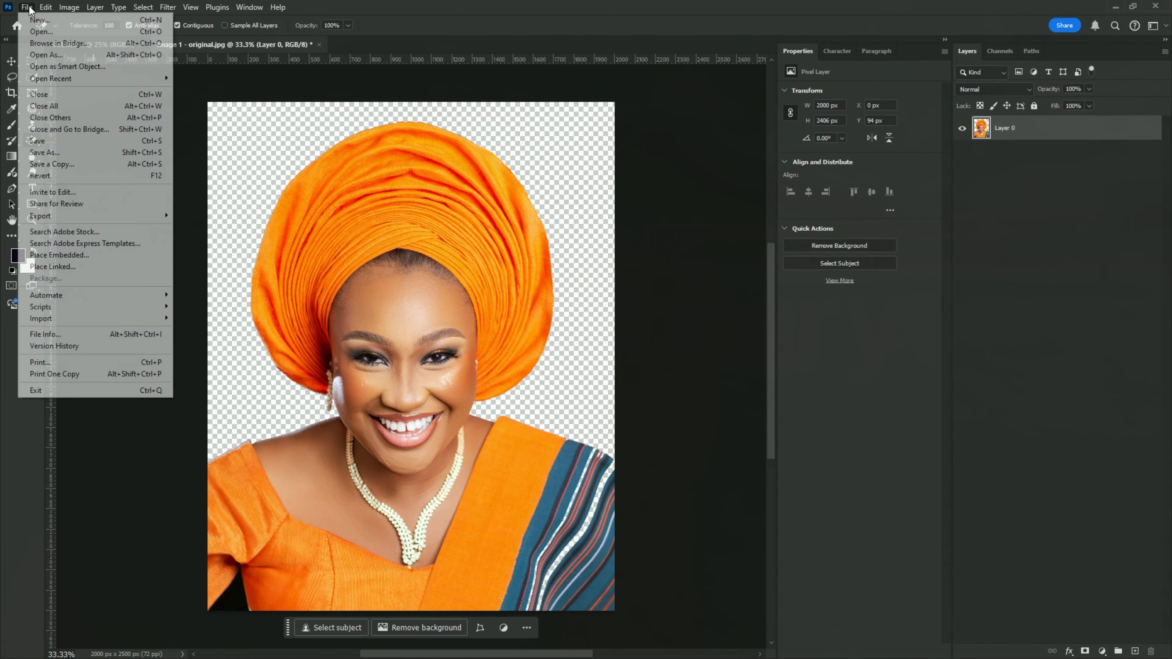
left_click(38, 141)
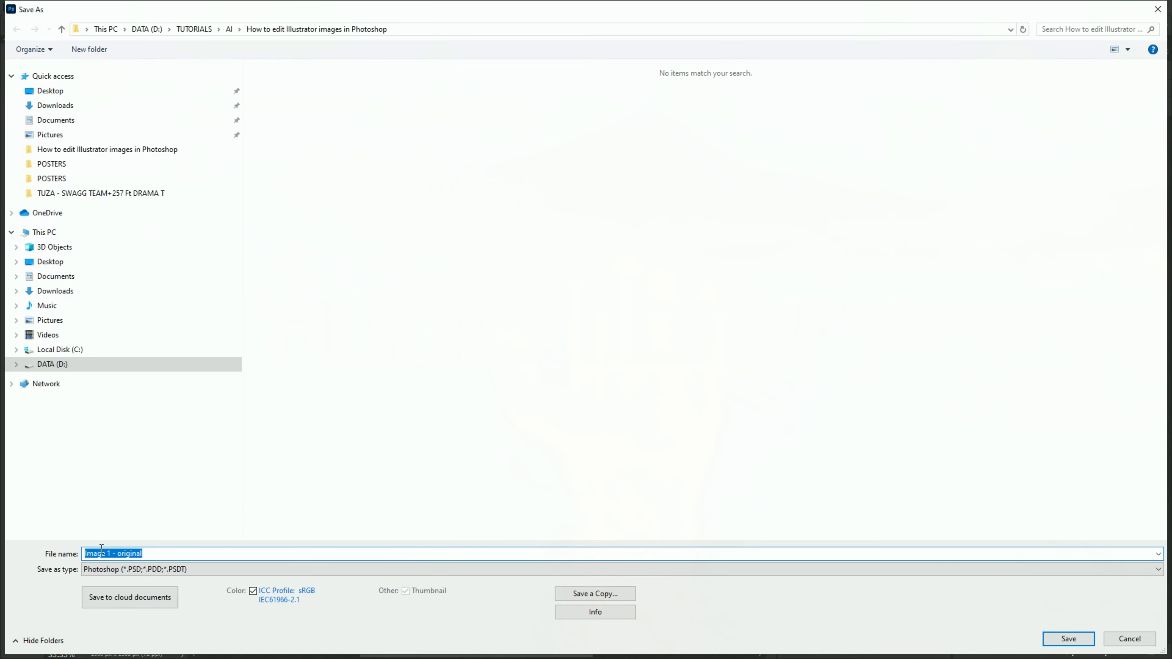
left_click(151, 555)
left_click_drag(153, 554, 78, 559)
type("01")
left_click(1061, 639)
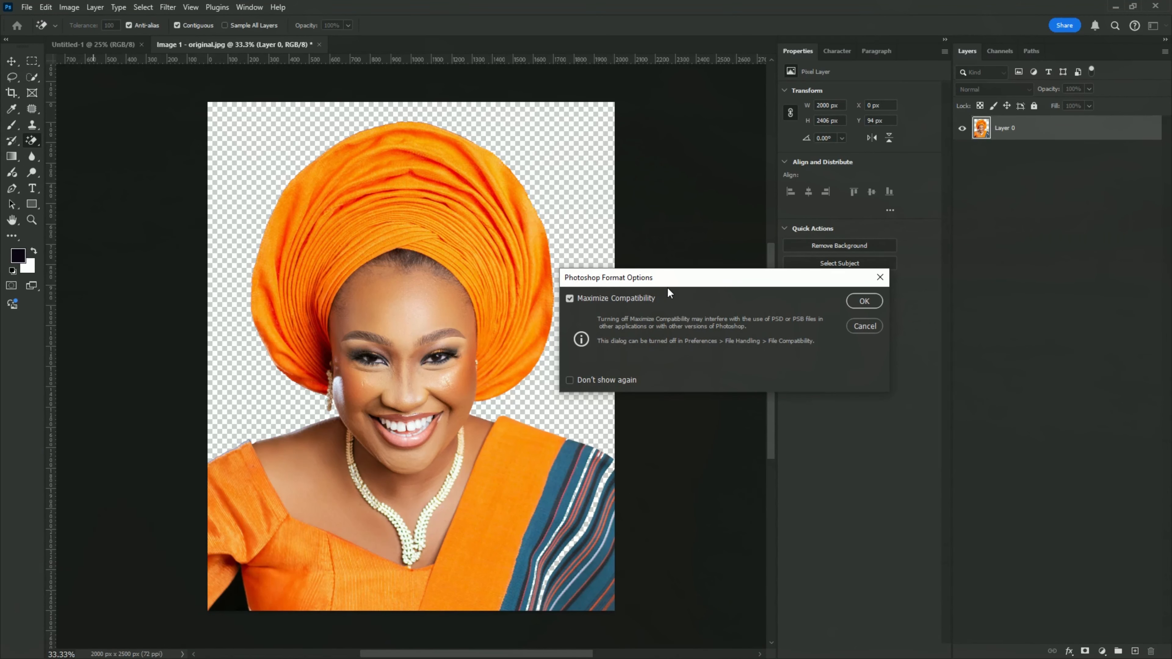
left_click(864, 302)
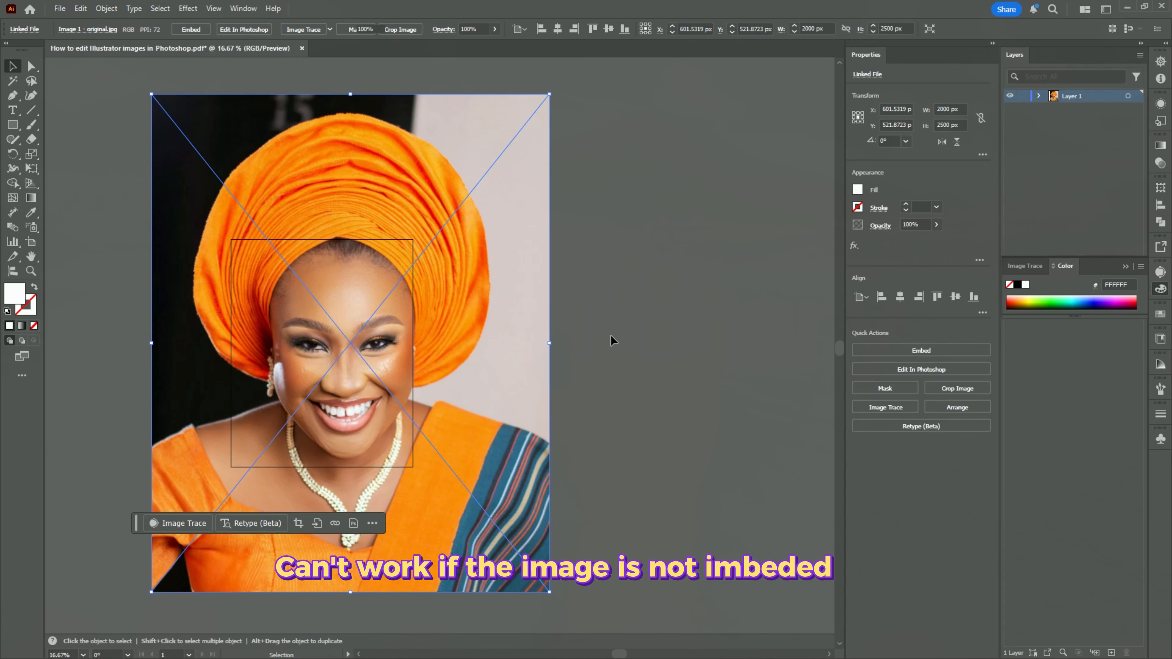
Switch to Illustrator and embed the linked portrait image in the document
left_click(611, 340)
left_click(507, 324)
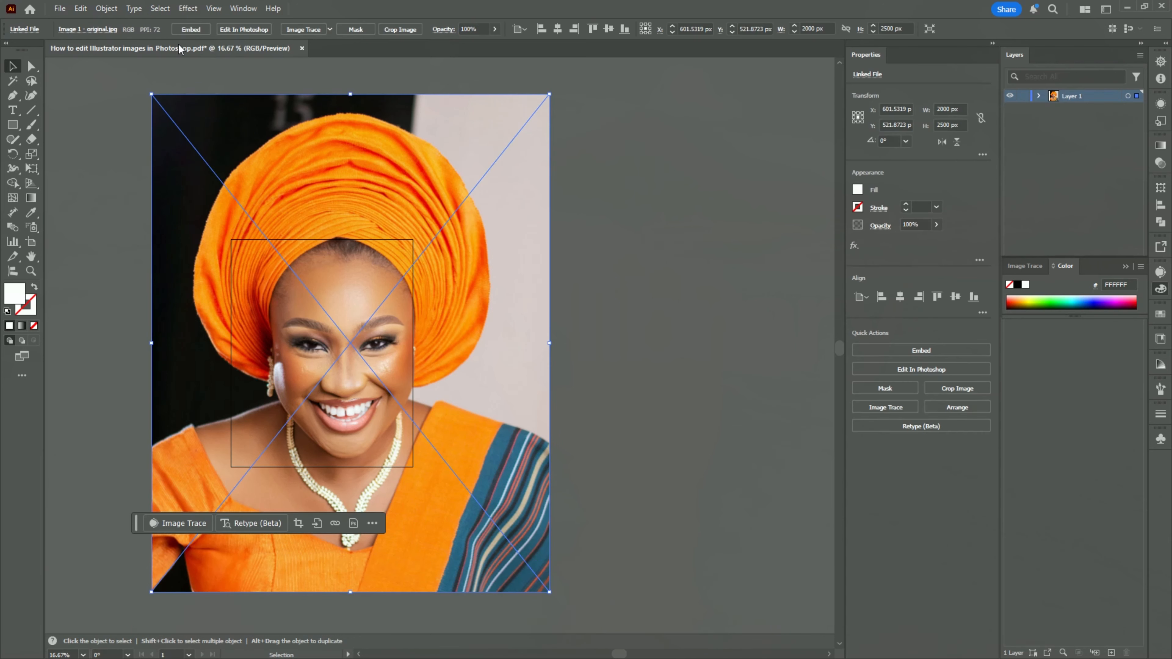
left_click(188, 30)
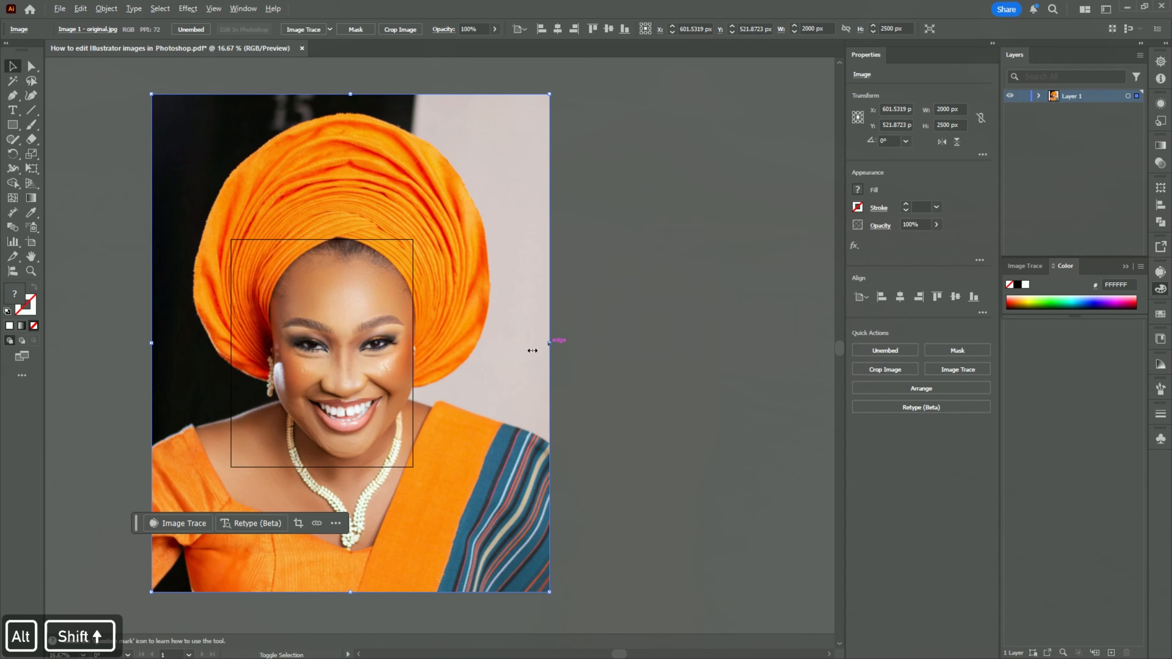
Scale the portrait down proportionally about its centre to about 1275 × 1593 px and fit the artboard to it
left_click_drag(533, 350, 480, 358)
left_click(489, 226)
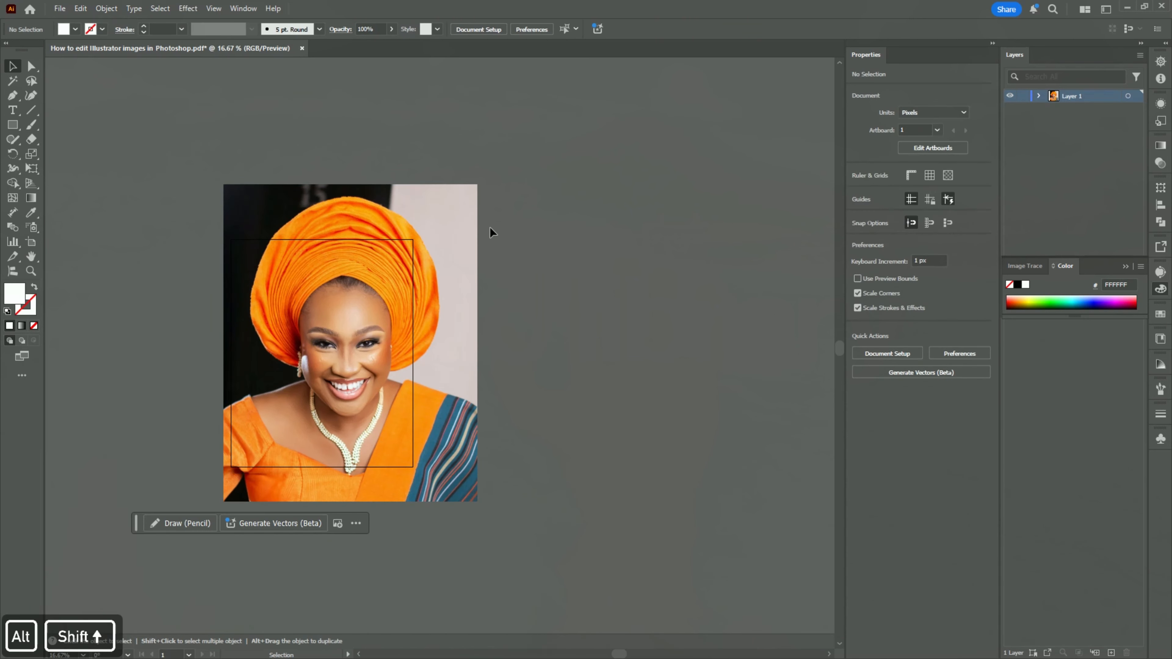
left_click(266, 356)
key("shift+o")
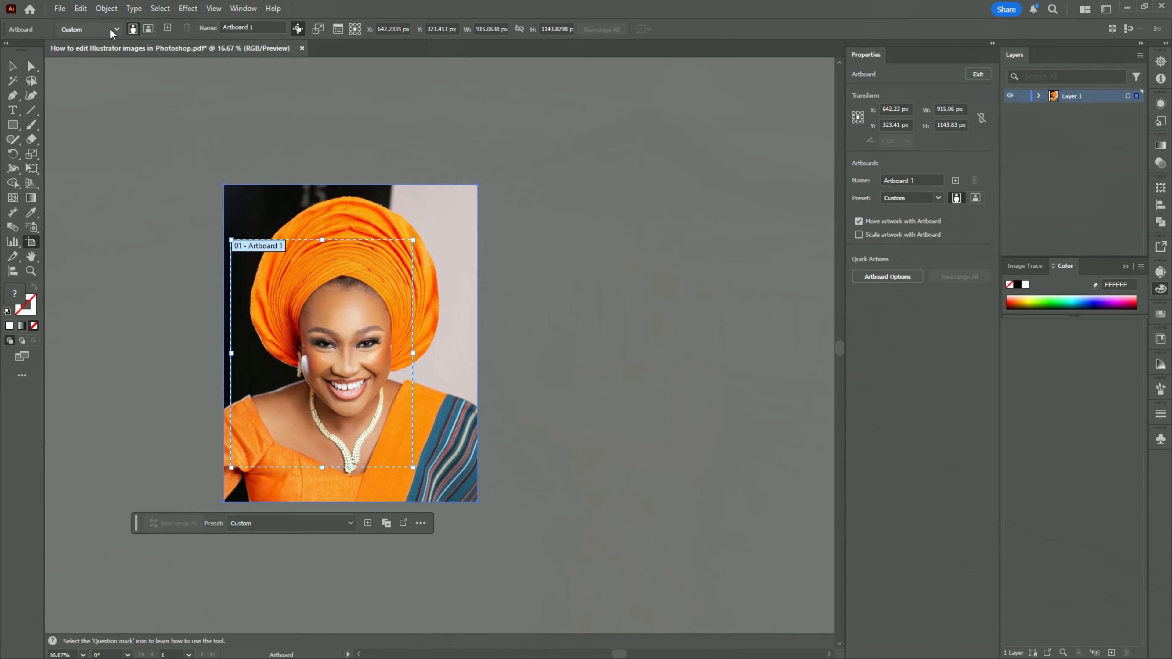
left_click(112, 34)
left_click(122, 70)
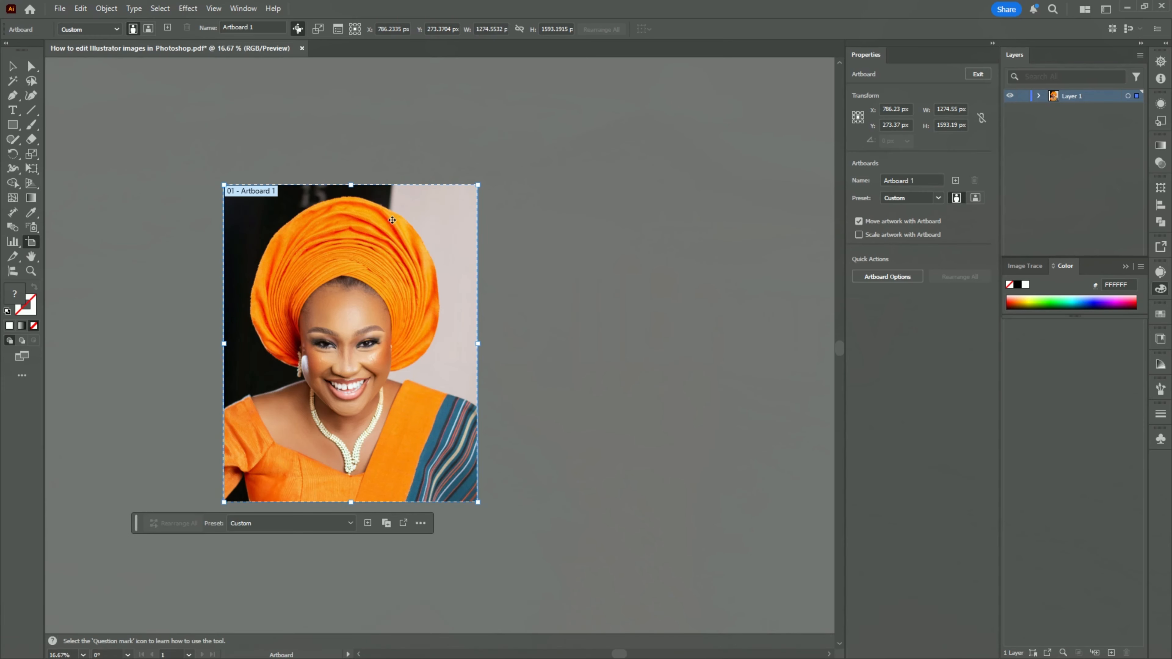
scroll(298, 336, "up", 1)
left_click_drag(369, 310, 342, 300)
left_click(13, 66)
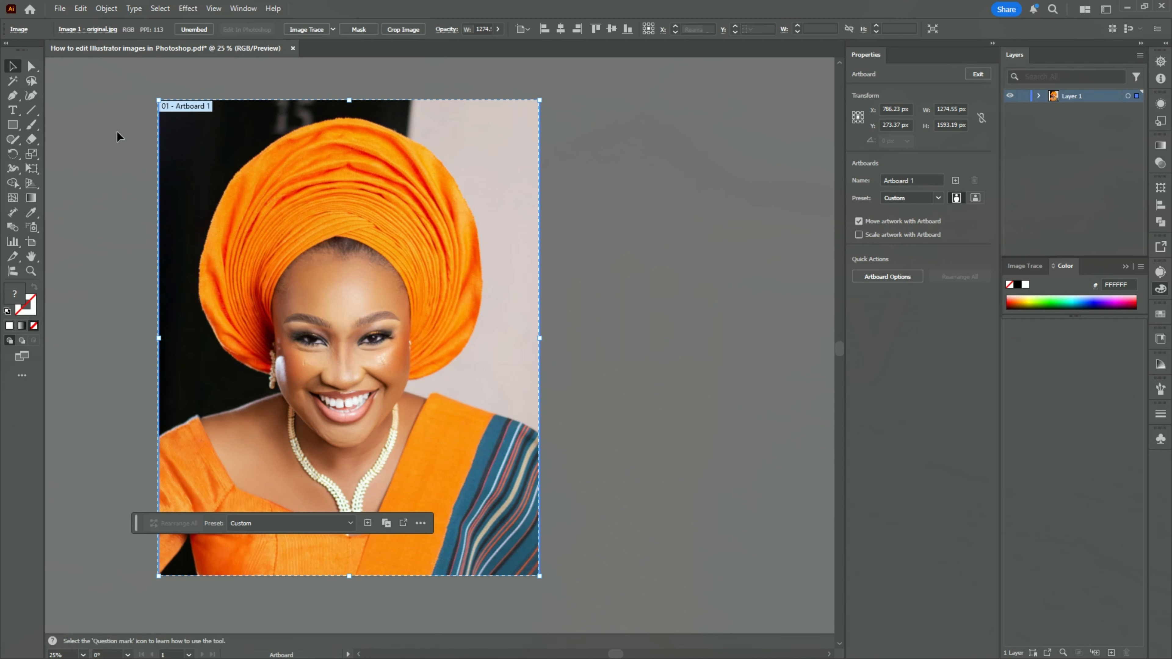
Check which link options are available for the embedded portrait image
left_click(581, 194)
left_click(393, 196)
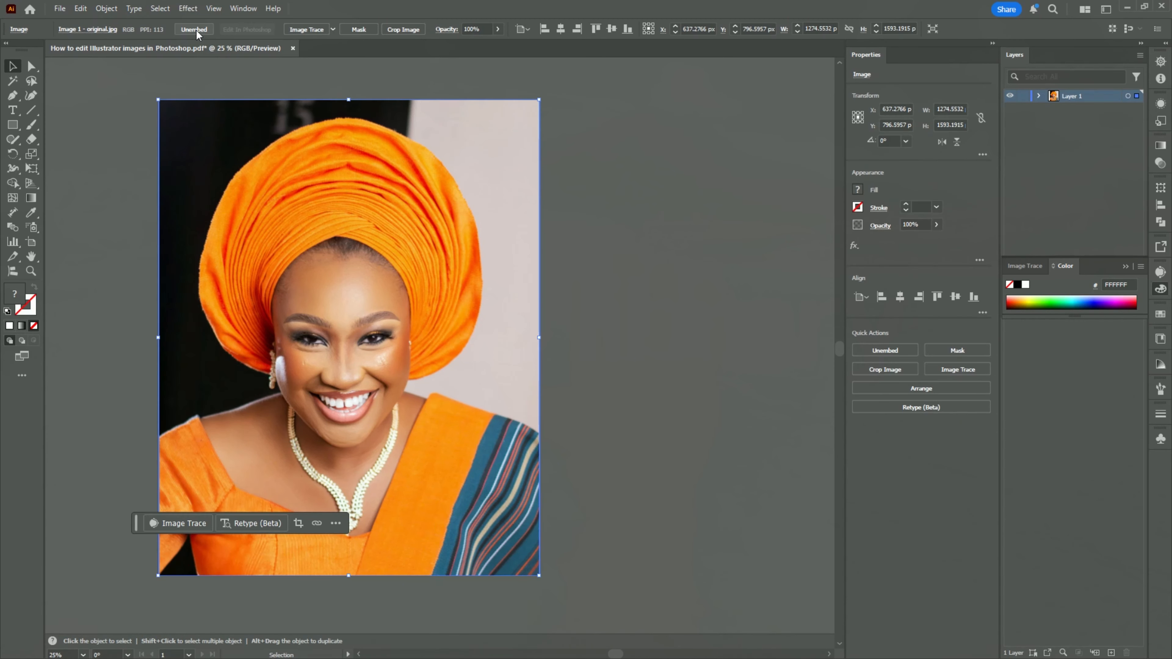
left_click(100, 29)
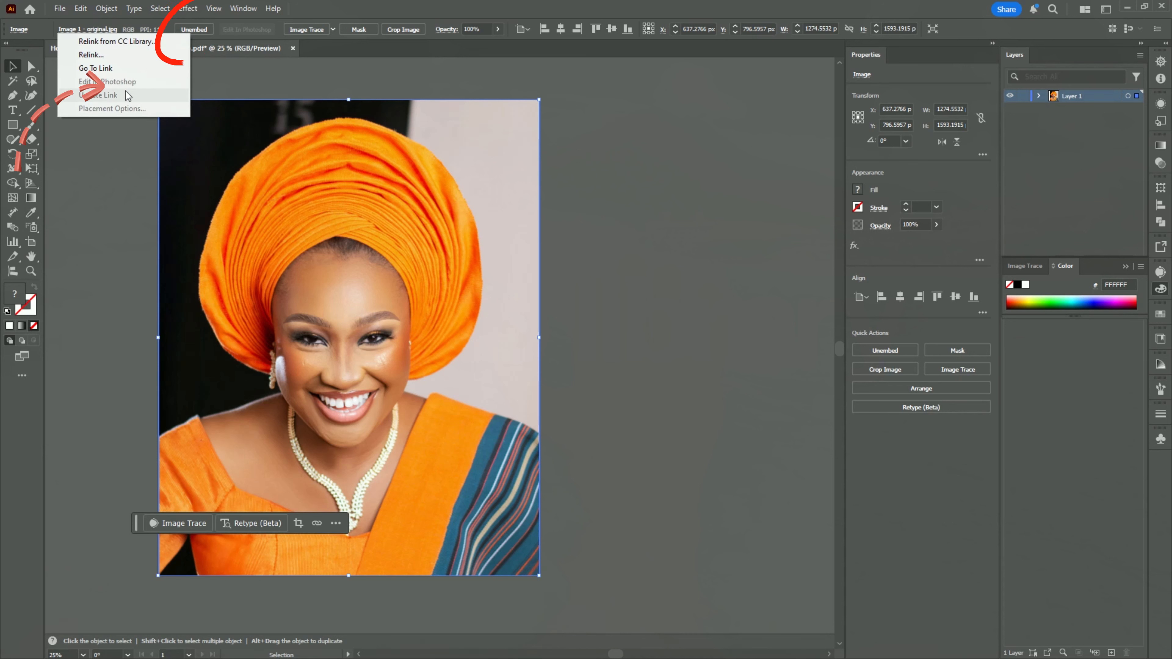
left_click(279, 93)
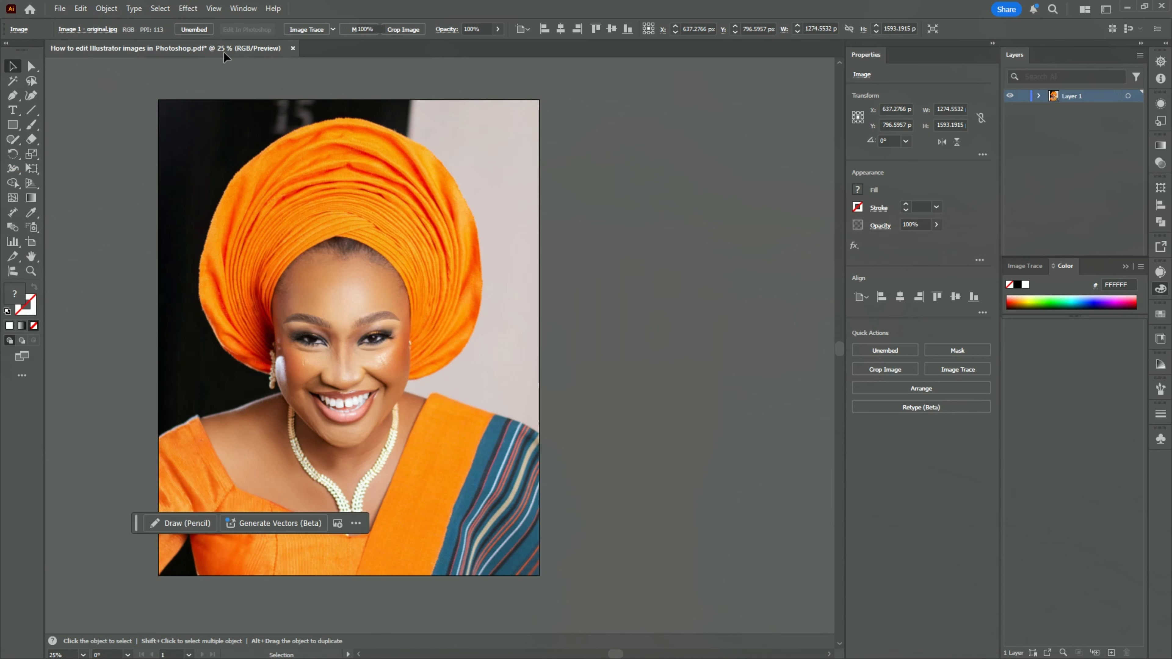
Unembed the portrait image as a Photoshop file named "Illusrator PSD"
left_click(196, 131)
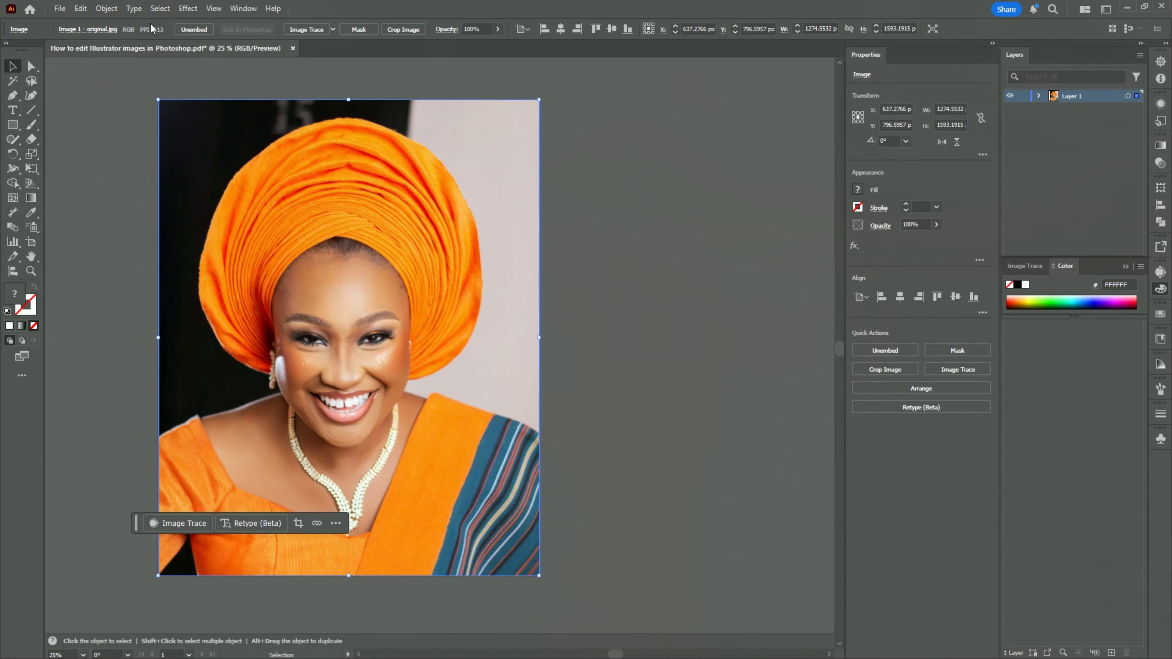
left_click(193, 29)
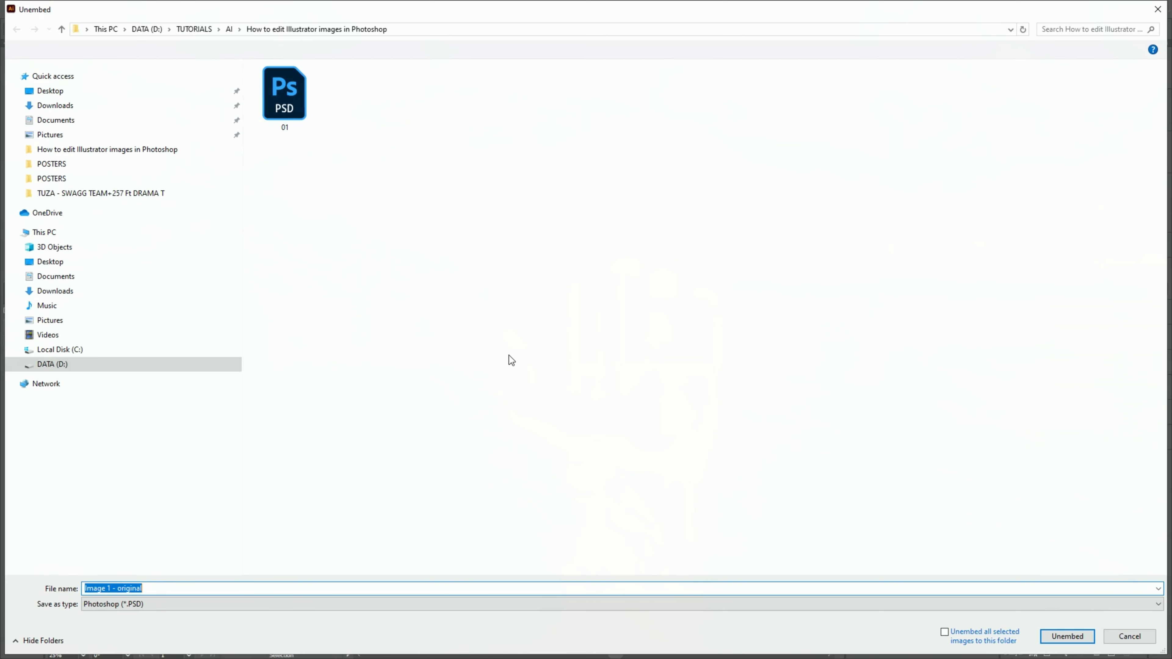
left_click(160, 587)
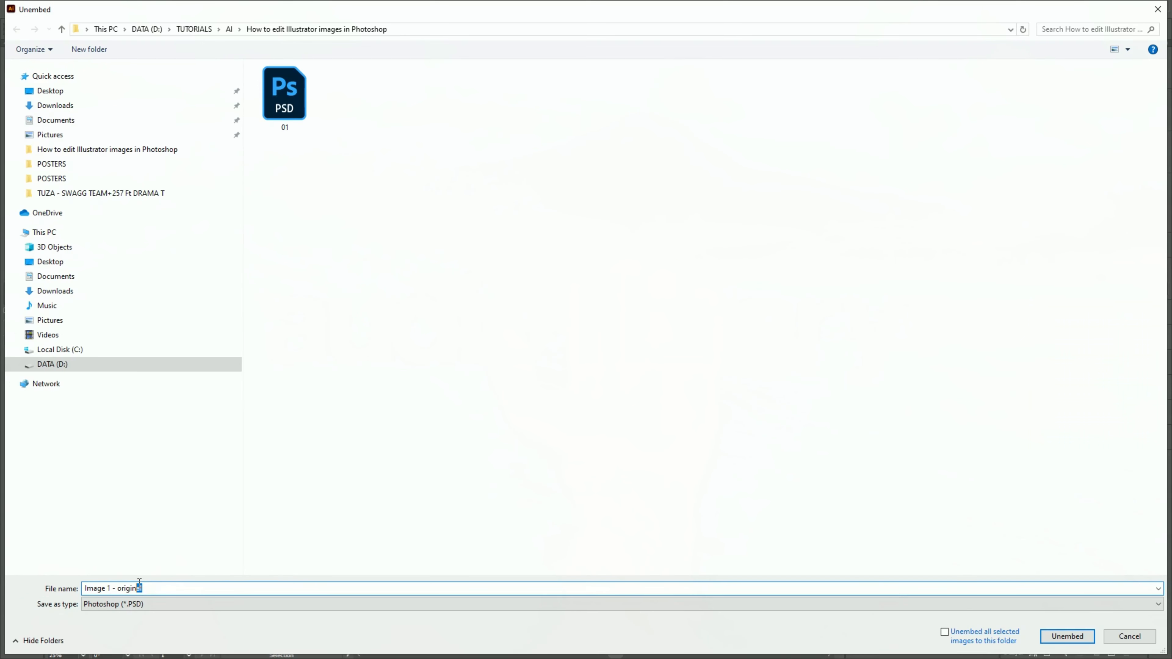
left_click_drag(139, 584, 55, 549)
type("I")
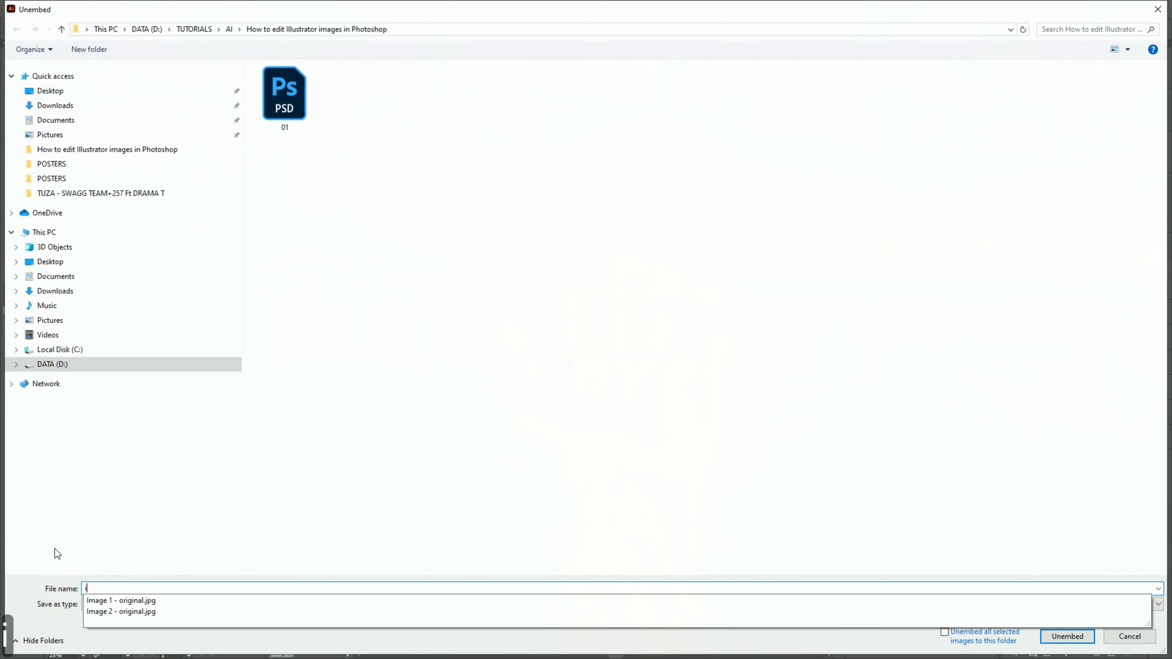
key("BackSpace")
key("BackSpace")
type("I")
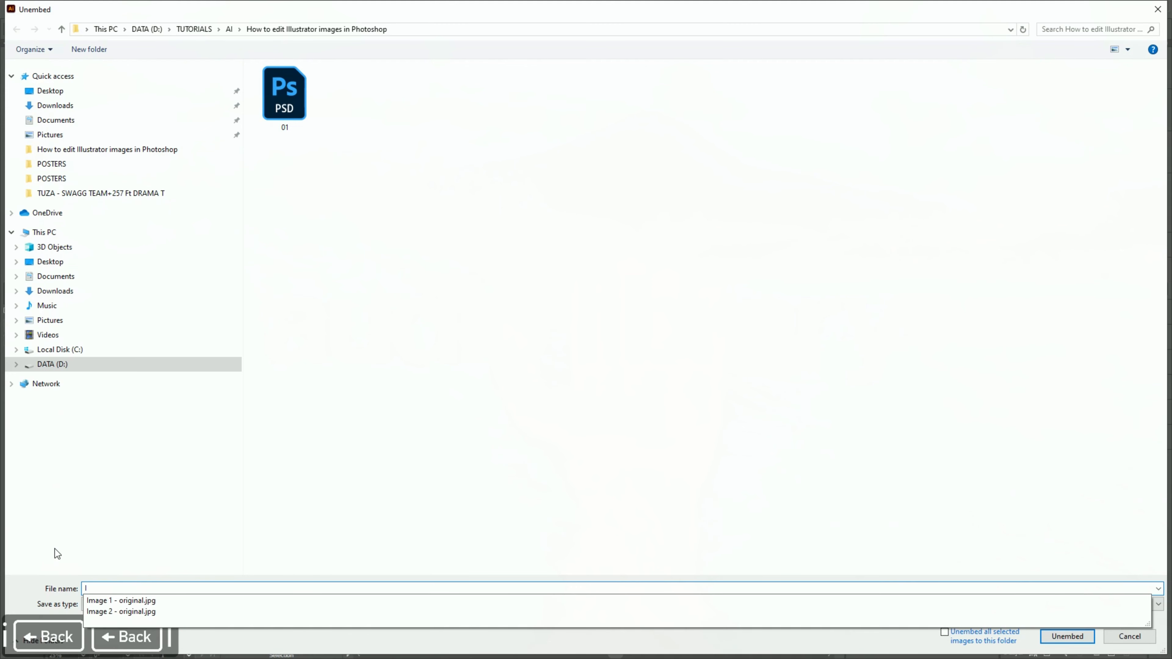
type("llusre")
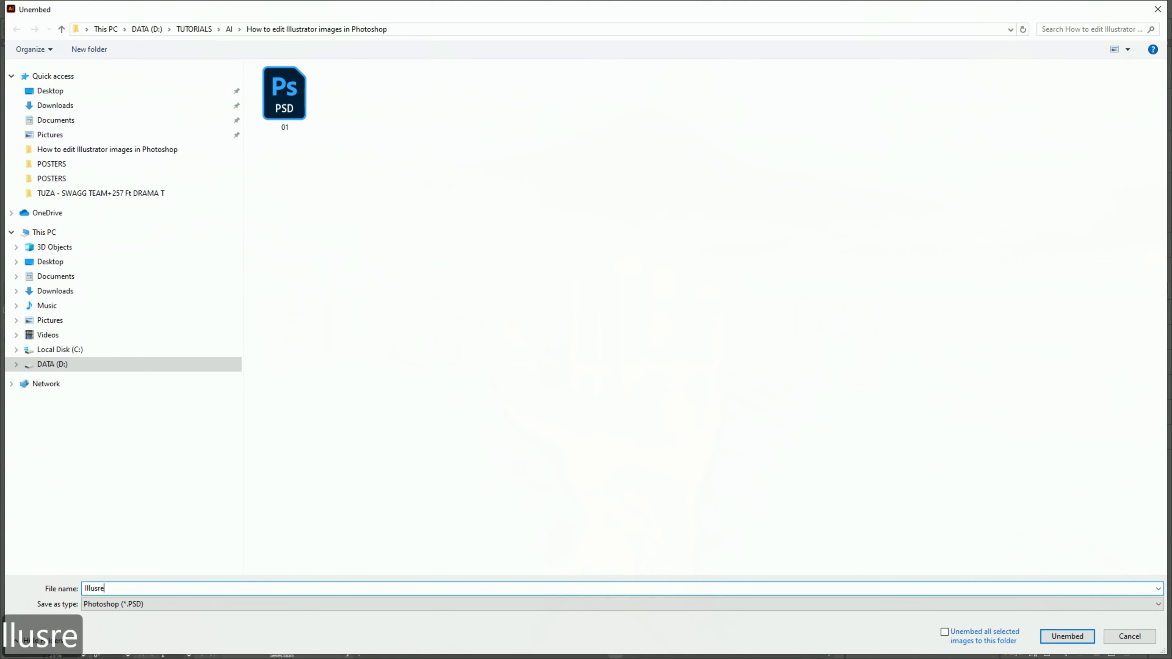
key("BackSpace")
type("ator ")
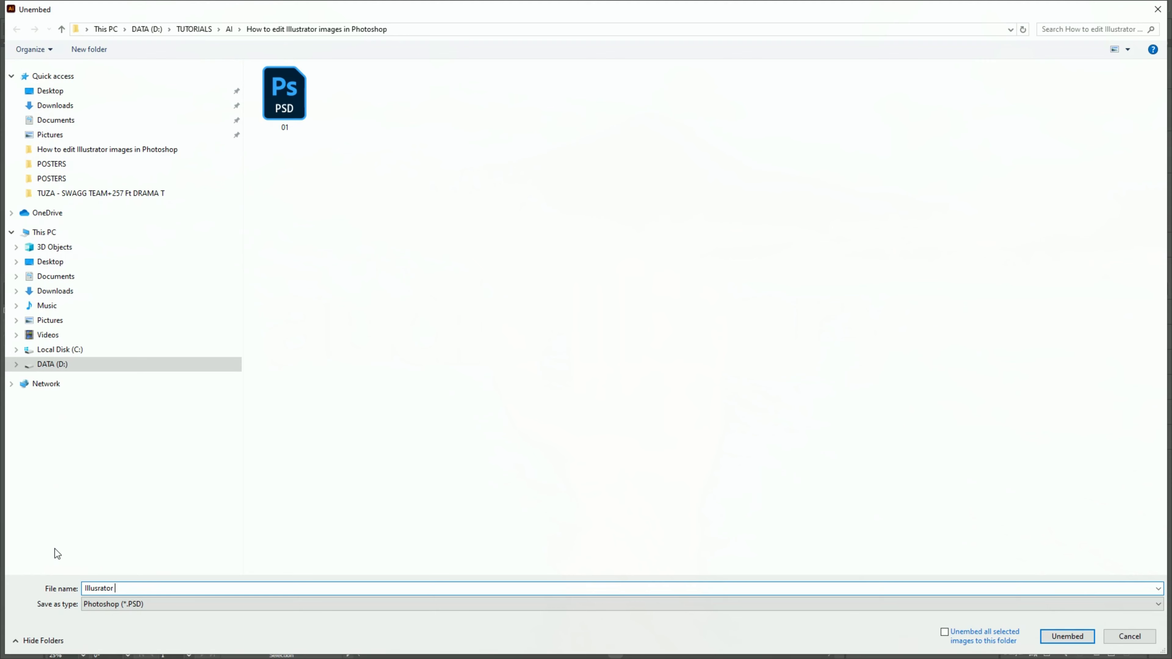
type("P")
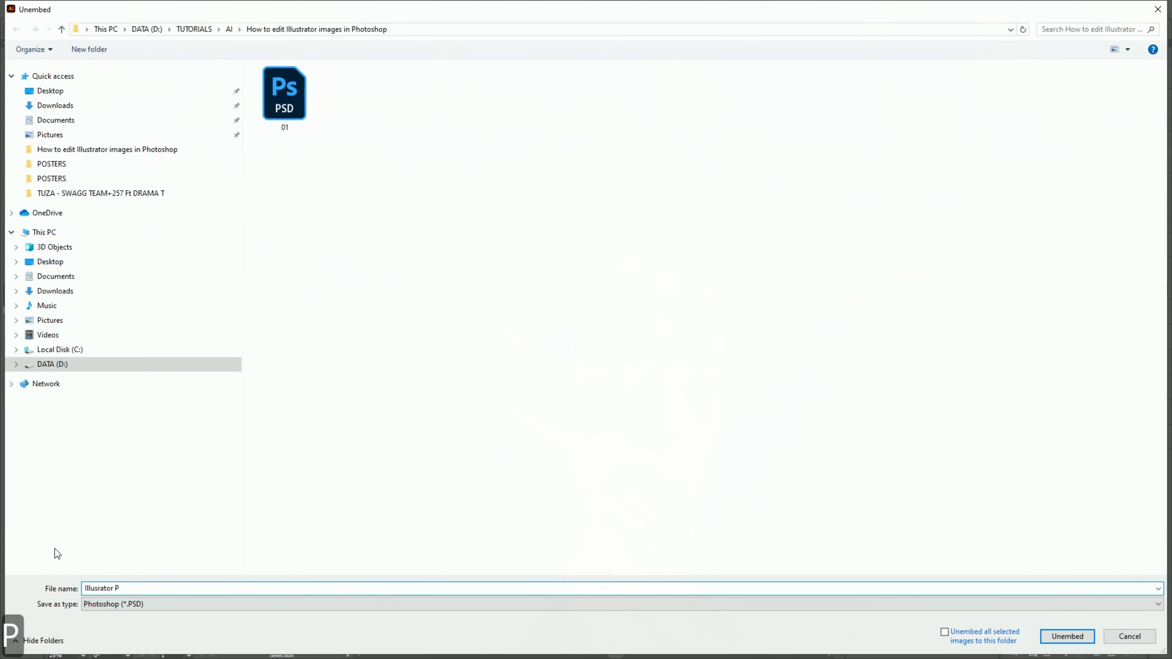
type("SD")
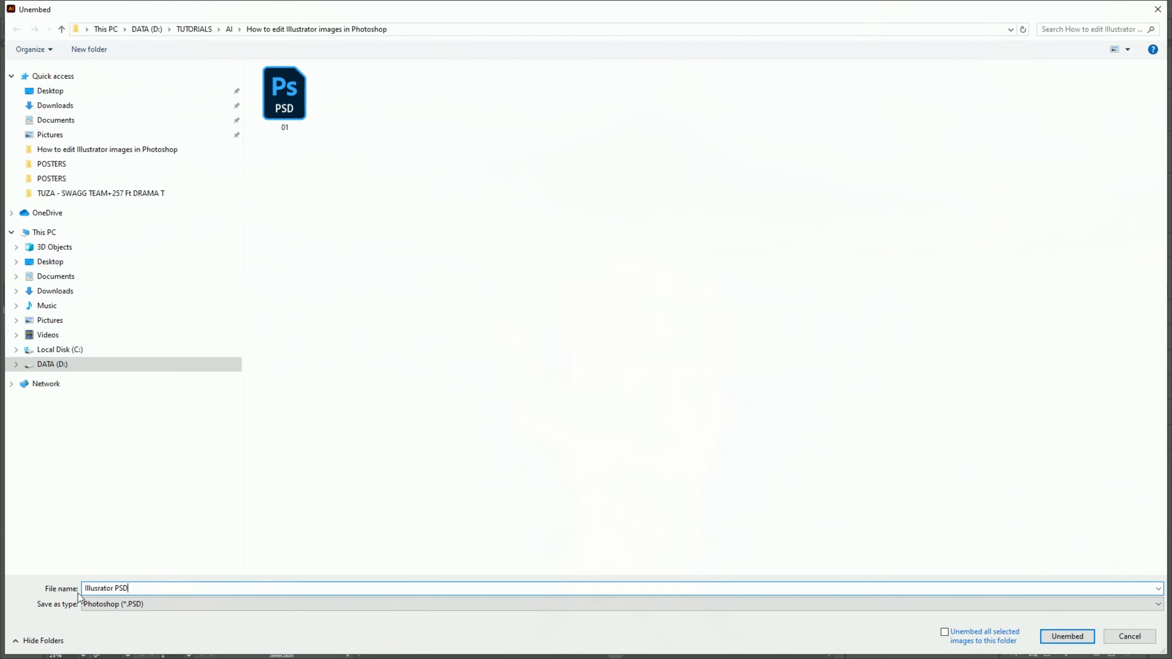
left_click(1070, 637)
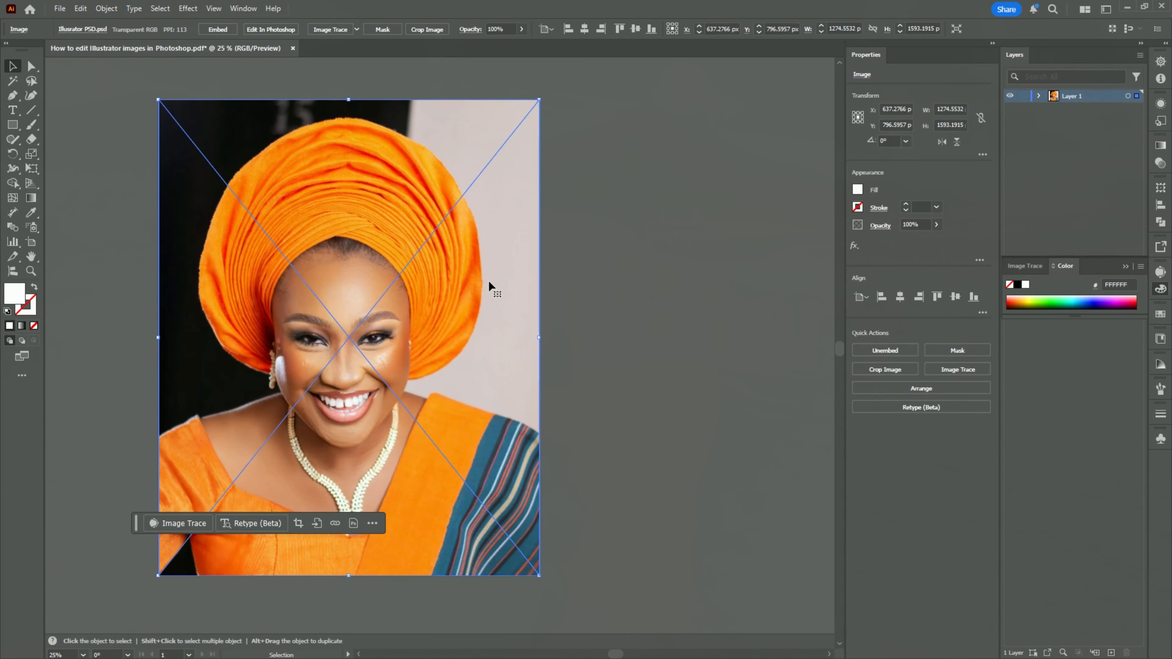
Open the linked Illusrator PSD image for editing in Photoshop and select the woman with Select Subject
left_click(90, 31)
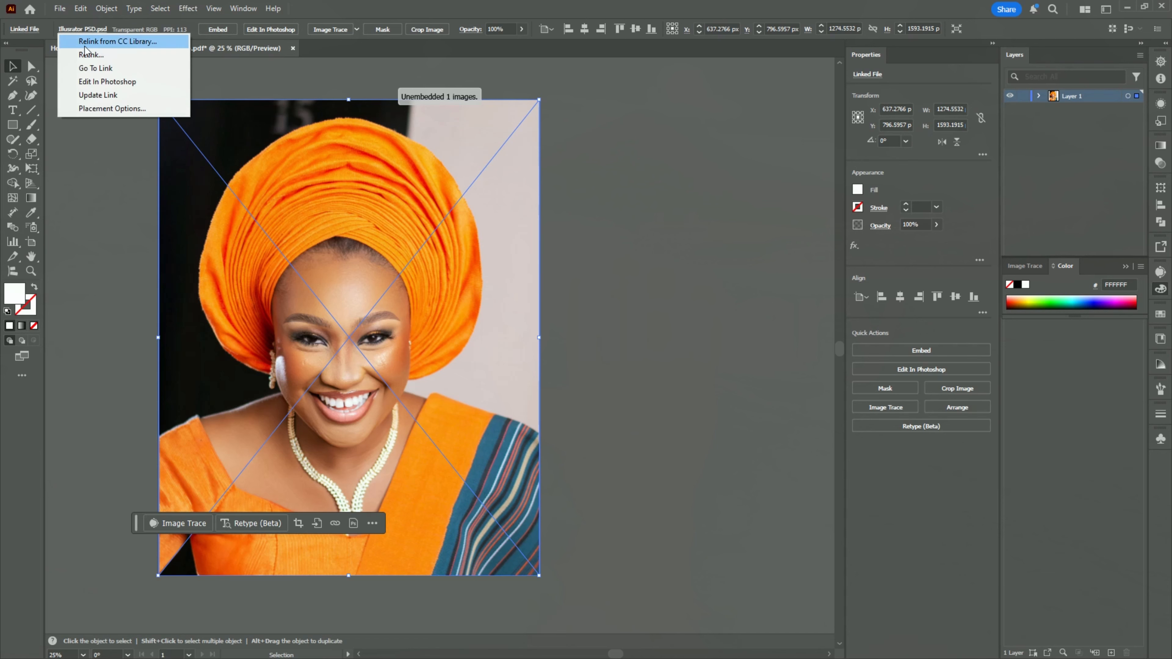
left_click(108, 82)
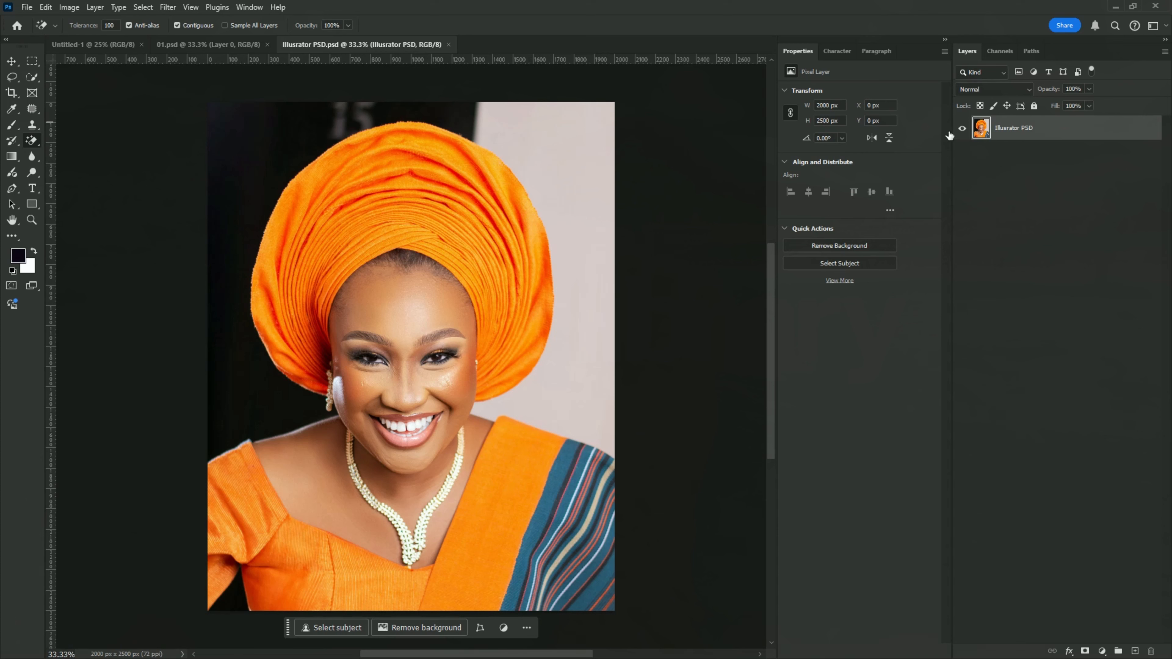
left_click(143, 7)
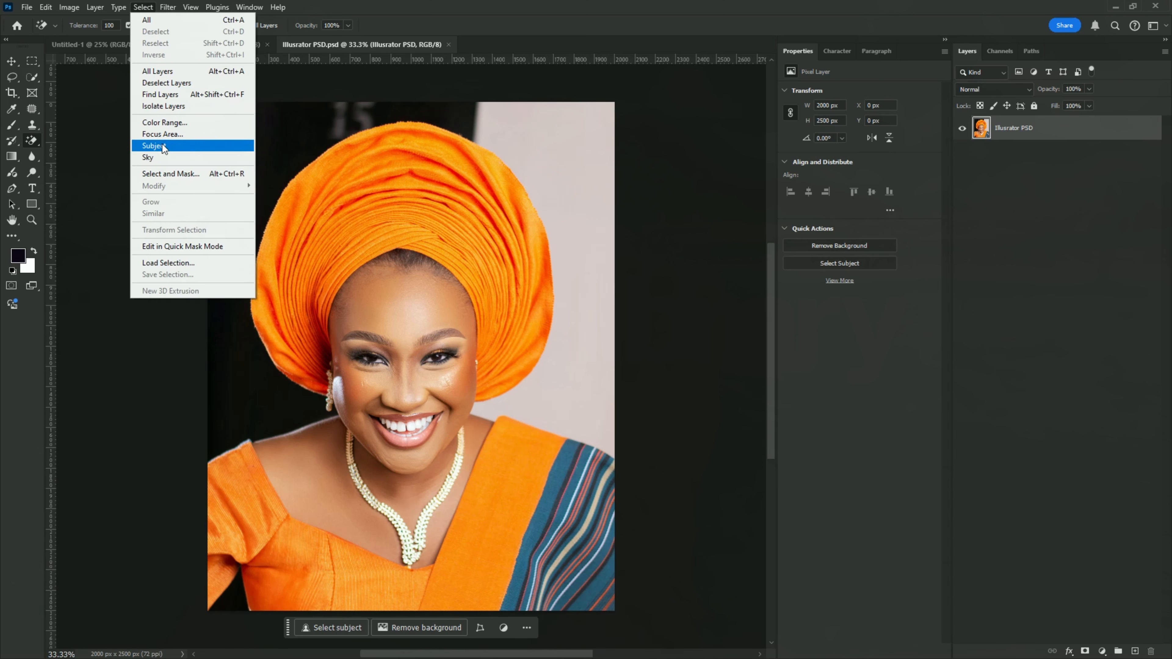
left_click(169, 148)
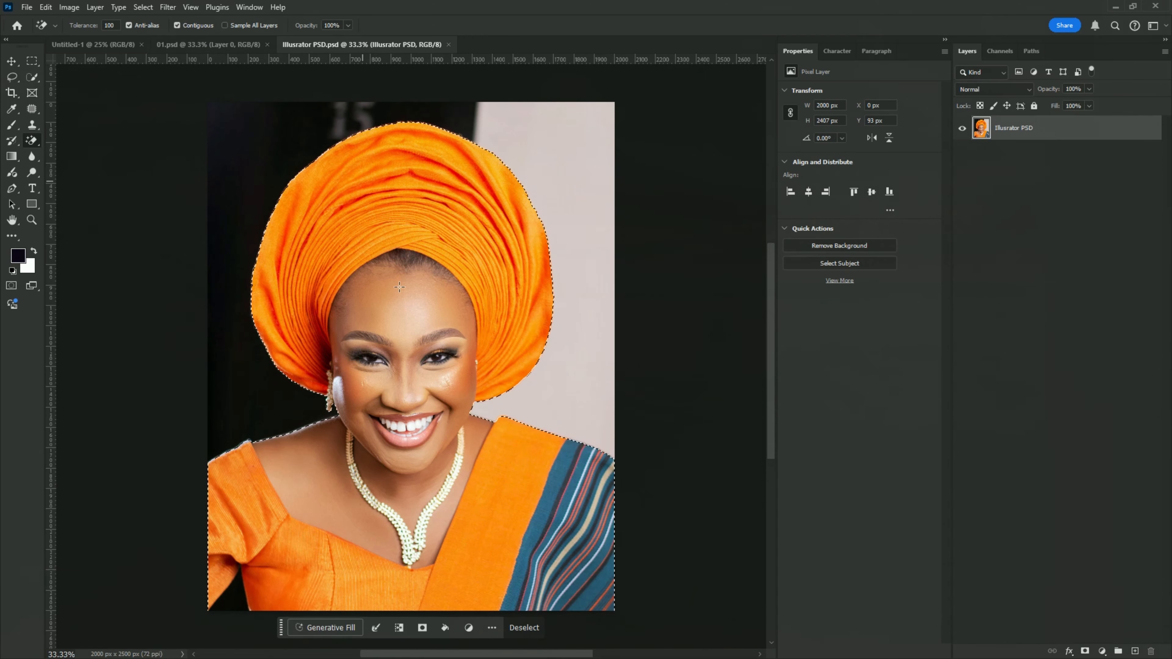
scroll(382, 390, "up", 1)
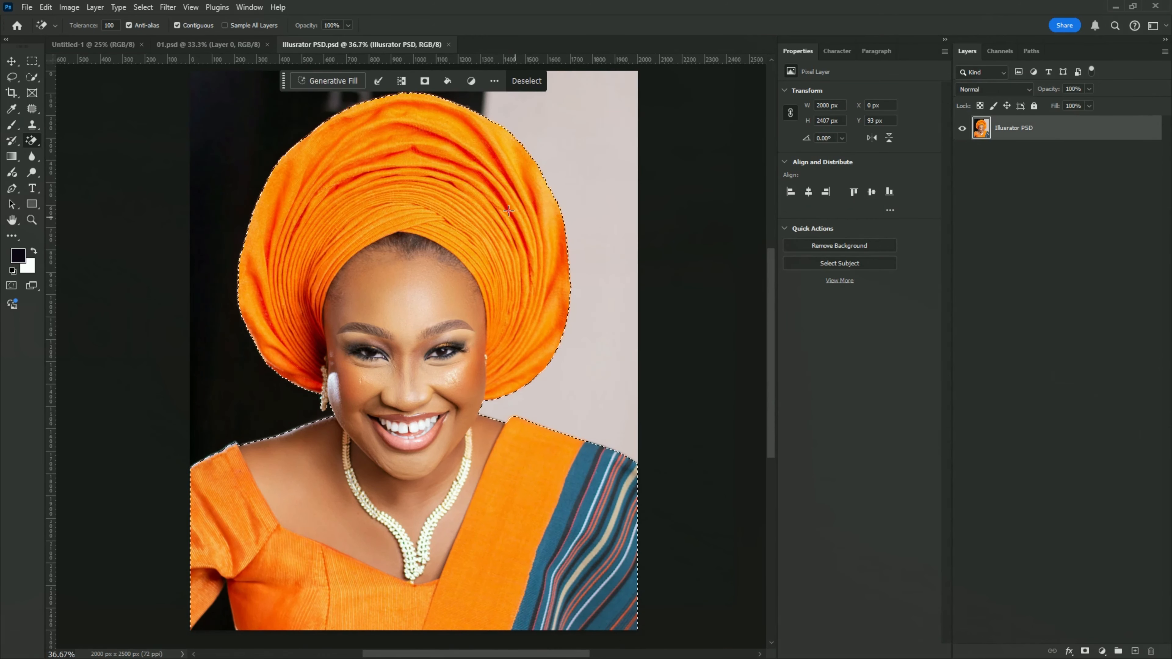
scroll(449, 217, "down", 1)
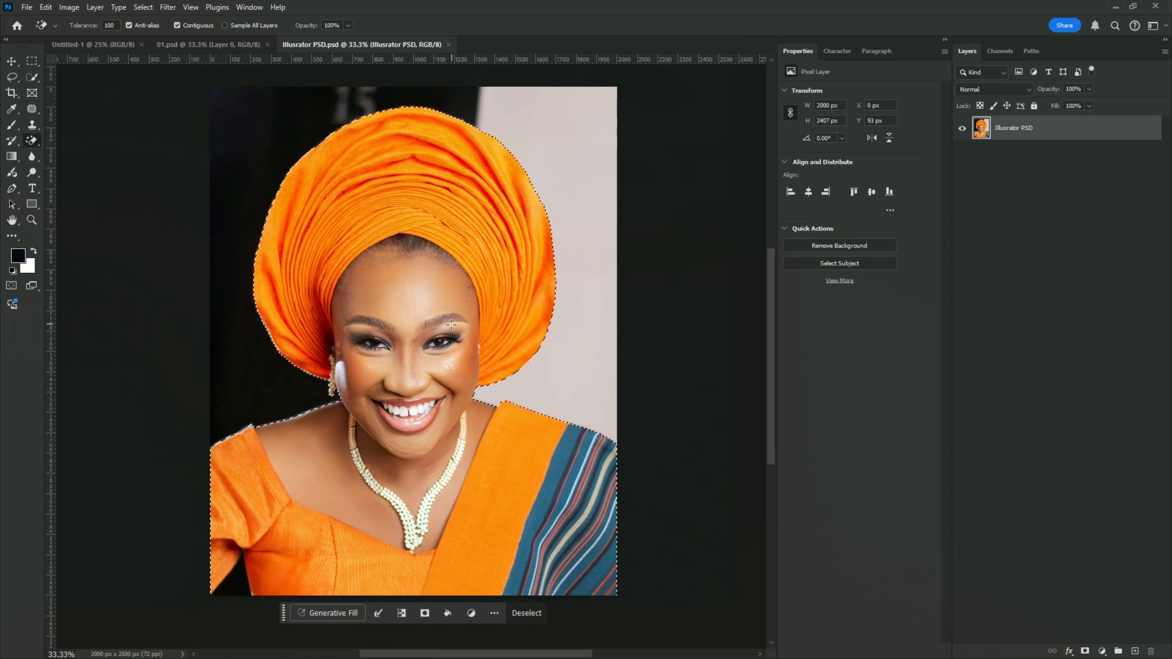
Refine the selection in Select and Mask with Decontaminate Colors at 100%, outputting it to a new layer with layer mask
left_click(141, 8)
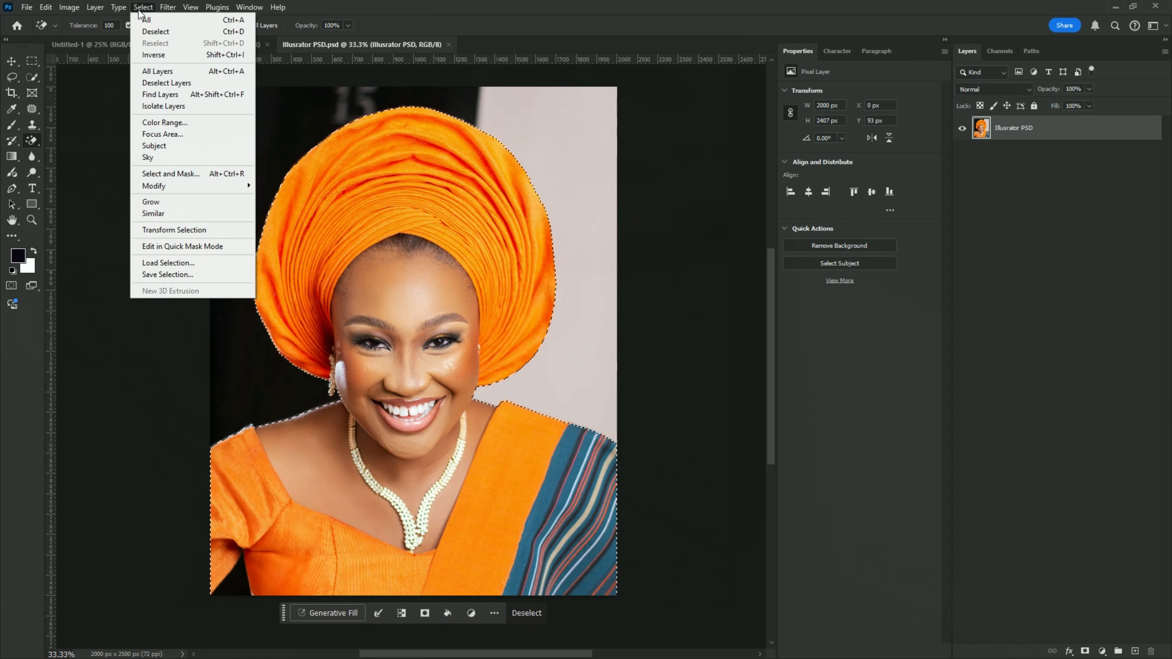
left_click(175, 175)
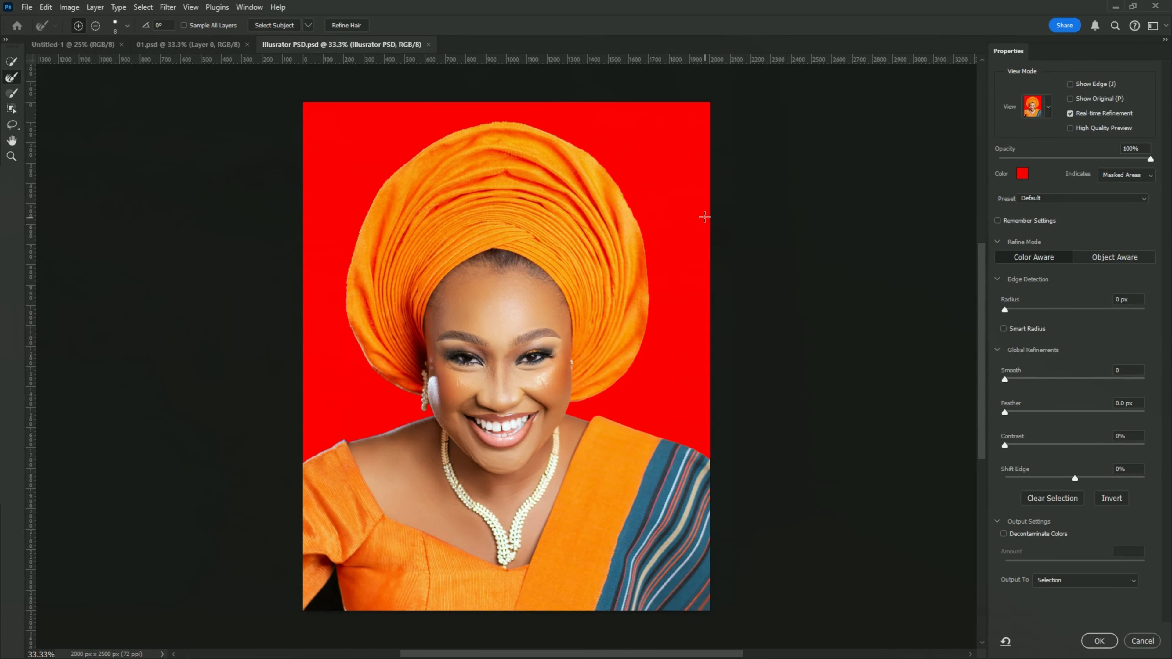
left_click(1049, 536)
scroll(1157, 516, "down", 2)
scroll(832, 483, "up", 2)
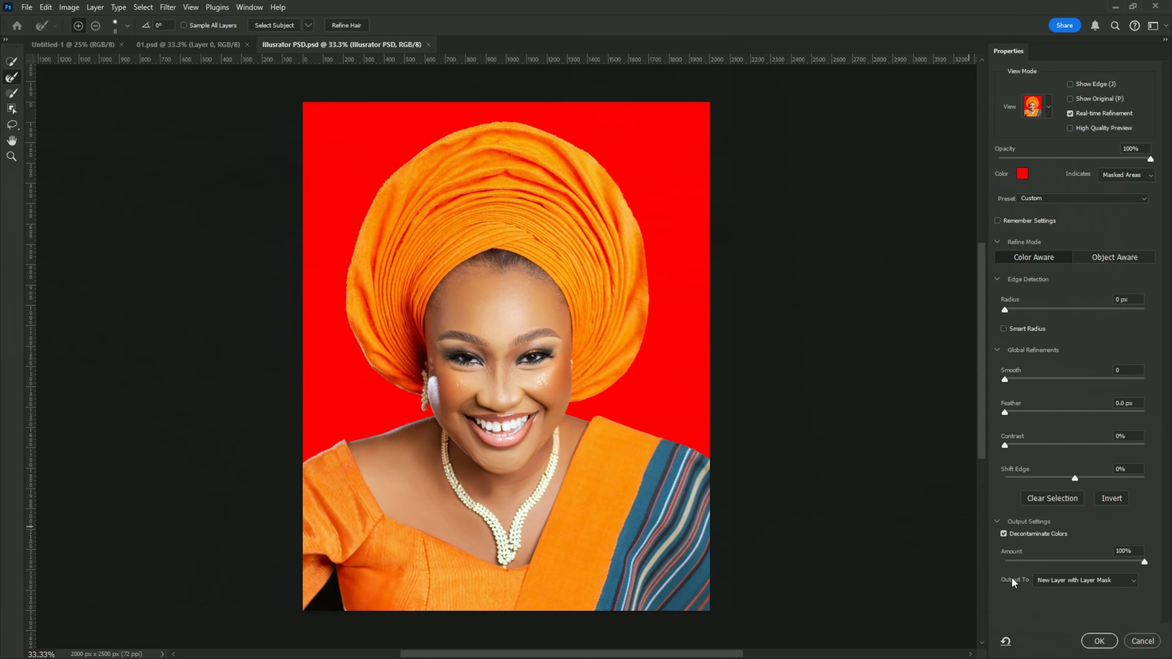
left_click(1098, 642)
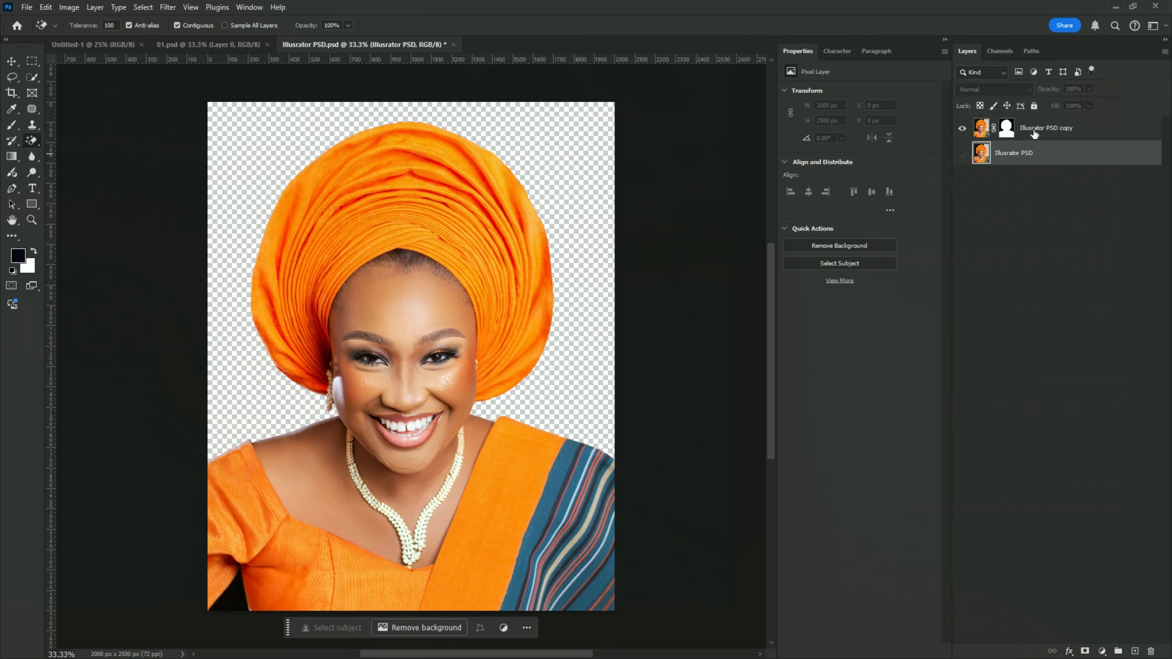
Save the Illusrator PSD file with its cutout layer, switch to Illustrator and update the modified link
left_click(981, 128)
left_click(27, 7)
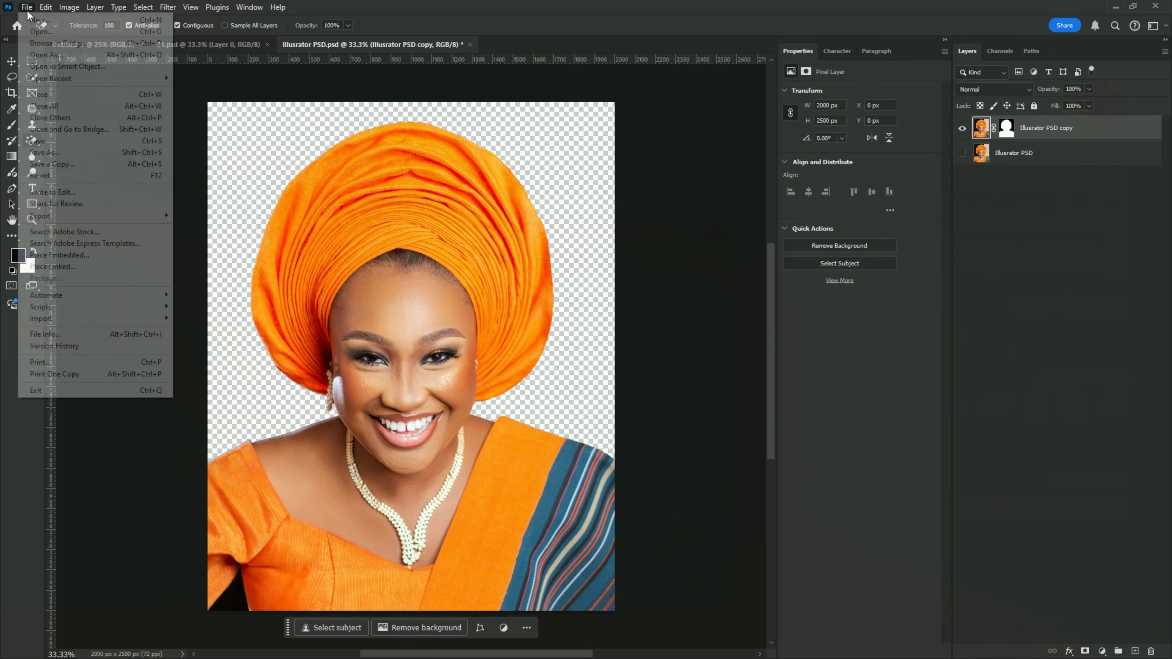
left_click(51, 142)
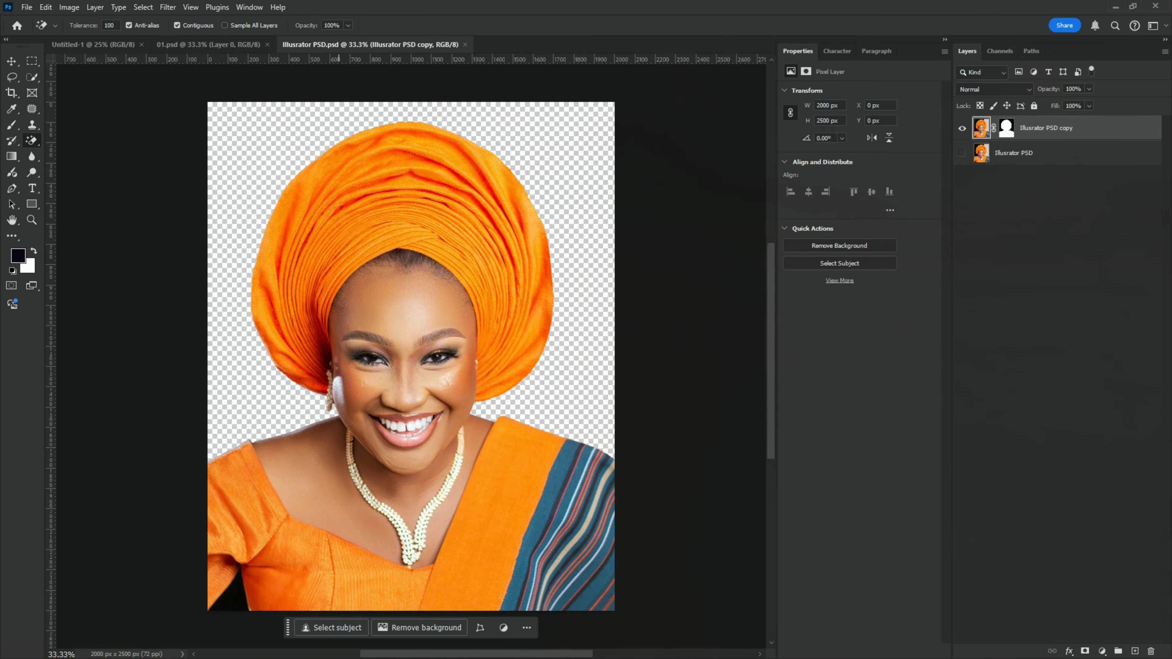
left_click(353, 657)
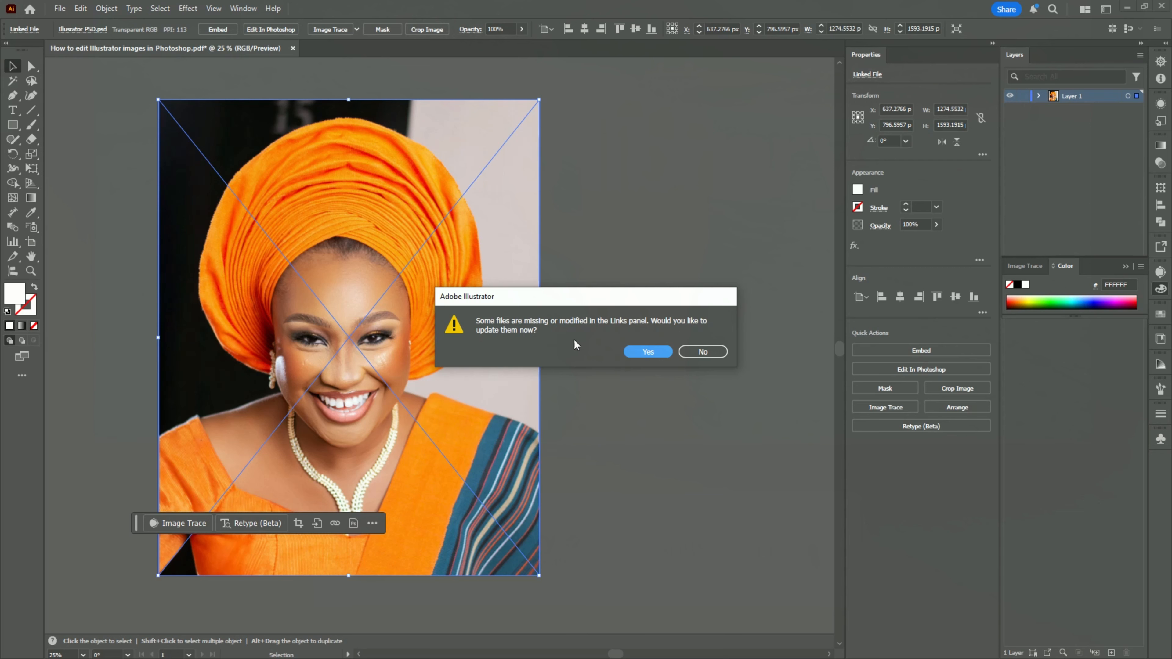
left_click(647, 352)
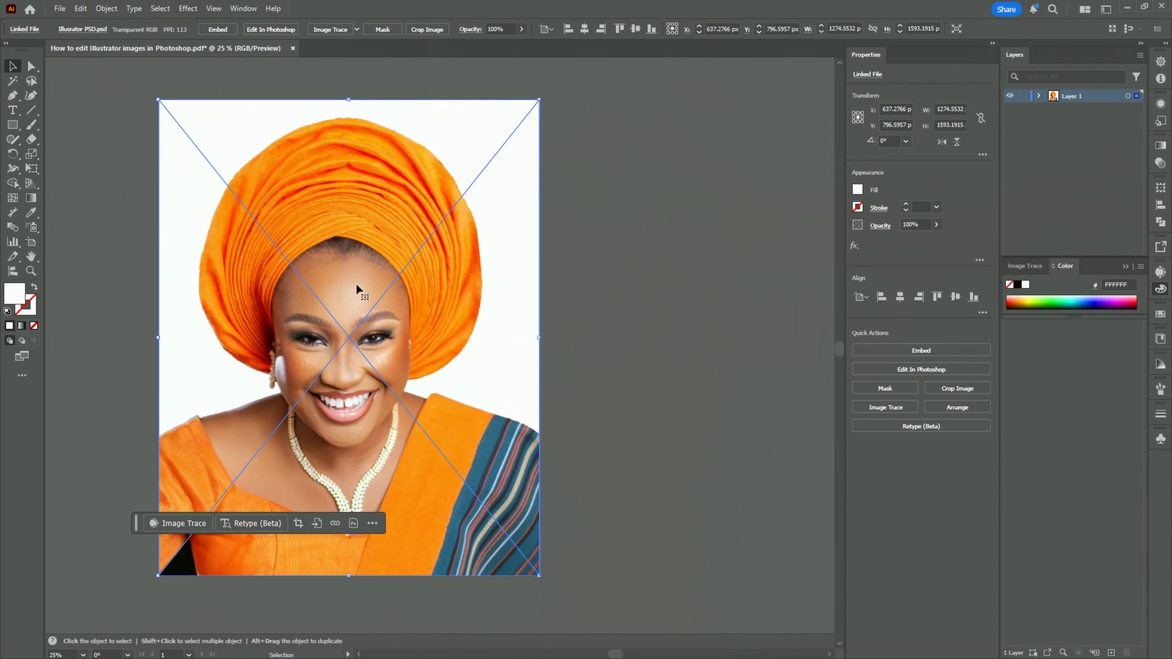
Move the linked cutout portrait off the artboard into the empty canvas area on its right
scroll(360, 293, "down", 1)
key("space")
left_click_drag(506, 287, 416, 288)
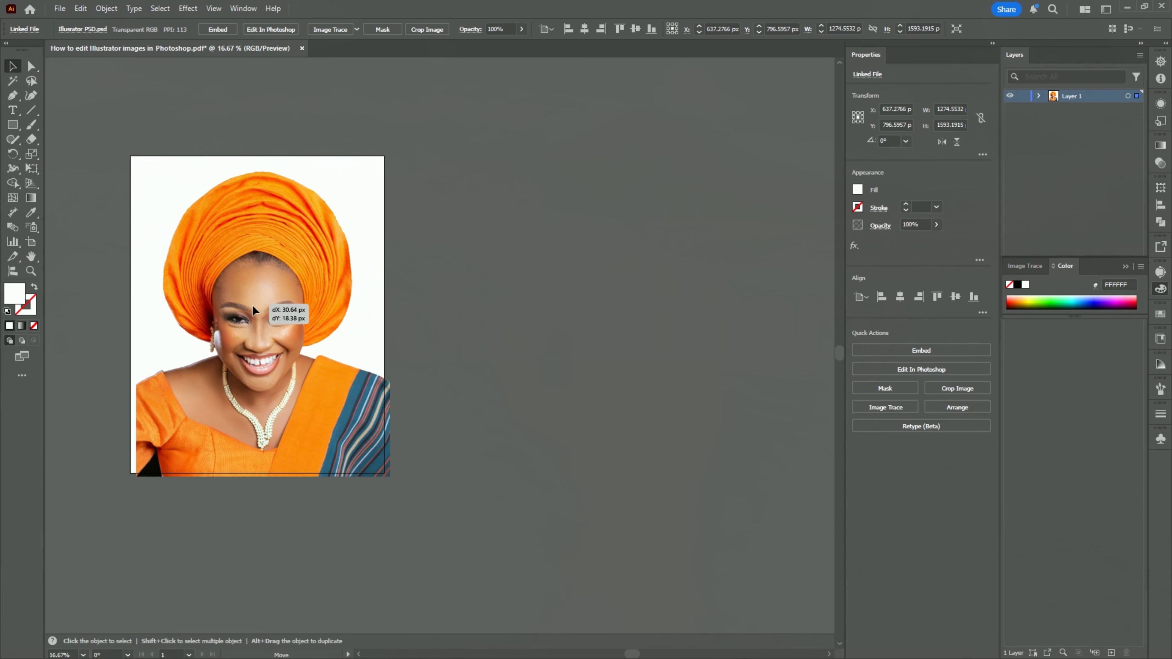
left_click_drag(252, 305, 560, 290)
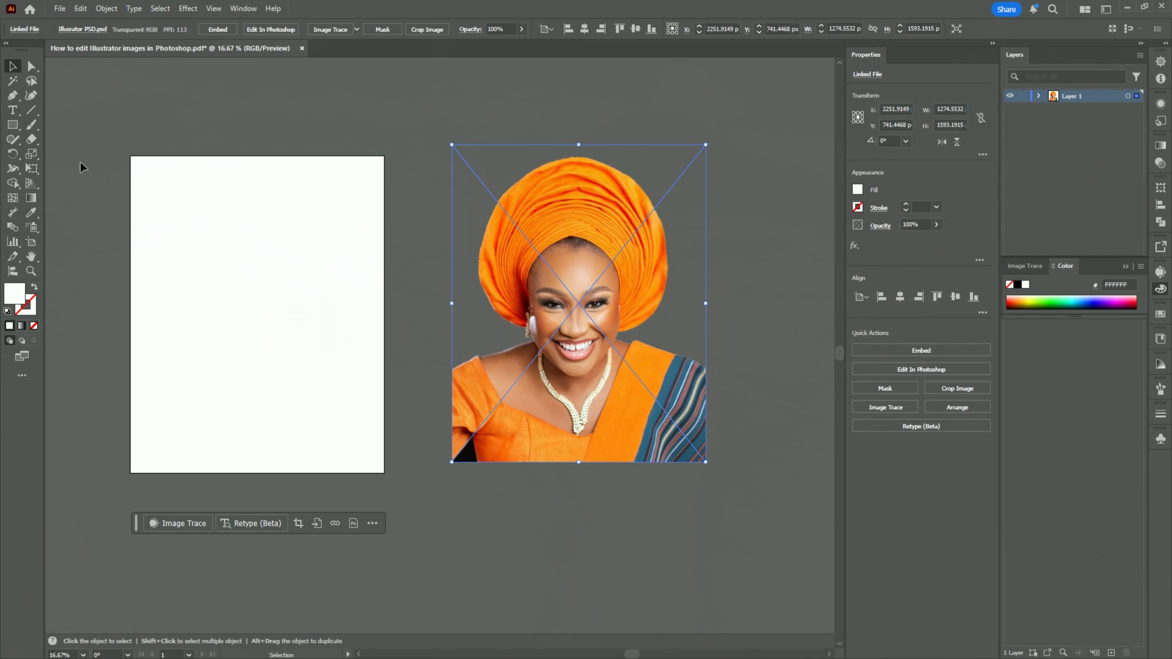
Draw a rectangle about 849 × 1183 px on the artboard and fill it with orange F95904 sampled from the headwrap
left_click(13, 124)
left_click_drag(161, 191, 330, 426)
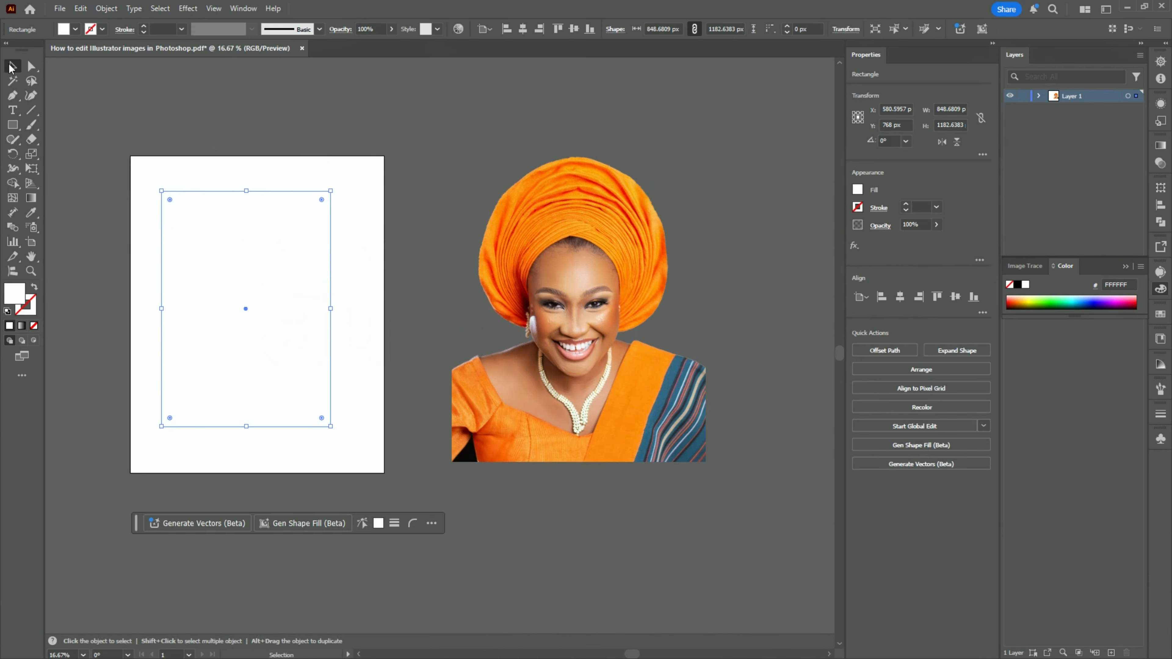
left_click(30, 213)
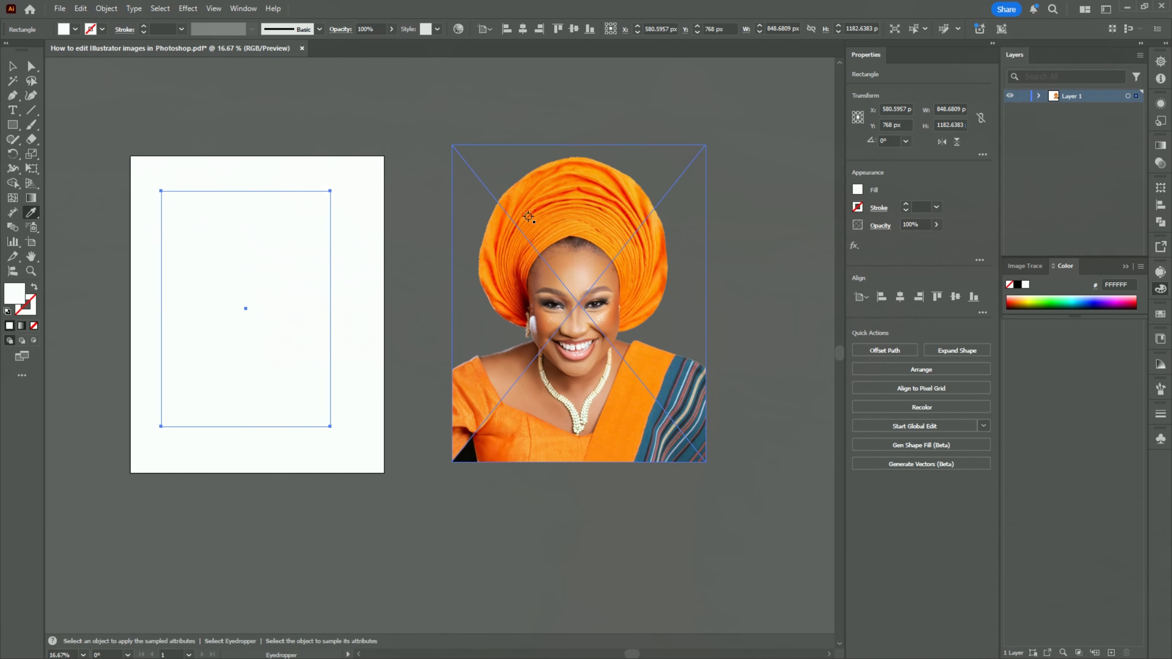
left_click(549, 206)
left_click(548, 204)
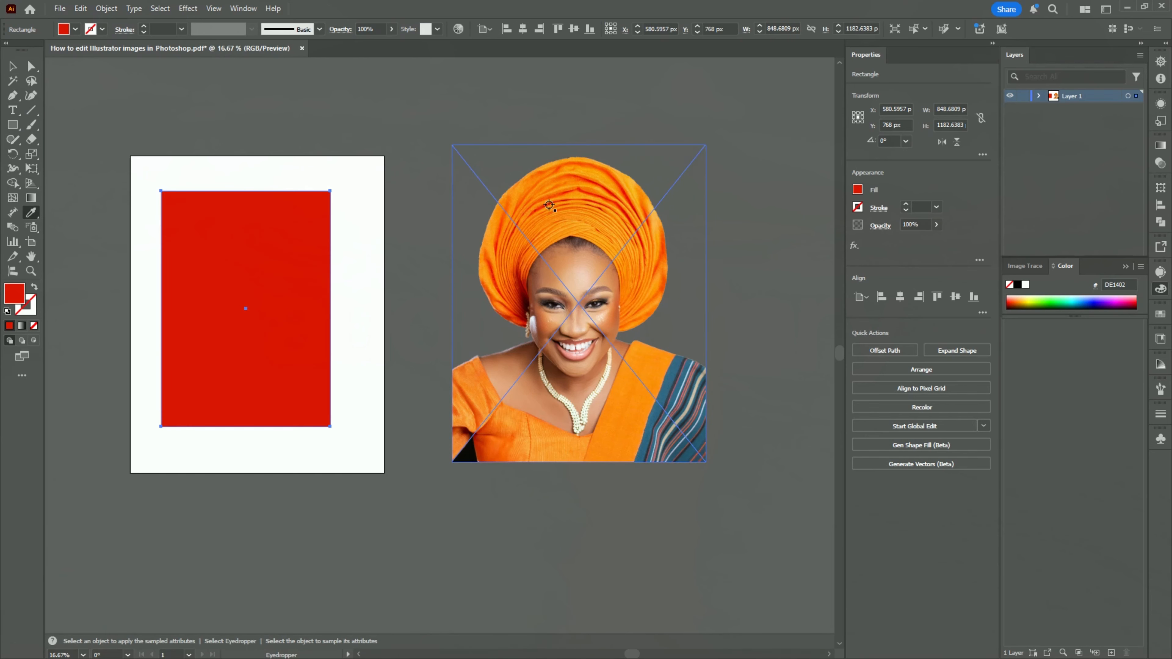
left_click(548, 194)
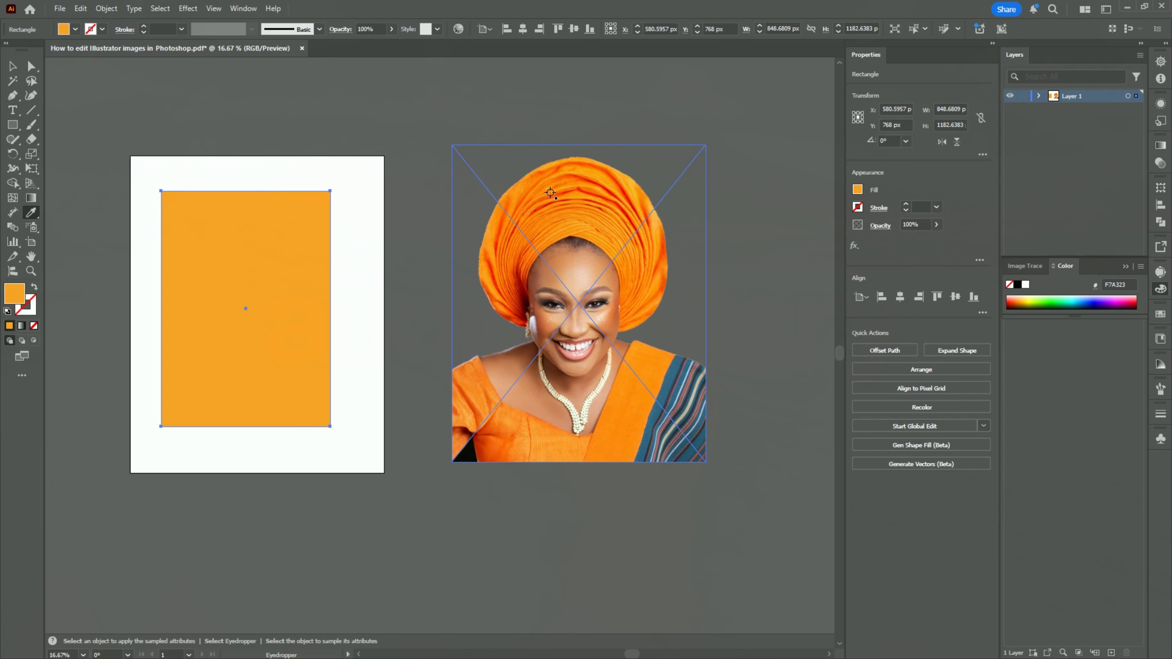
left_click(549, 197)
left_click(551, 199)
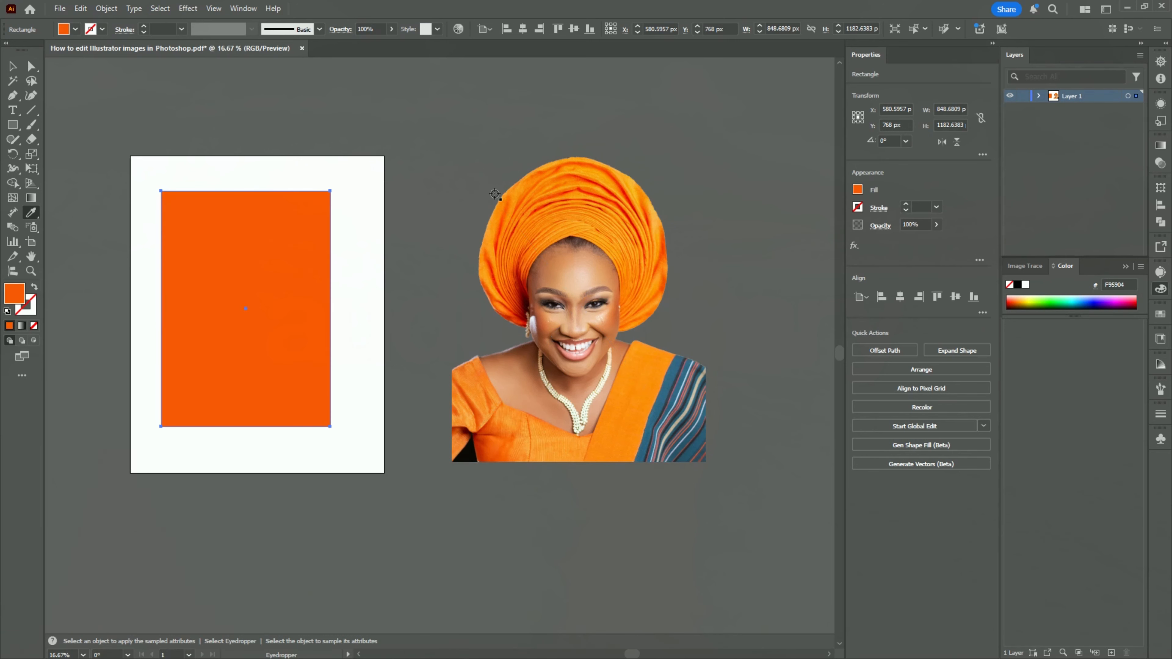
Align the orange rectangle to the artboard's upper-left corner and enlarge it to about 1275 × 1589 px to cover the artboard
left_click(12, 66)
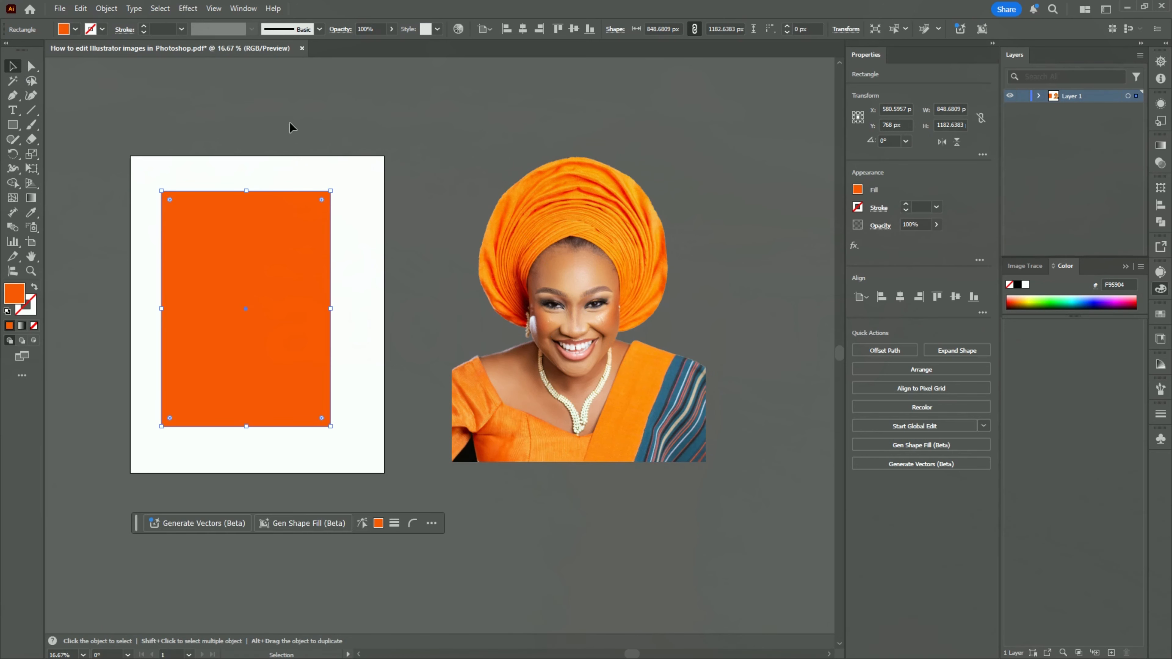
left_click(507, 29)
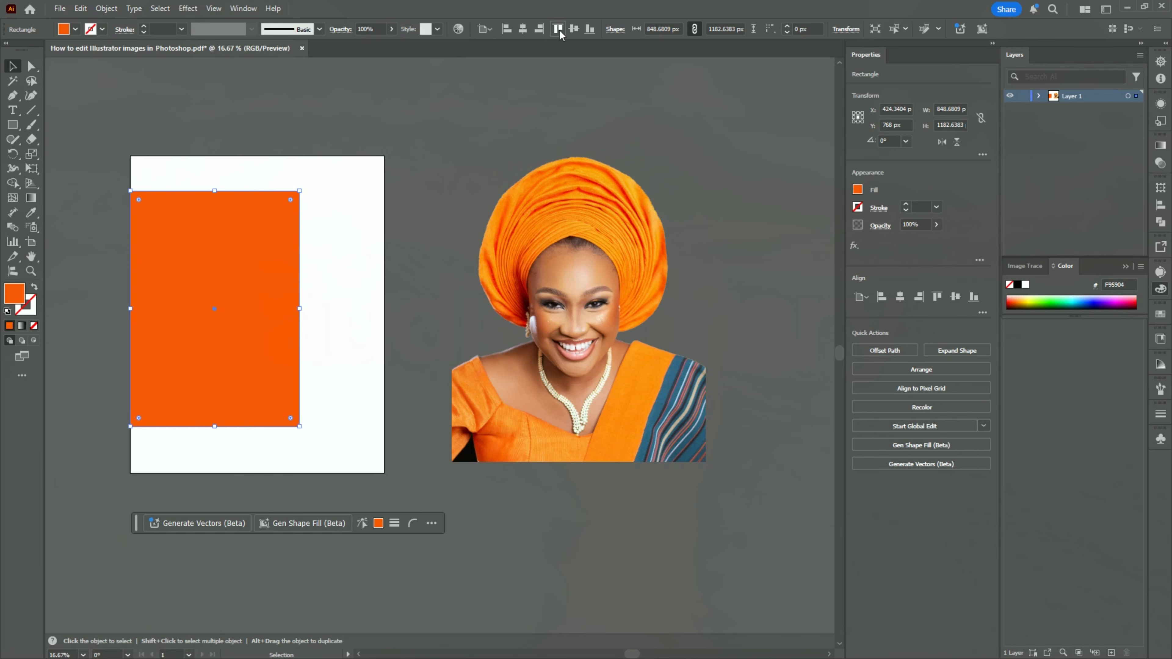
left_click(559, 29)
left_click_drag(300, 392, 385, 474)
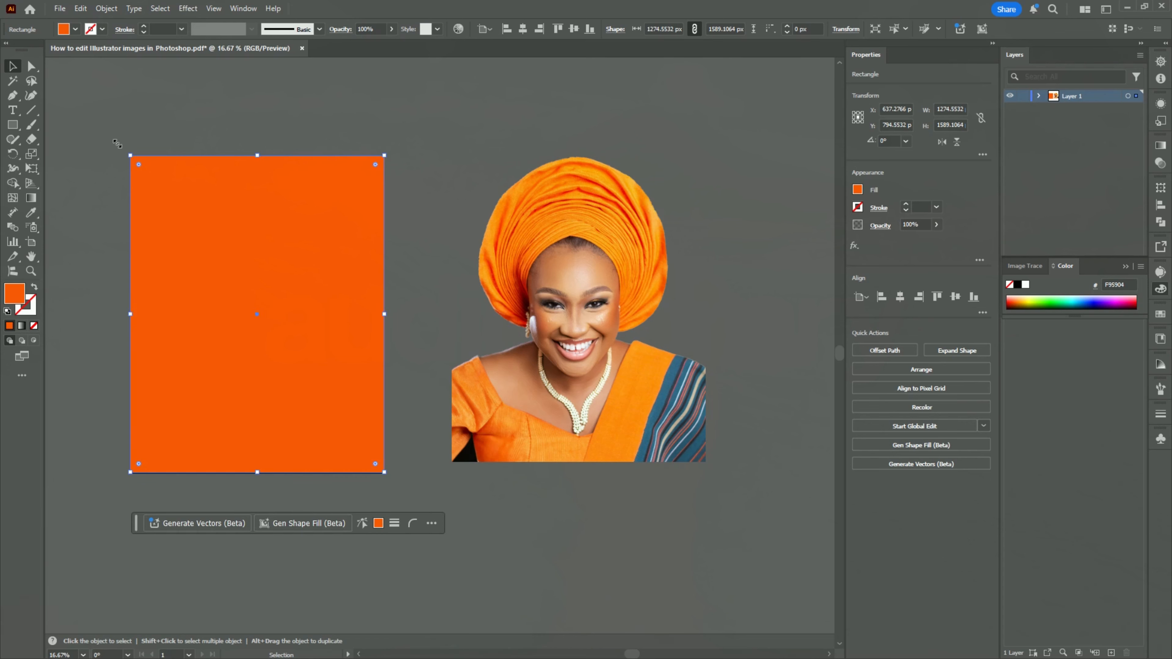
Bring the linked portrait to the front and align it to the artboard's horizontal center and top edge
left_click_drag(628, 254, 429, 251)
right_click(422, 234)
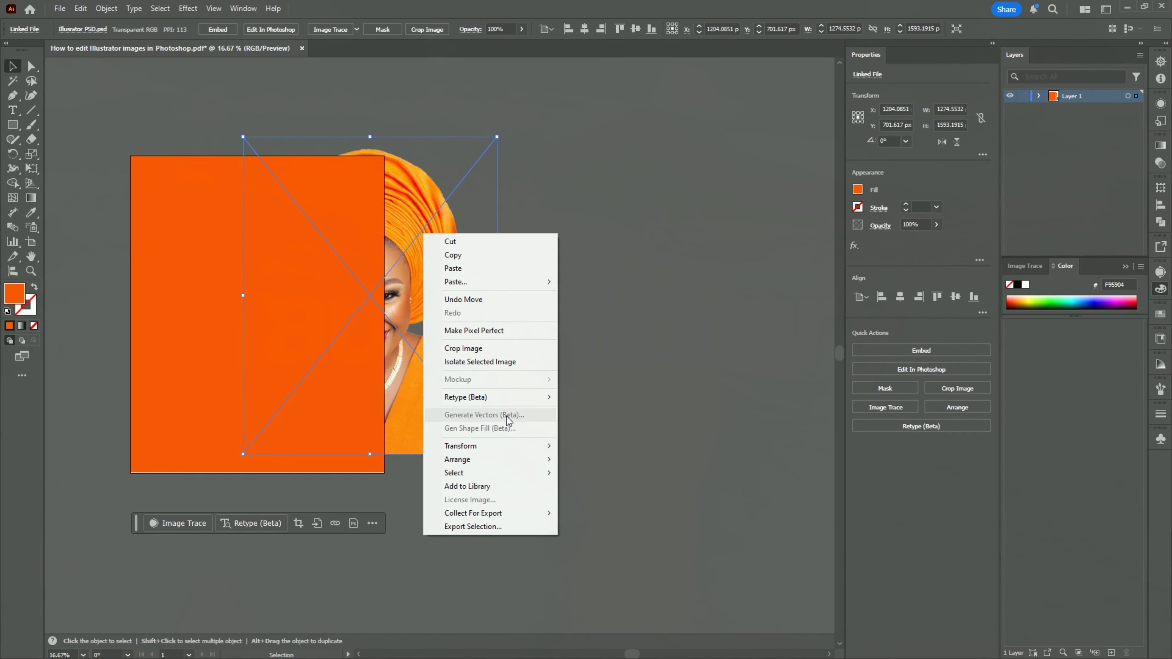
mouse_move(531, 463)
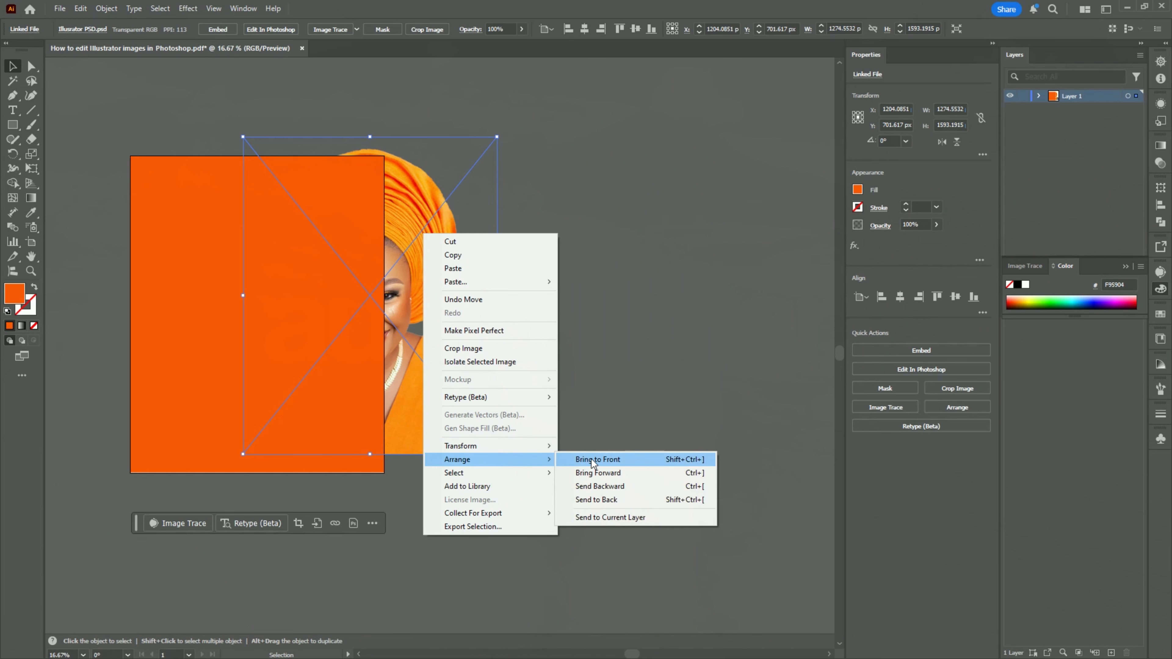
left_click(594, 464)
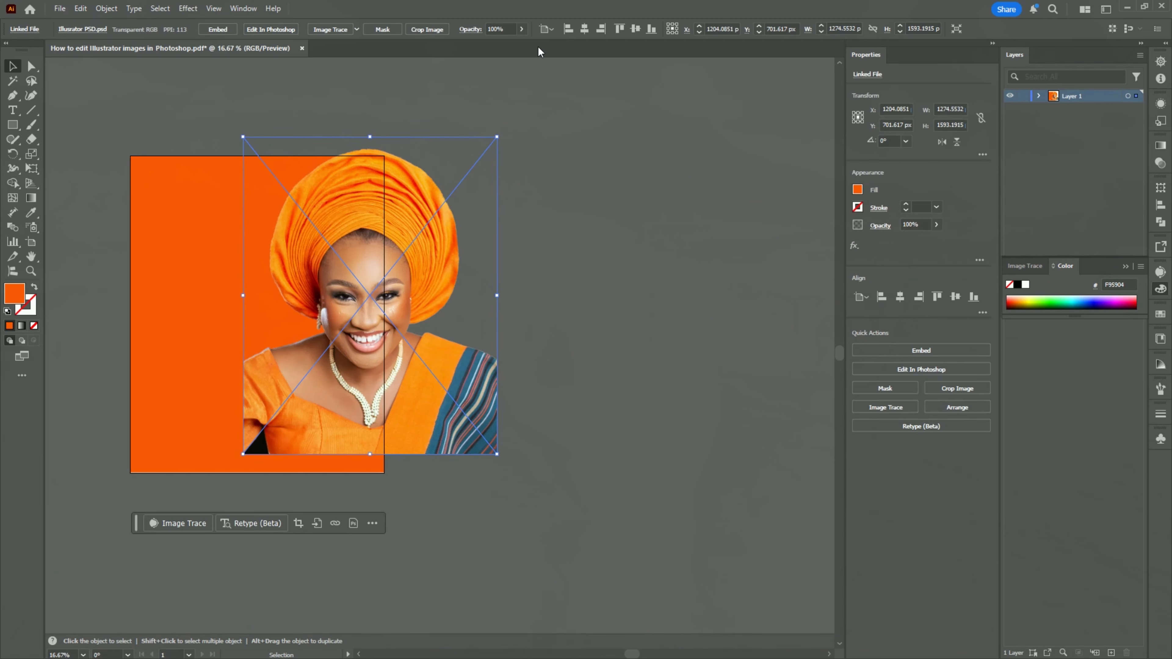
left_click(585, 29)
left_click(636, 29)
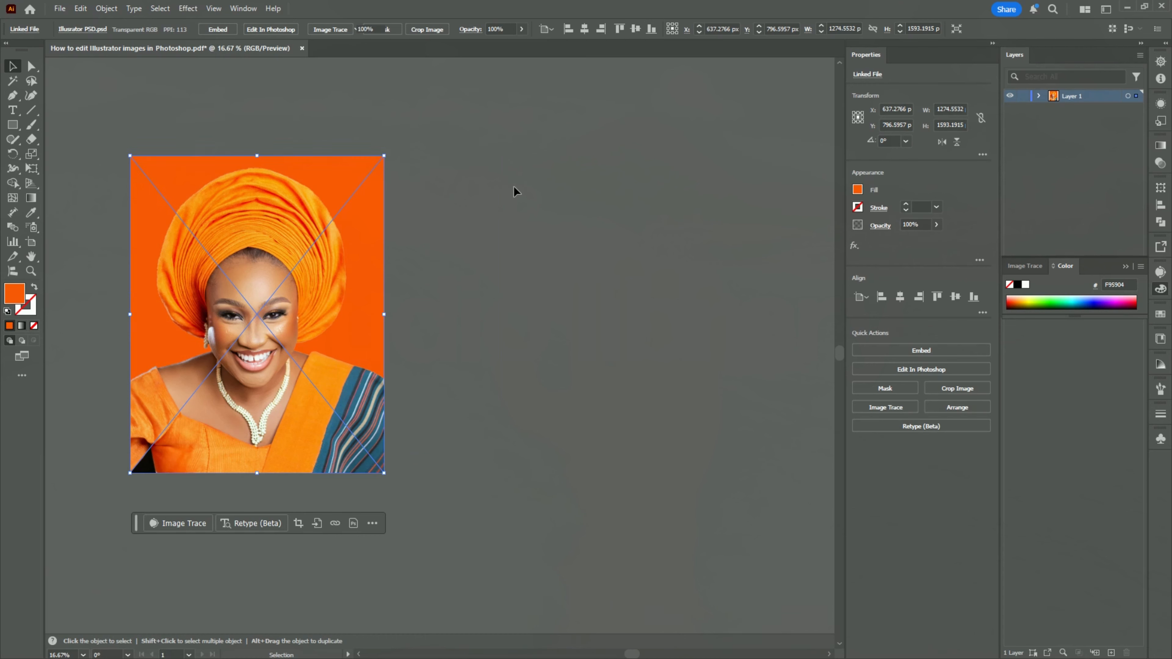
Try embedding the linked portrait with Convert Layers to Objects, and undo the embedding
left_click(514, 186)
left_click_drag(426, 160, 455, 156)
scroll(426, 185, "up", 1)
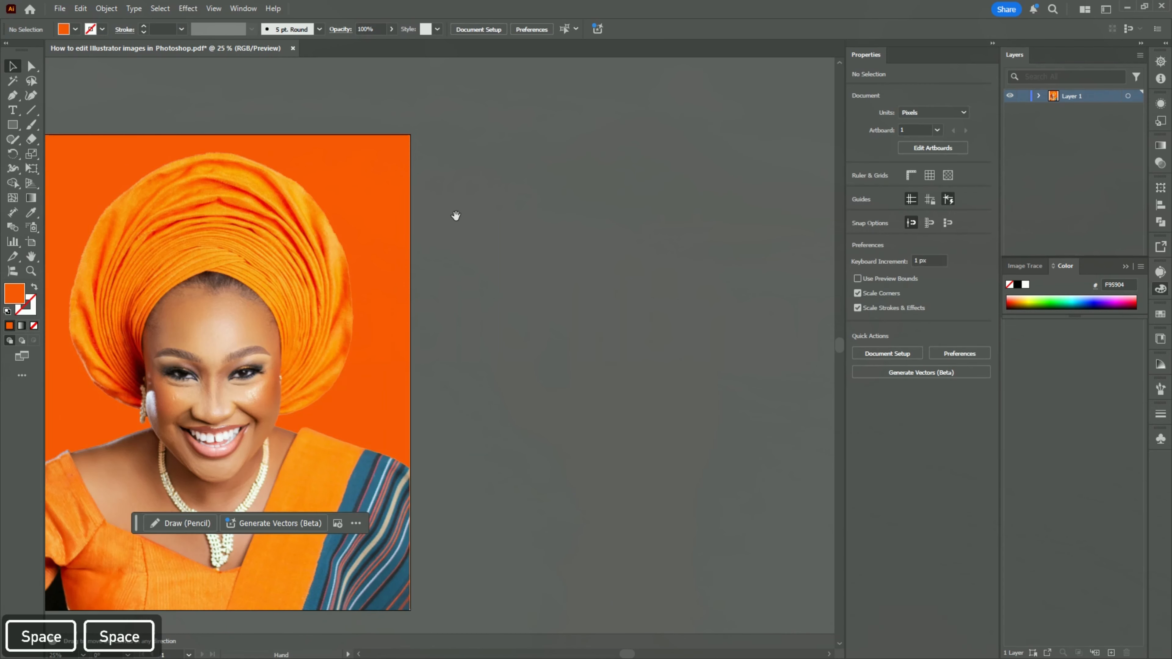
left_click_drag(457, 216, 510, 178)
left_click(317, 203)
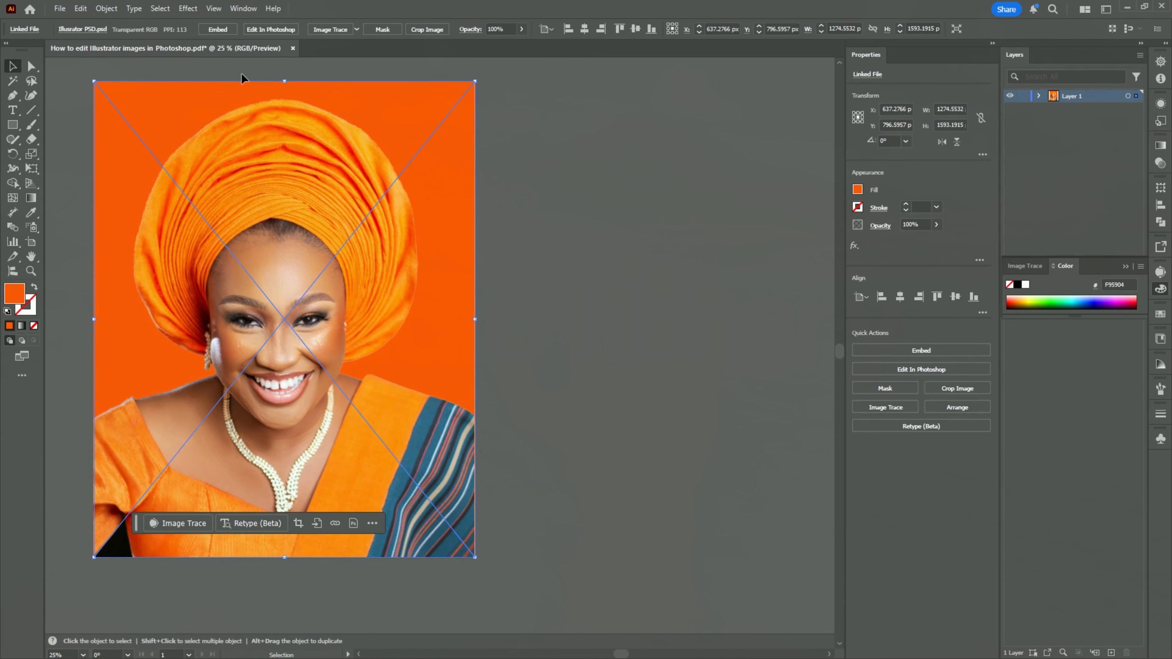
left_click(221, 35)
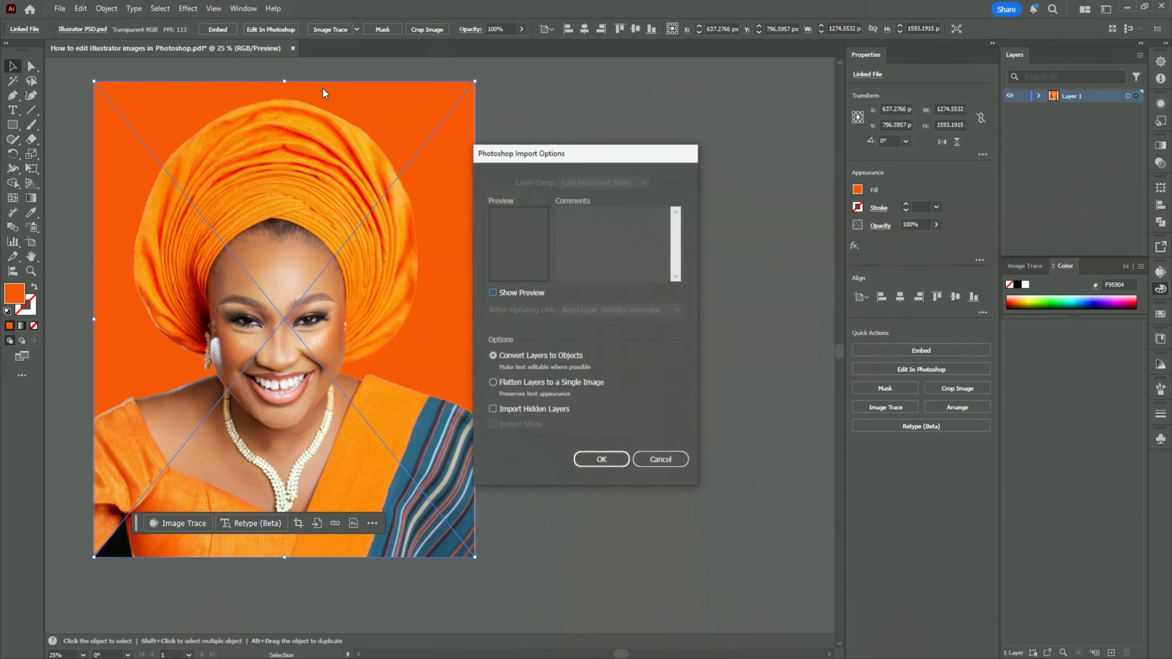
left_click(599, 459)
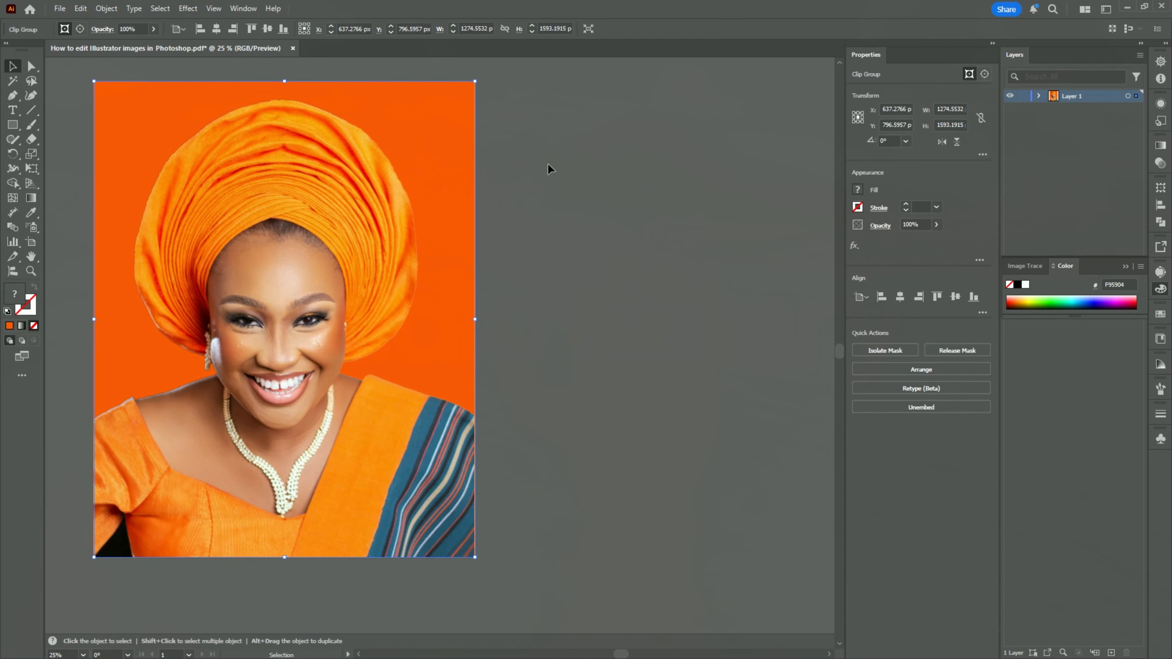
mouse_move(550, 171)
left_mouse_down()
mouse_move(547, 185)
mouse_move(552, 163)
left_mouse_up()
left_click(571, 223)
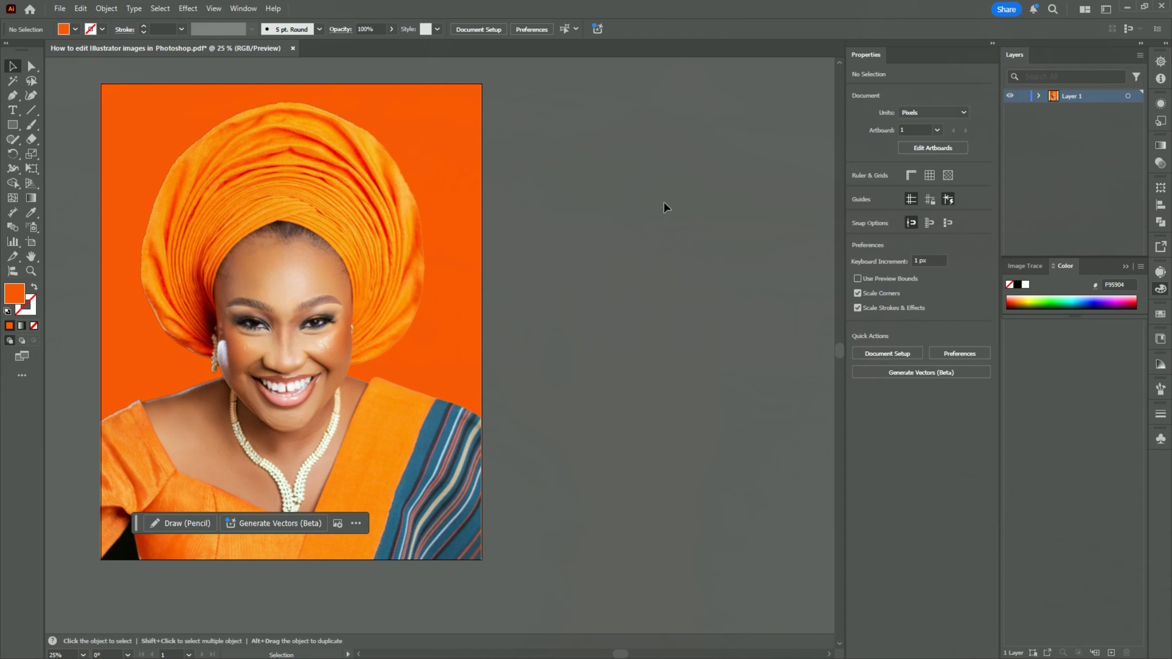
key("ctrl+z")
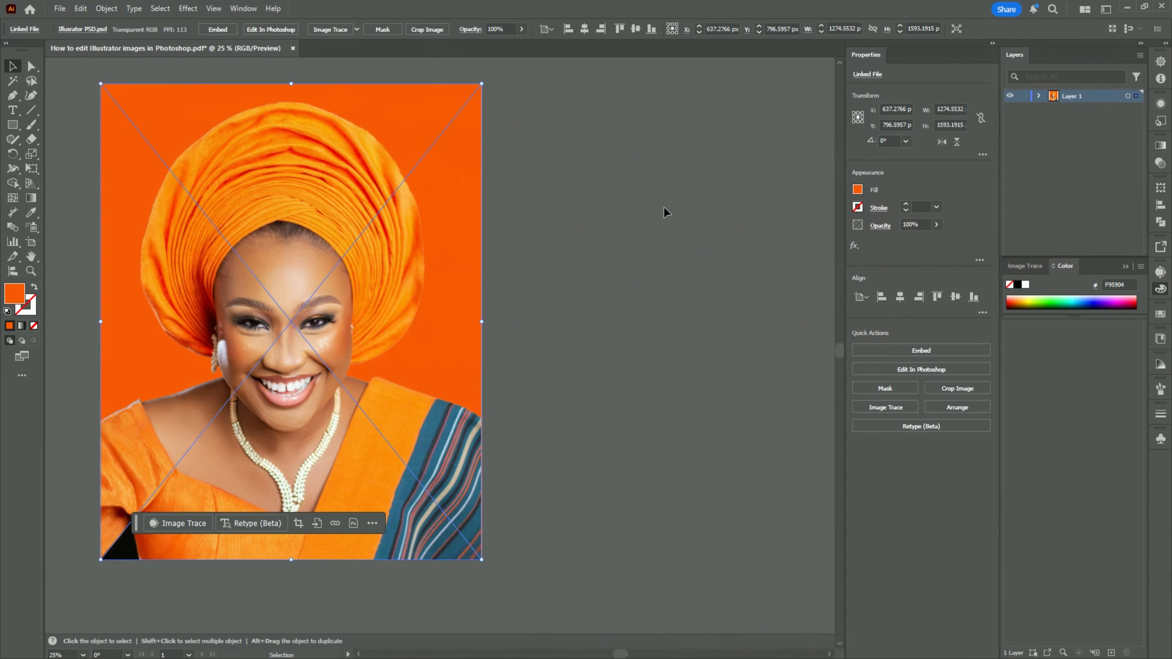
Switch to the Illusrator PSD document in Photoshop and draw a rectangle about 2111 × 2632 px on a new layer beneath the cutout
left_click(631, 197)
left_click(443, 451)
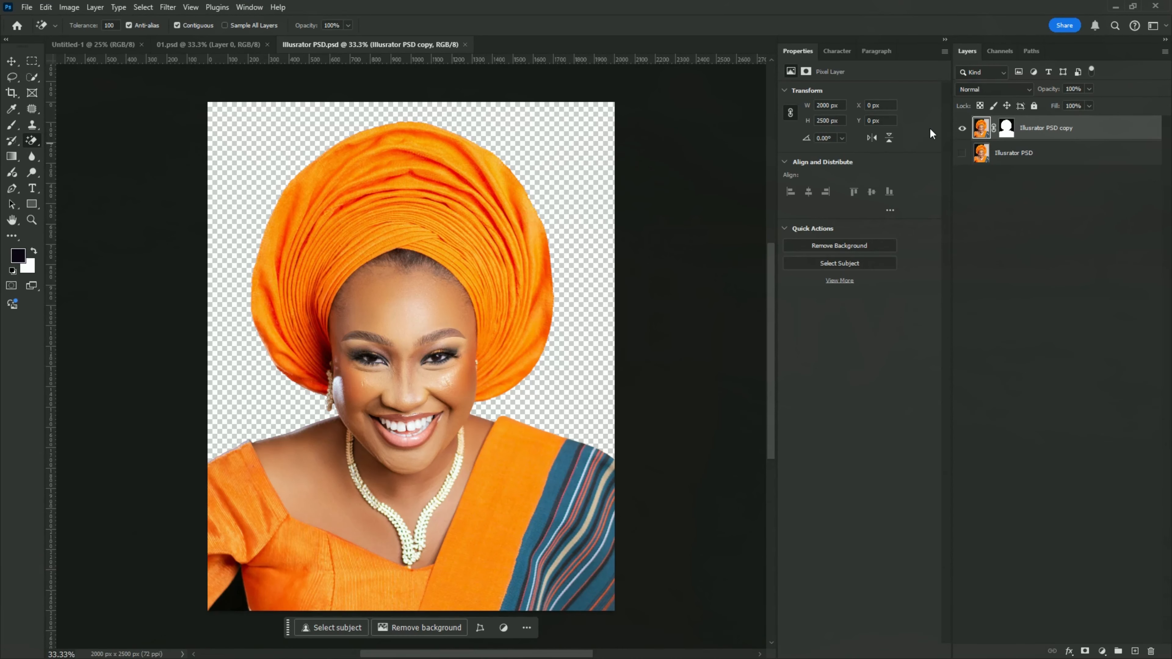
left_click(1035, 157)
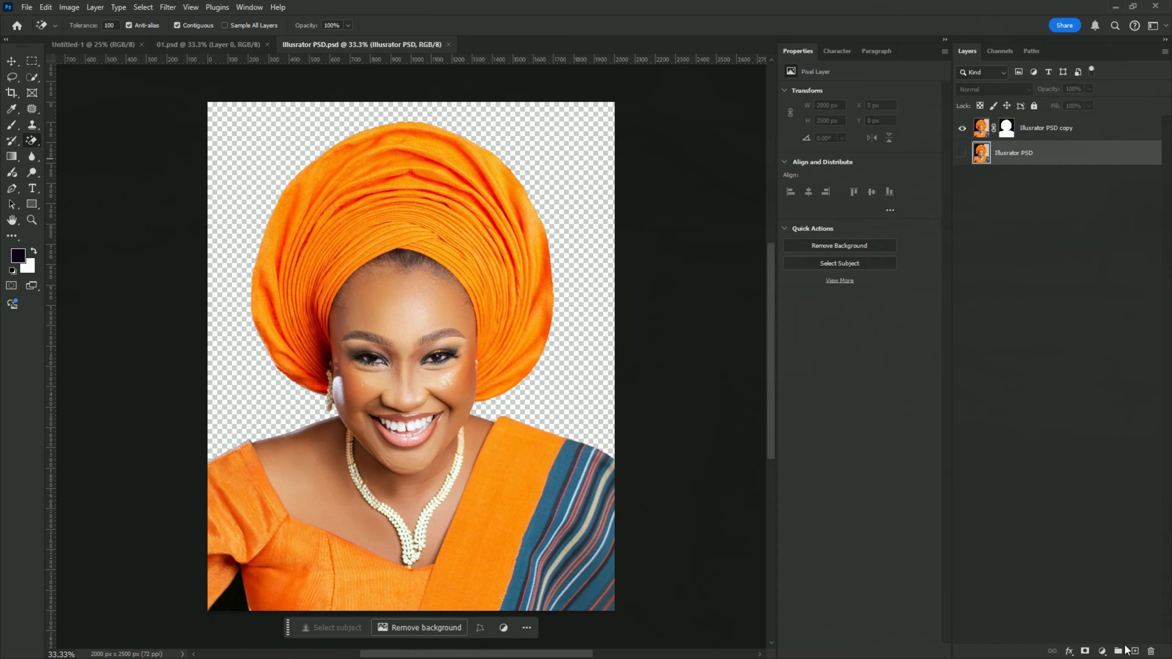
left_click(1135, 651)
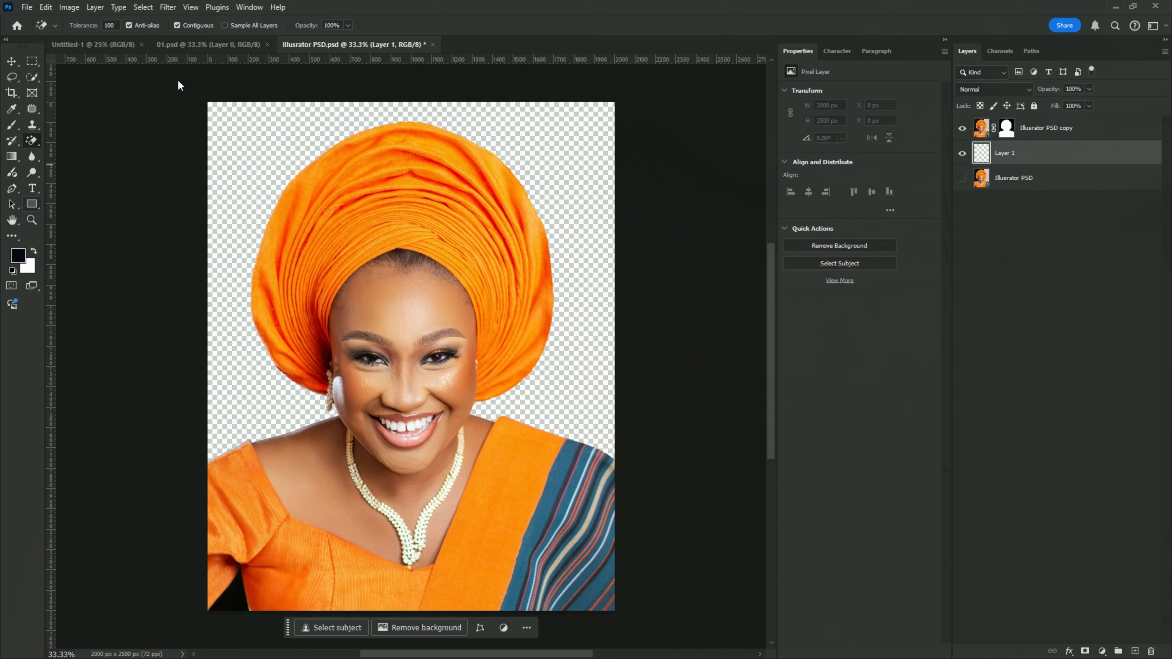
left_click(31, 203)
mouse_move(196, 88)
left_mouse_down()
mouse_move(580, 538)
mouse_move(629, 604)
mouse_move(625, 624)
left_mouse_up()
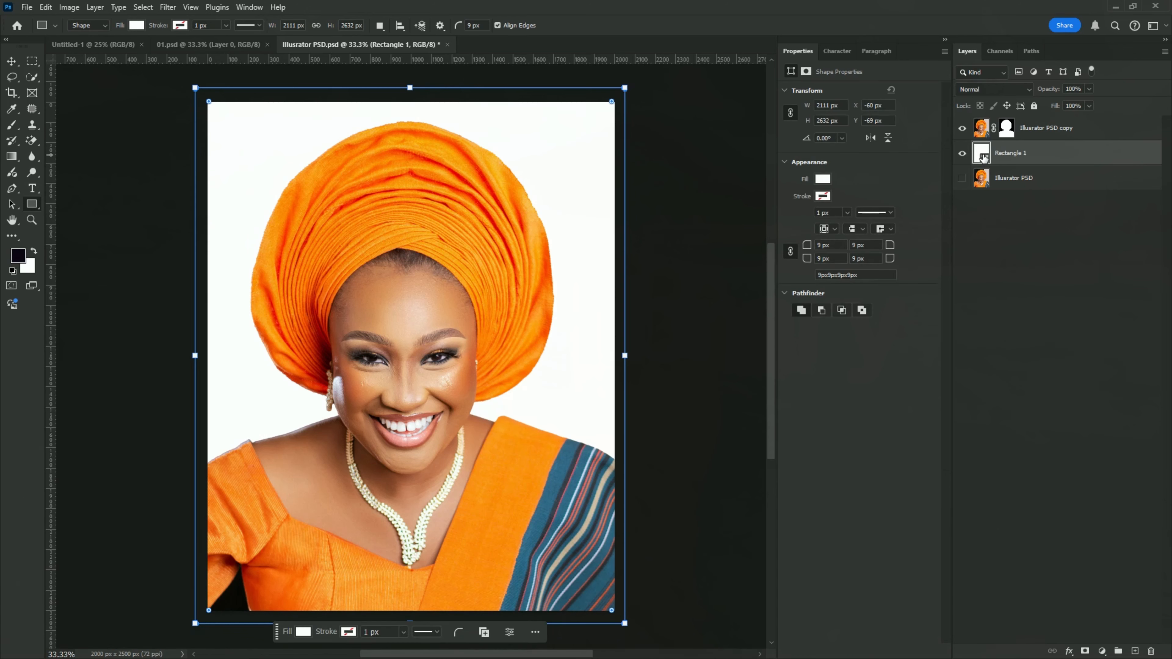
Change the background rectangle's fill color to green #40980b
double_click(982, 155)
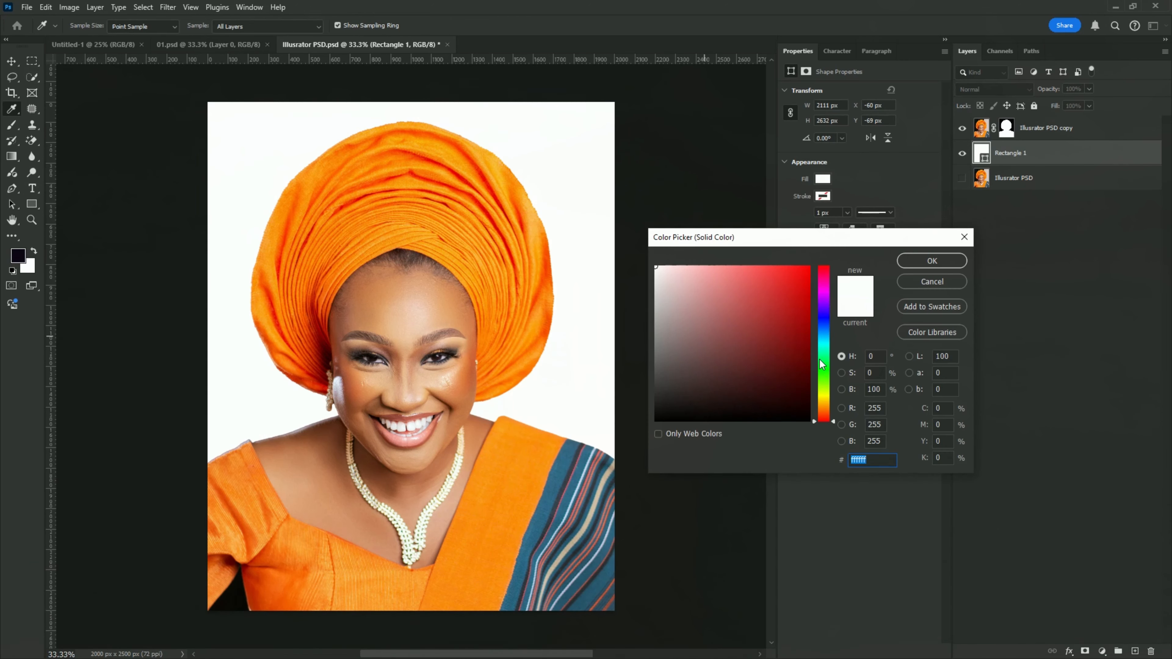
left_click_drag(821, 365, 831, 329)
left_click_drag(825, 375, 825, 379)
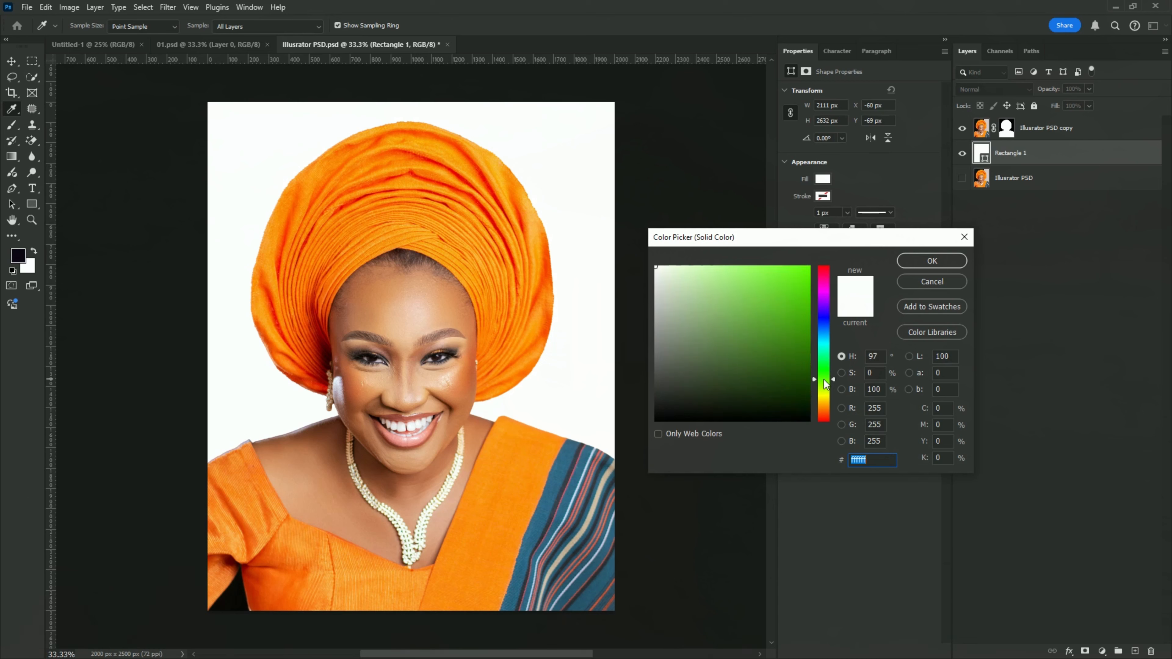
left_click_drag(770, 349, 799, 329)
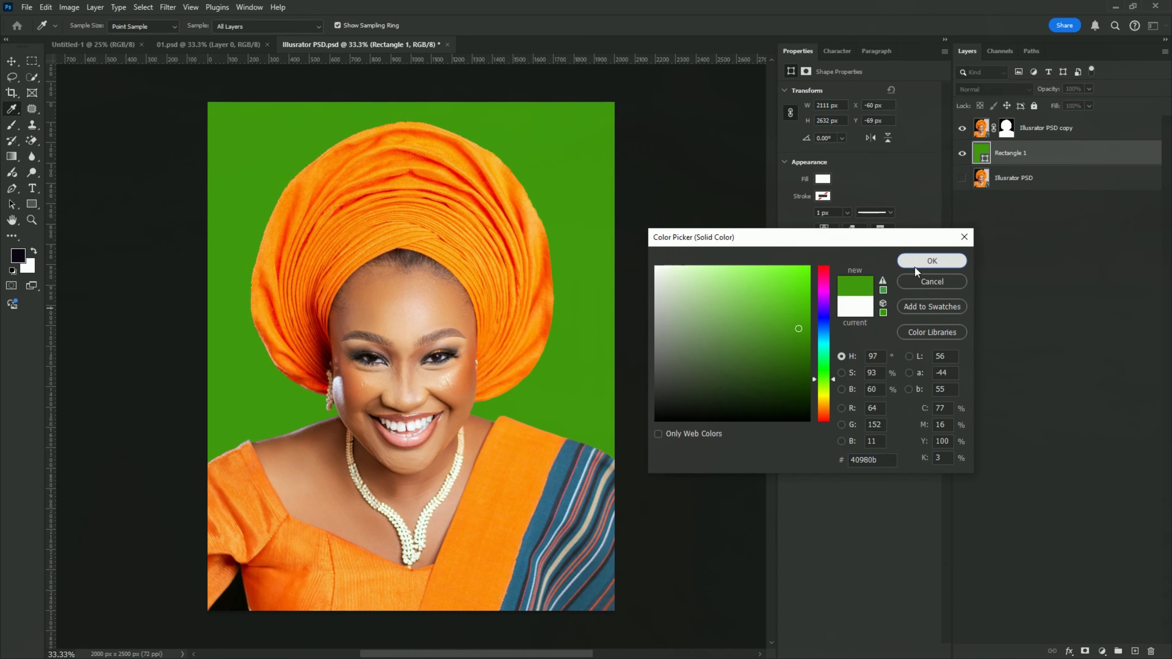
left_click(910, 263)
Save the PSD with its green background, switch to Illustrator and update the portrait's modified link
left_click(26, 7)
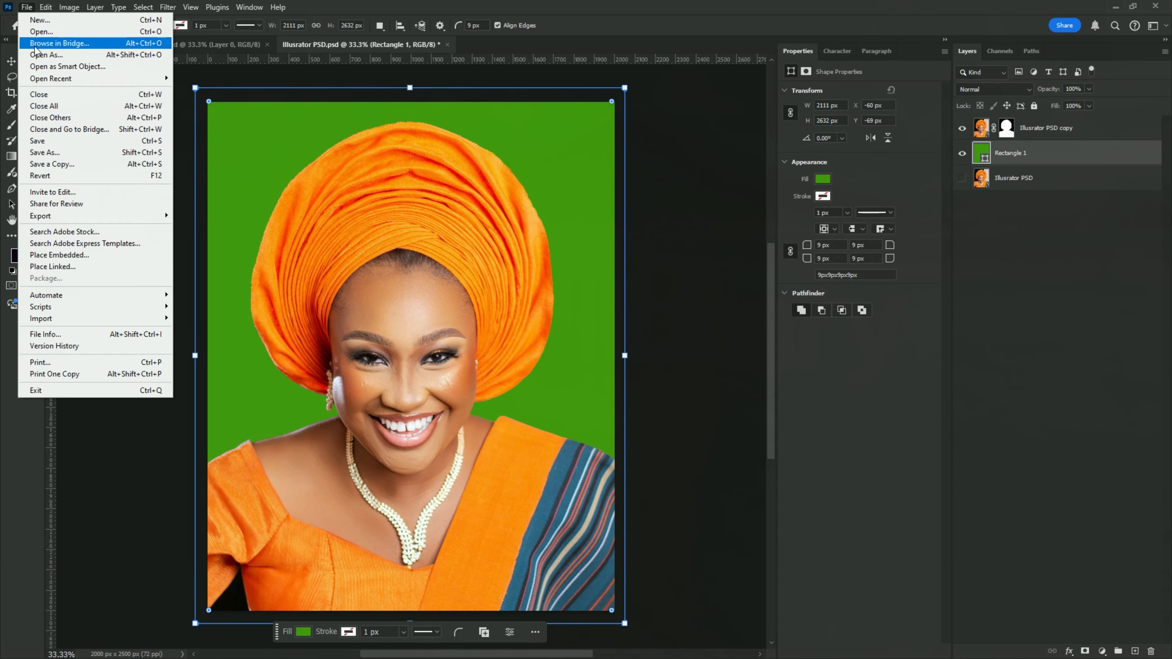
left_click(44, 143)
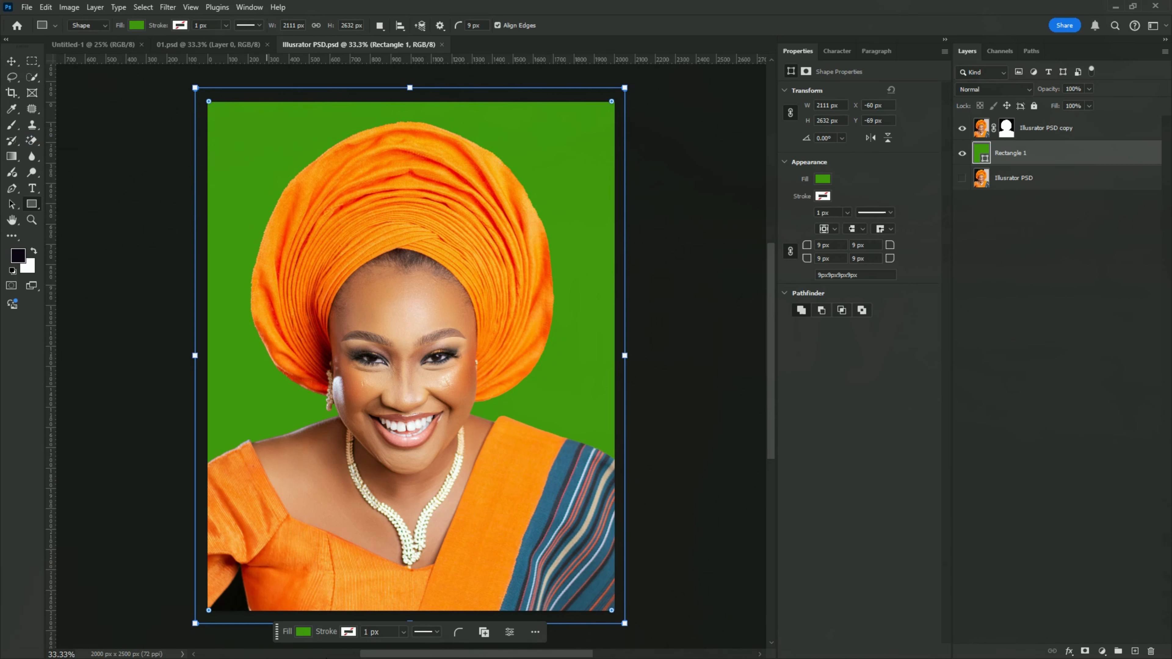
left_click(342, 658)
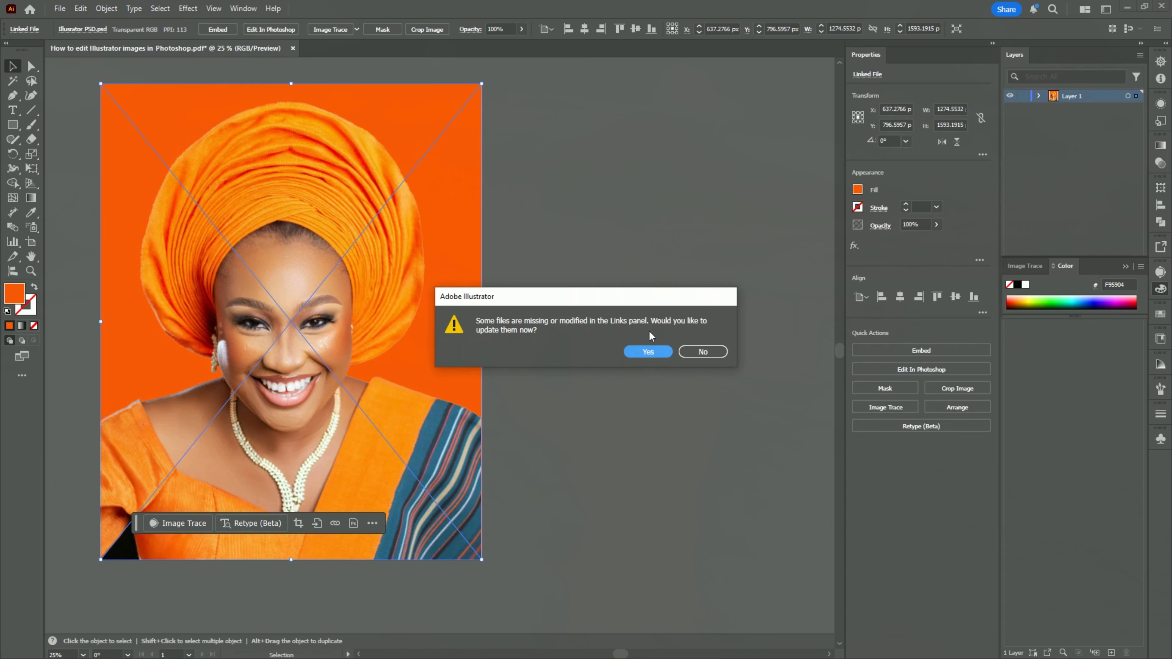
left_click(647, 352)
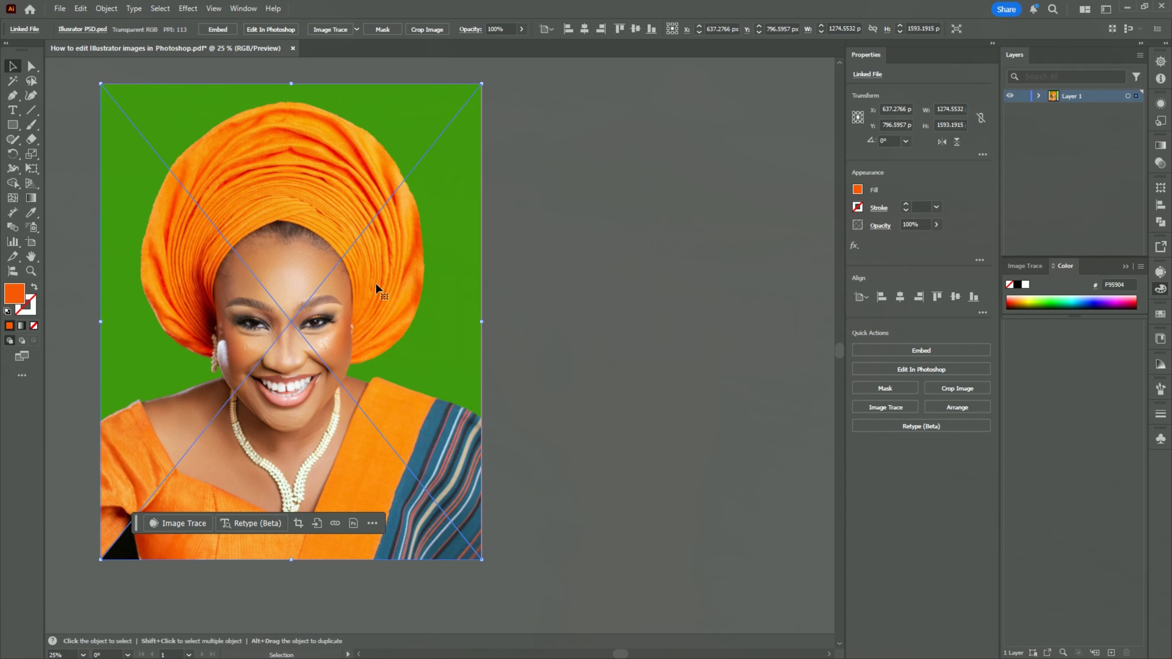
Try moving the green-background portrait away from the artboard's orange rectangle, and undo the move
left_click(531, 204)
left_click_drag(407, 135, 585, 157)
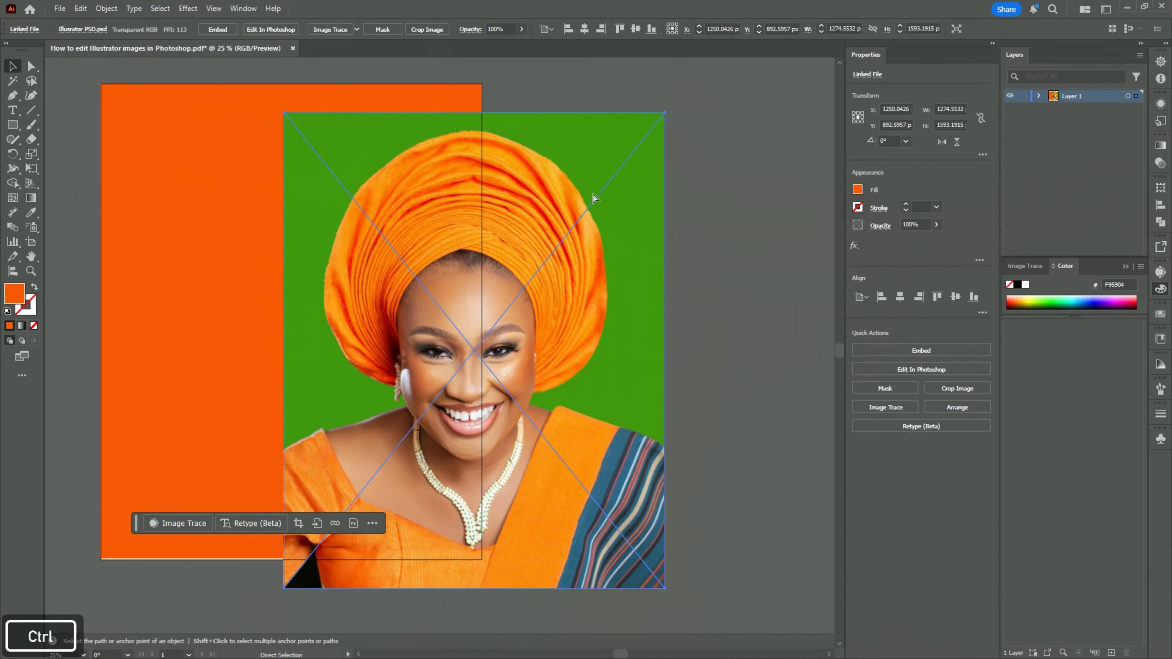
key("ctrl+z")
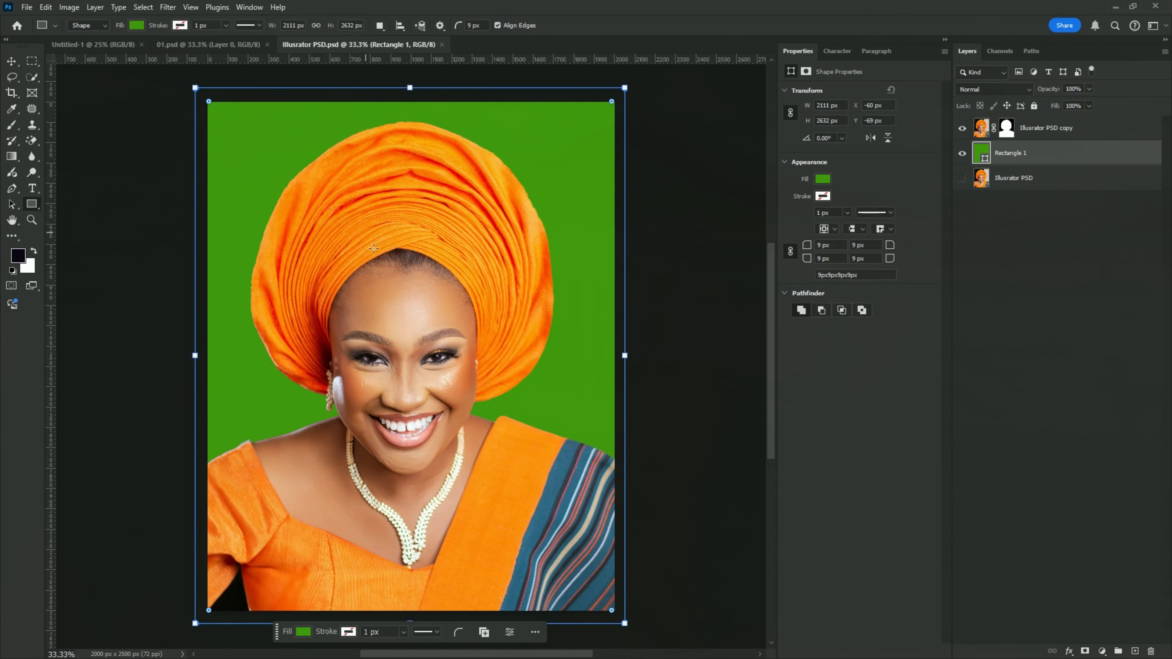
Hide the green Rectangle 1 layer in Photoshop, save the PSD, and update the portrait's modified link in Illustrator
left_click(963, 155)
left_click(33, 6)
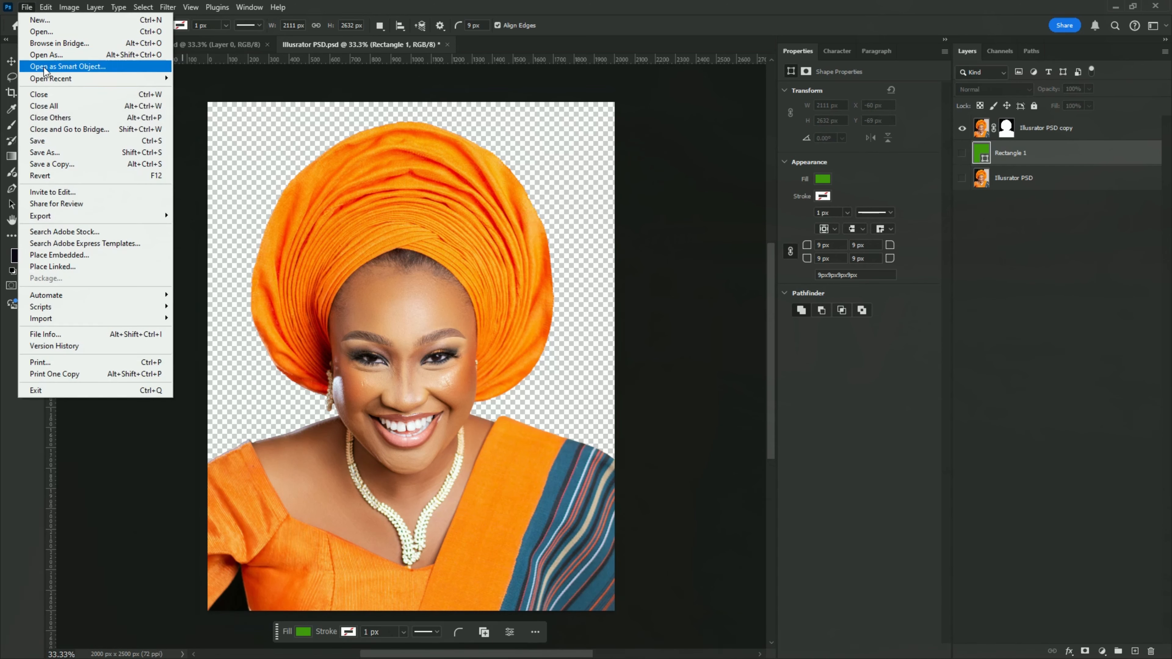
left_click(62, 141)
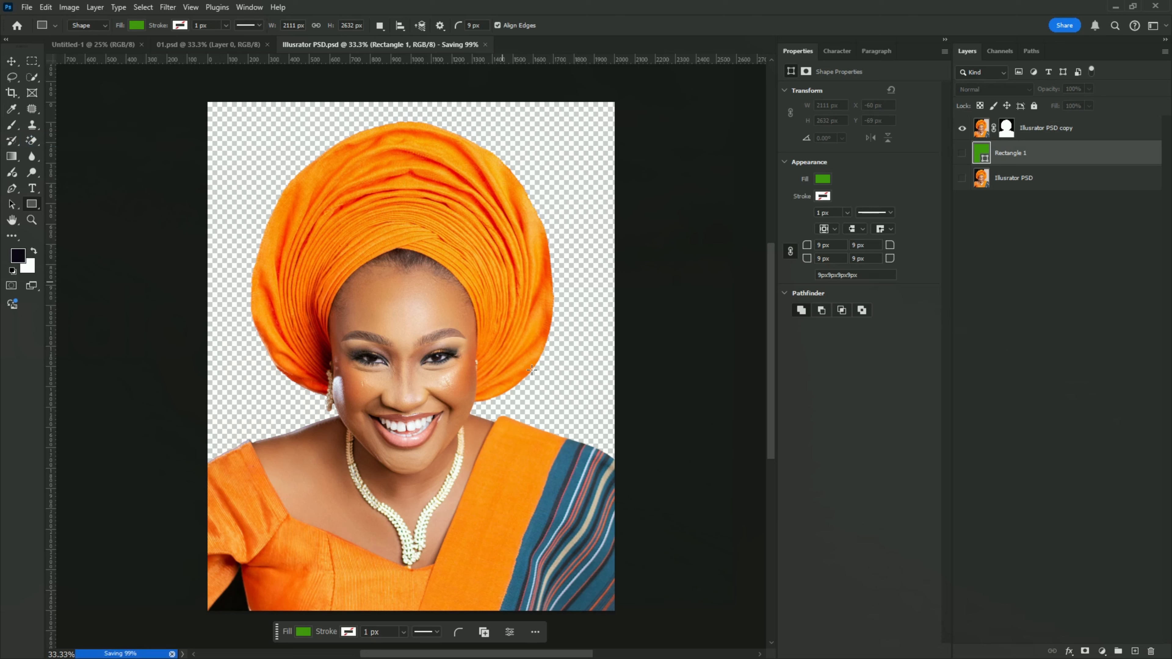
left_click(347, 646)
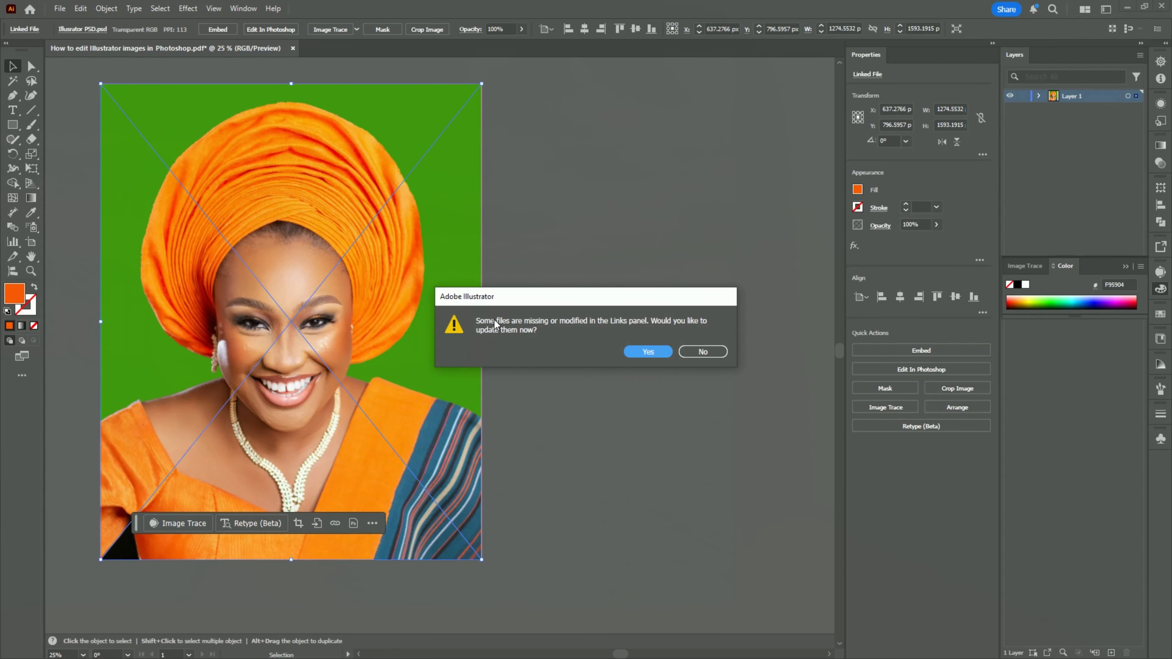
left_click(635, 354)
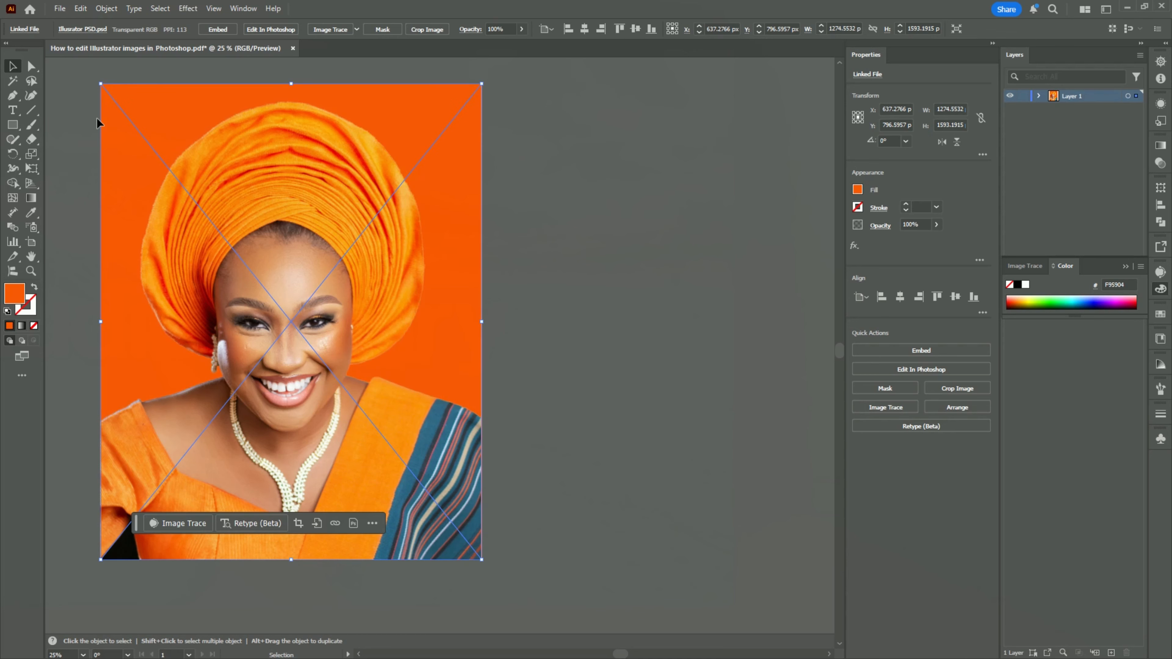
Move the portrait off the artboard to inspect its transparent background, and center it horizontally back on the artboard
left_click(626, 267)
left_click_drag(332, 245, 708, 235)
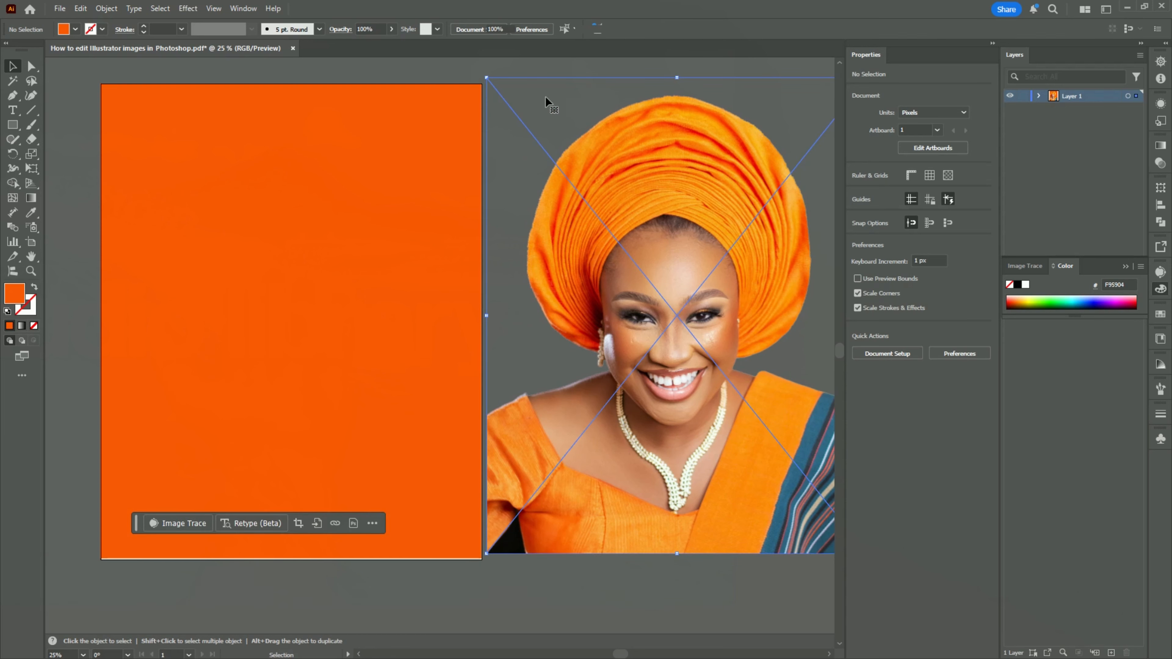
left_click(900, 297)
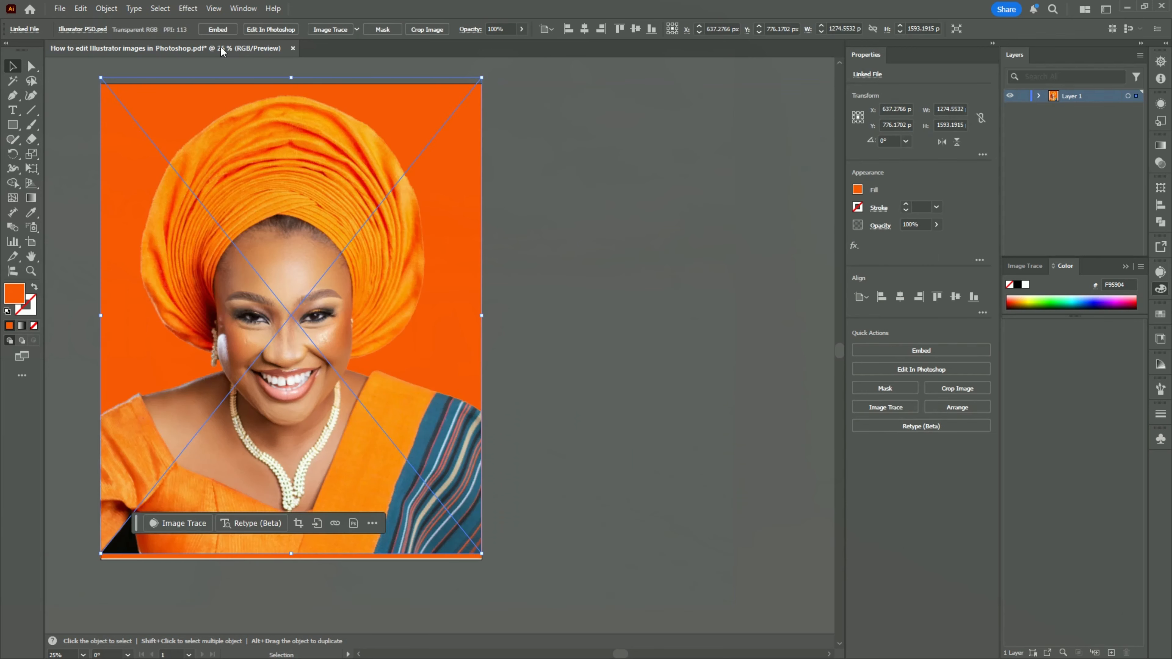
Embed the linked portrait using Convert Layers to Objects and center it vertically on the artboard
left_click(218, 29)
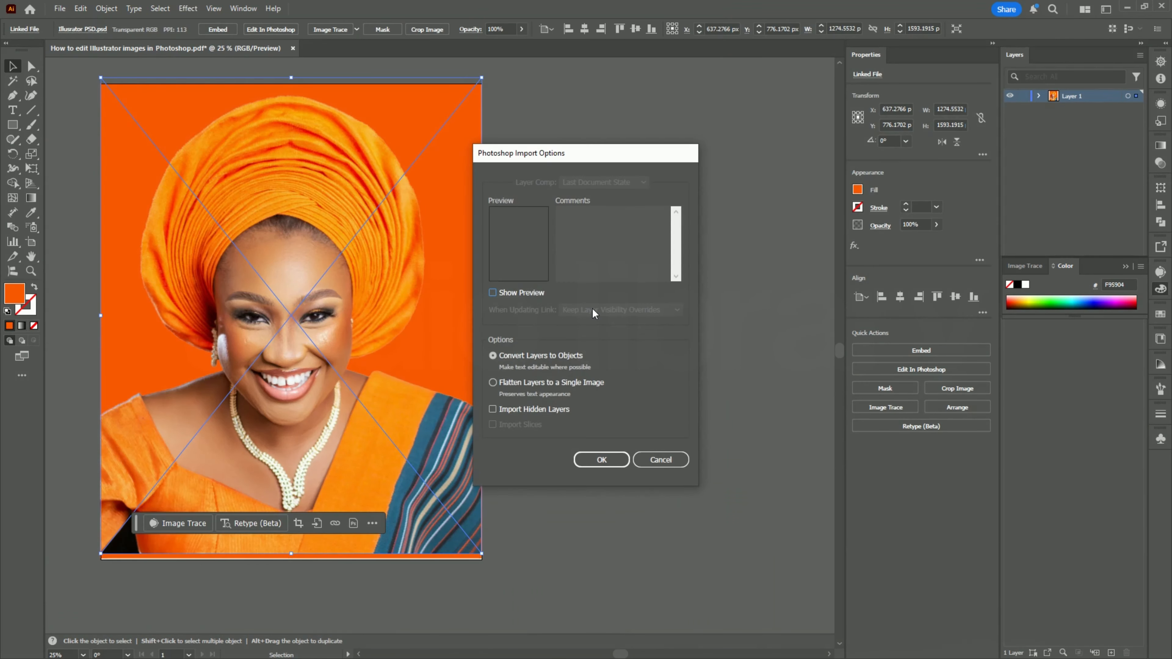
left_click(608, 463)
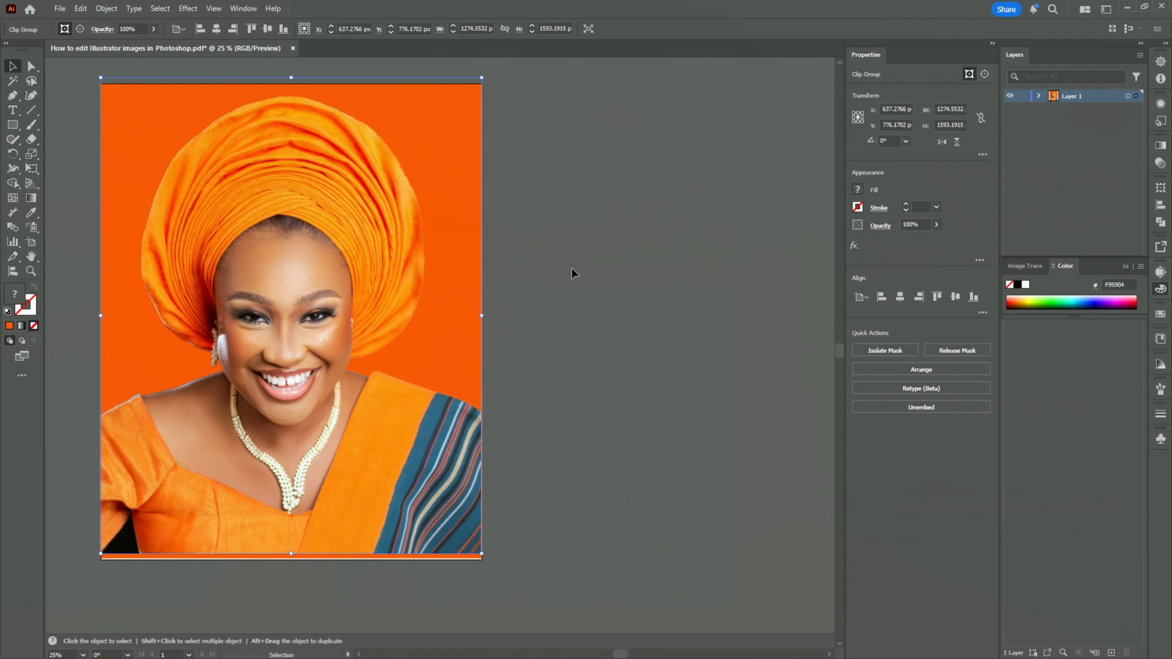
left_click(956, 302)
left_click(583, 344)
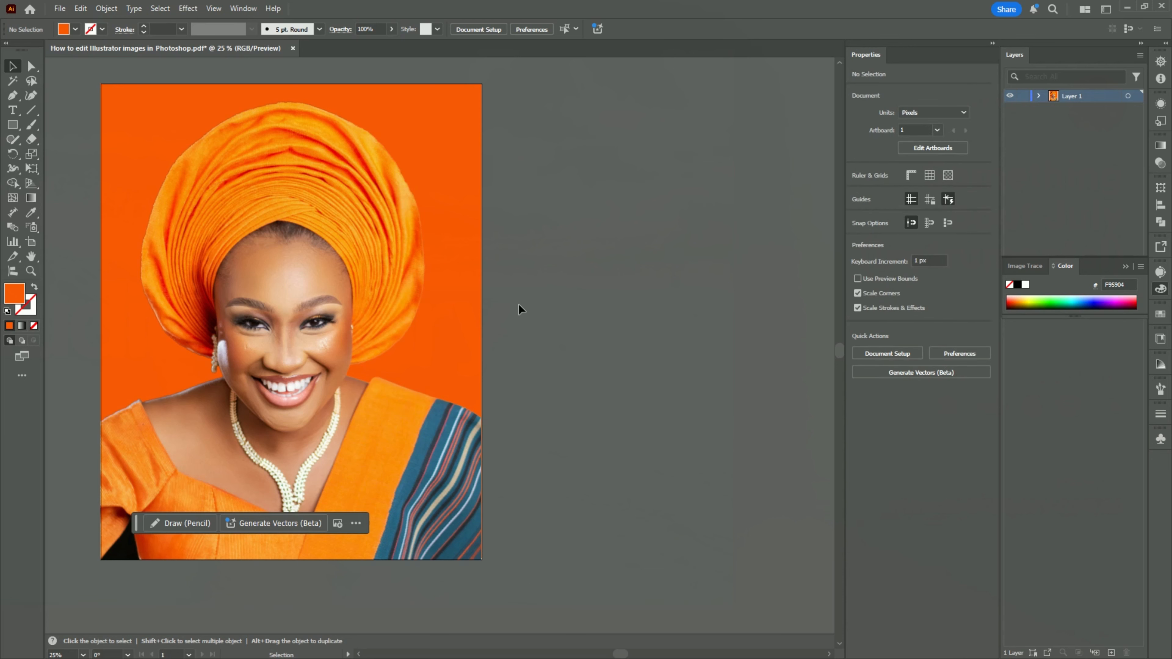
Add a second artboard of about 1274.55 × 1593.19 px beside the orange portrait's artboard
left_click_drag(607, 305, 615, 277)
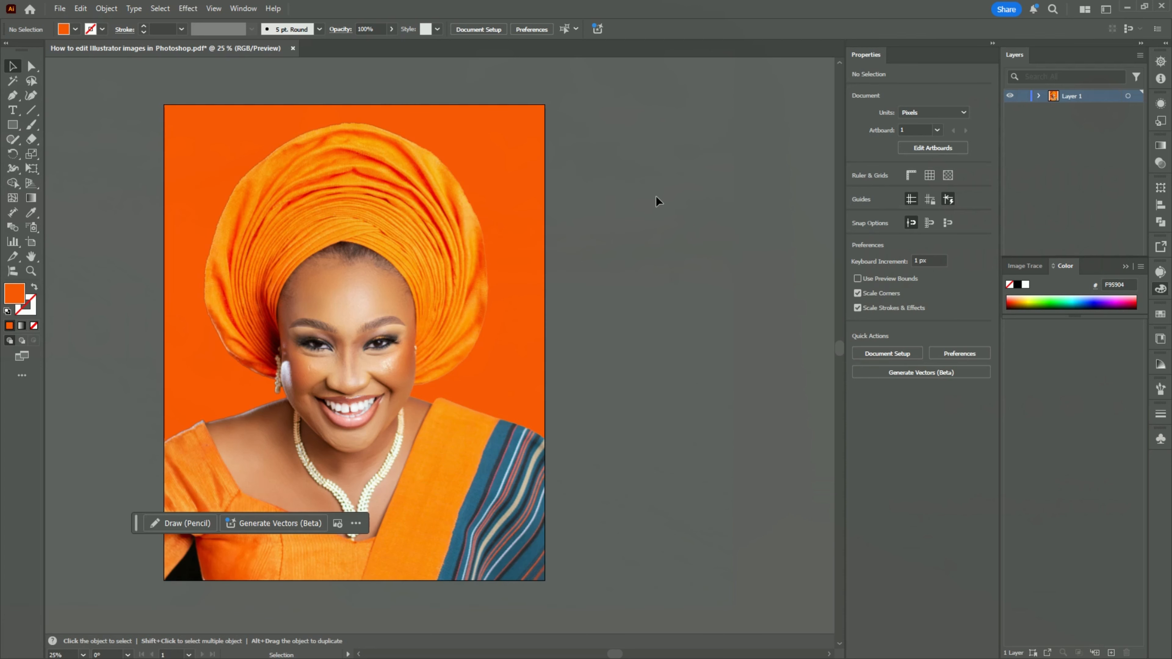
key("space")
left_click_drag(723, 209, 389, 217)
key("alt")
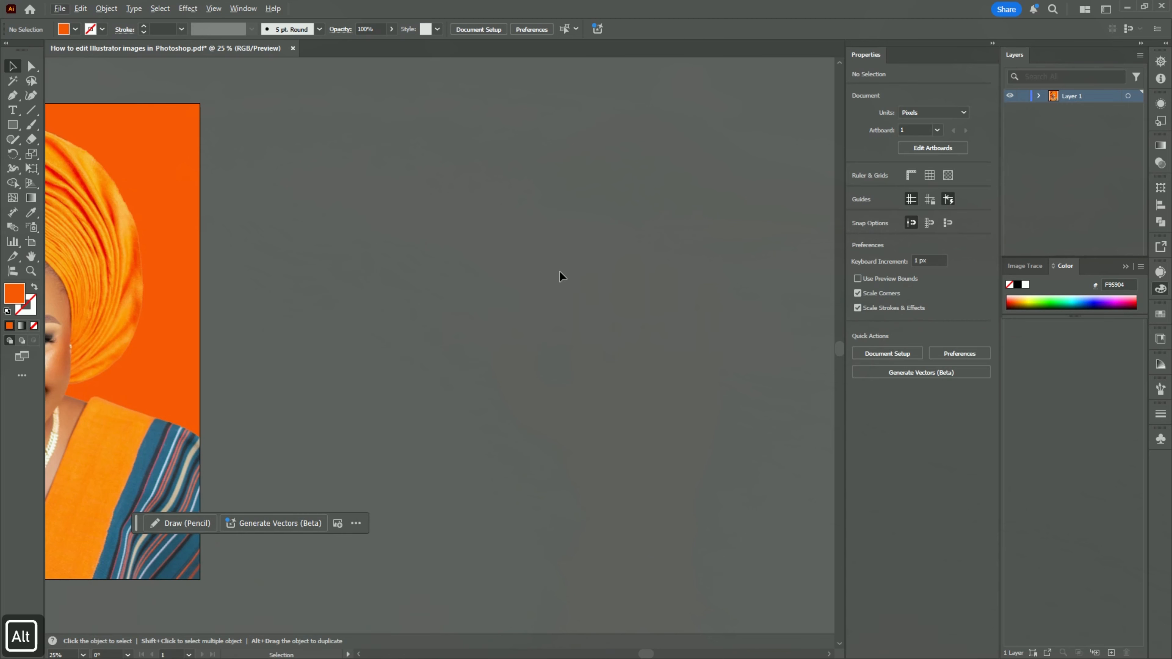
left_click(31, 242)
left_click(166, 29)
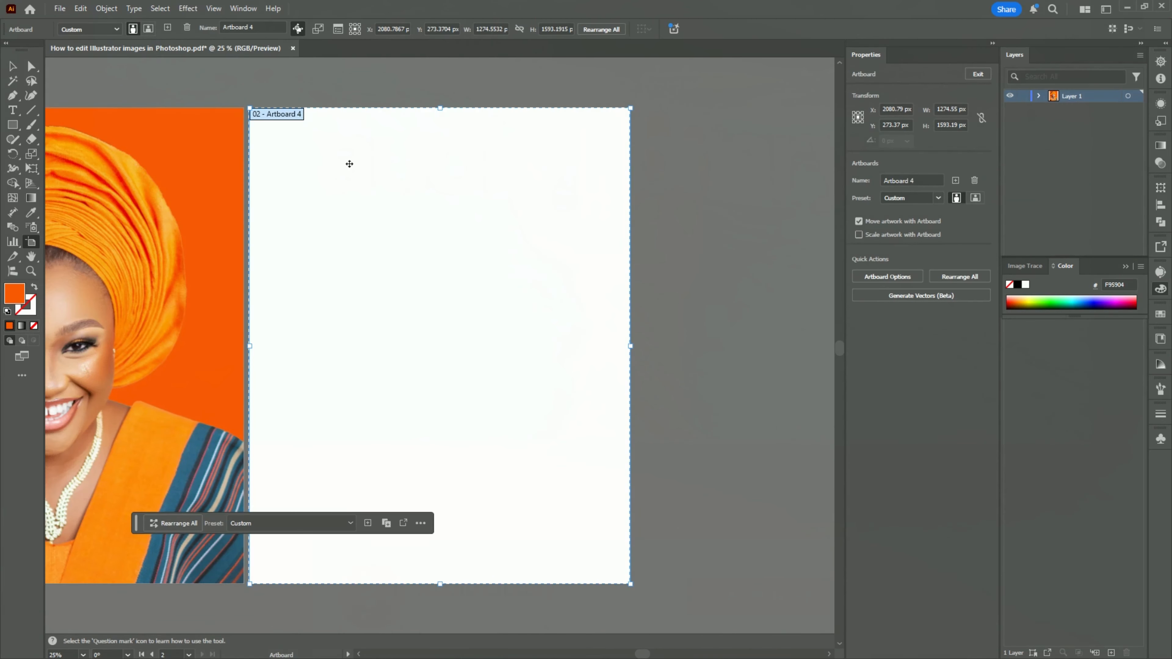
key("Escape")
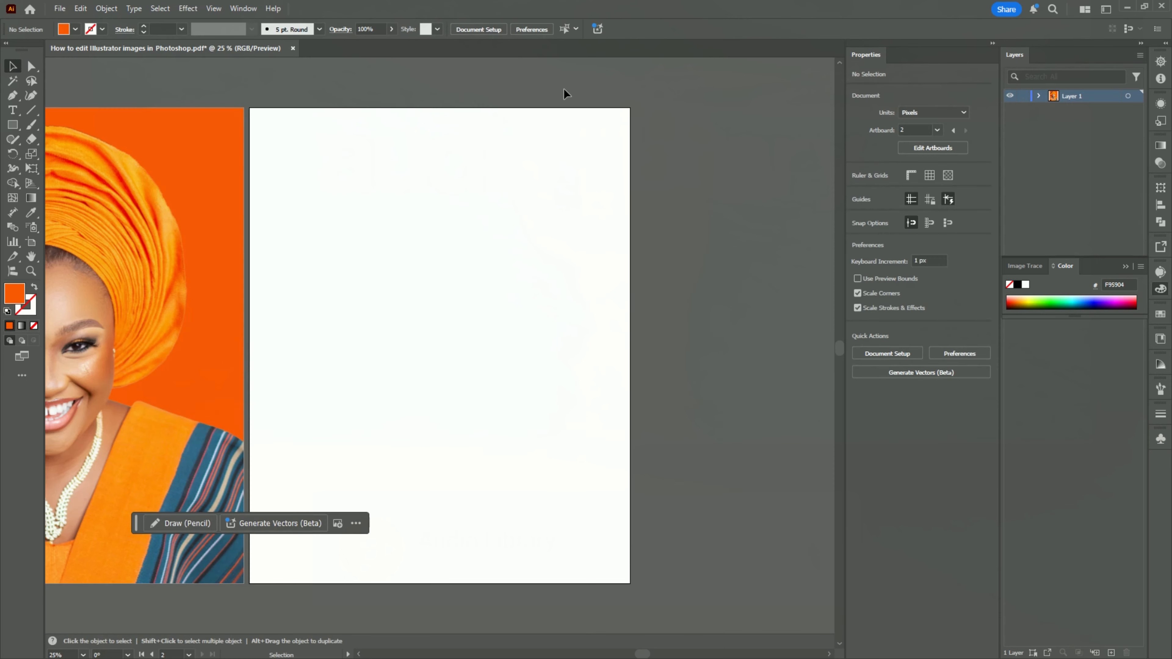
Switch to File Explorer and place the file "Image 2 - original" into the Illustrator document as a linked image
left_click(433, 653)
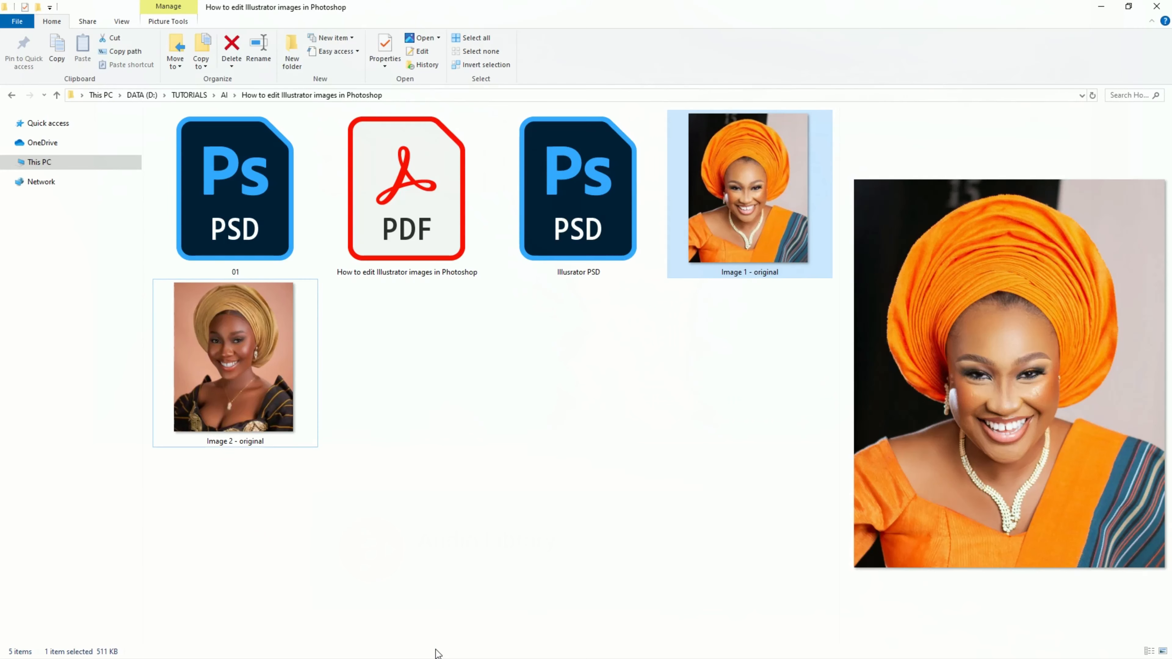
left_click(274, 353)
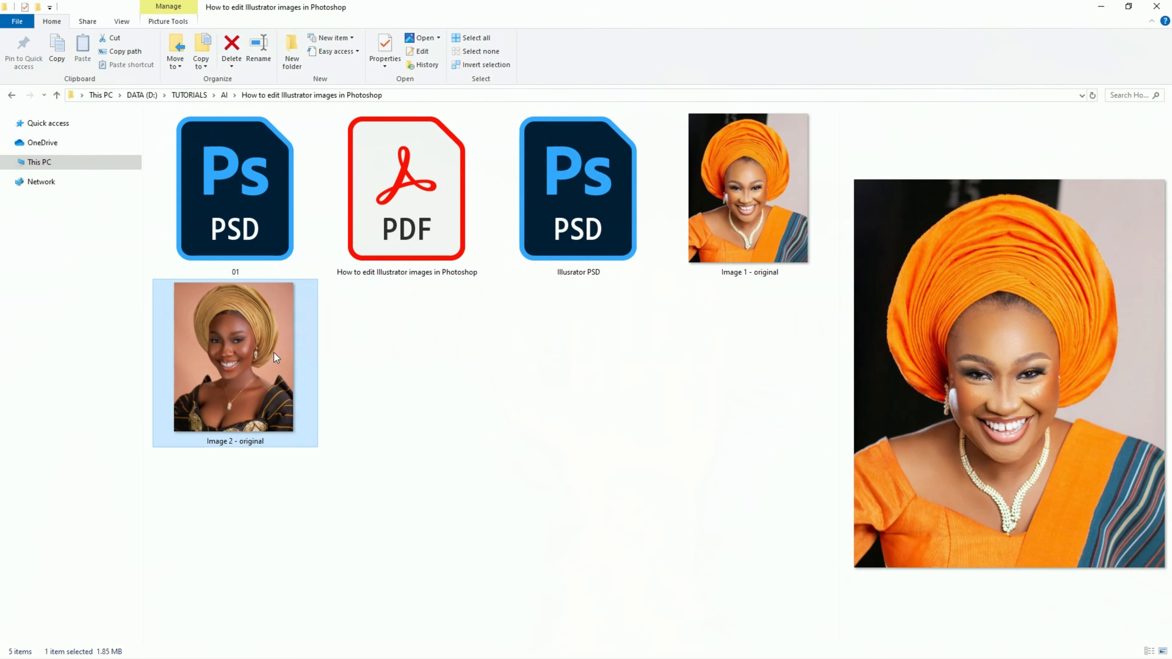
left_click_drag(256, 377, 416, 363)
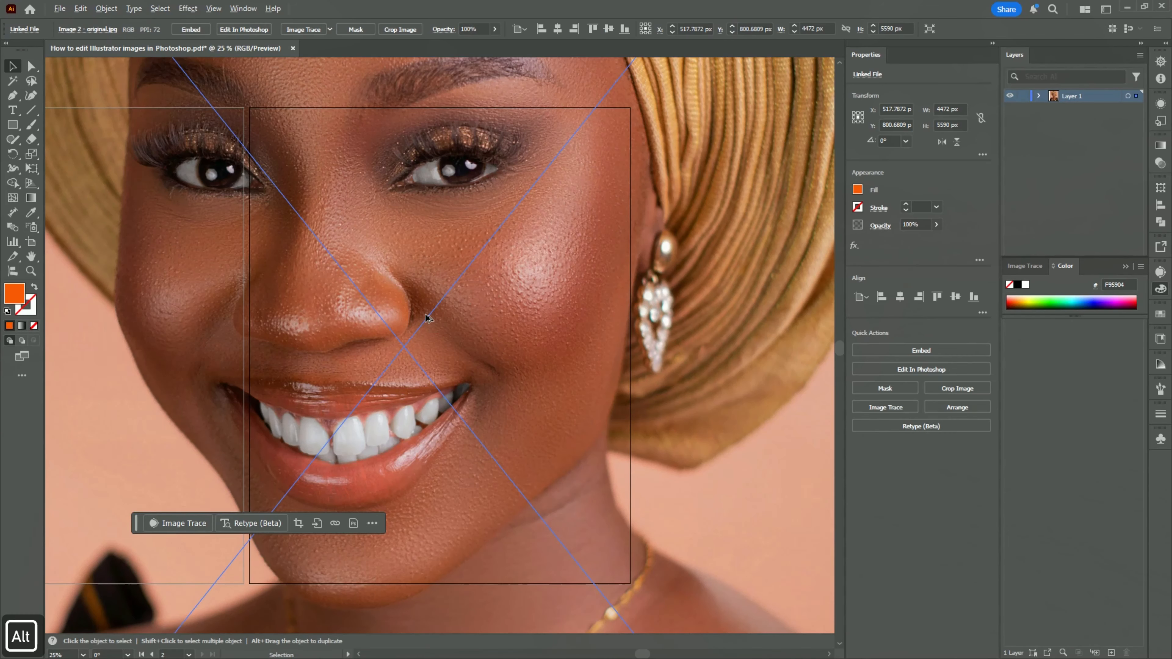
scroll(447, 273, "down", 1, "alt")
scroll(439, 298, "down", 1, "alt")
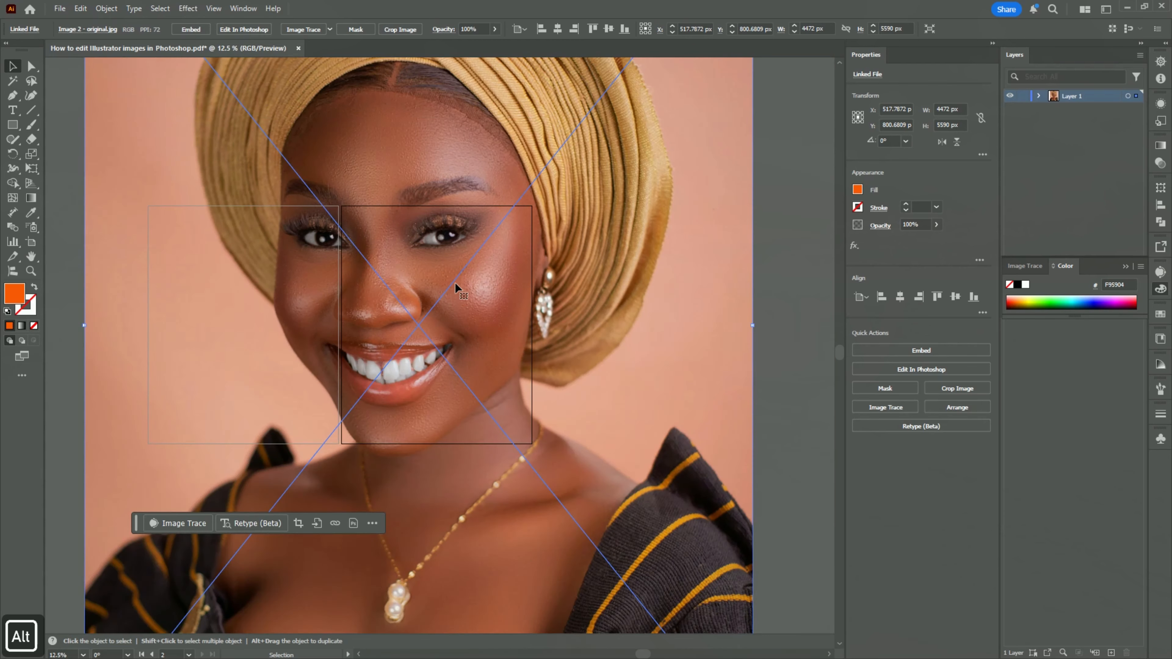
Scale the placed second portrait proportionally to about 1274.55 × 1593.19 px and center it on the second artboard
left_click_drag(755, 326, 524, 326)
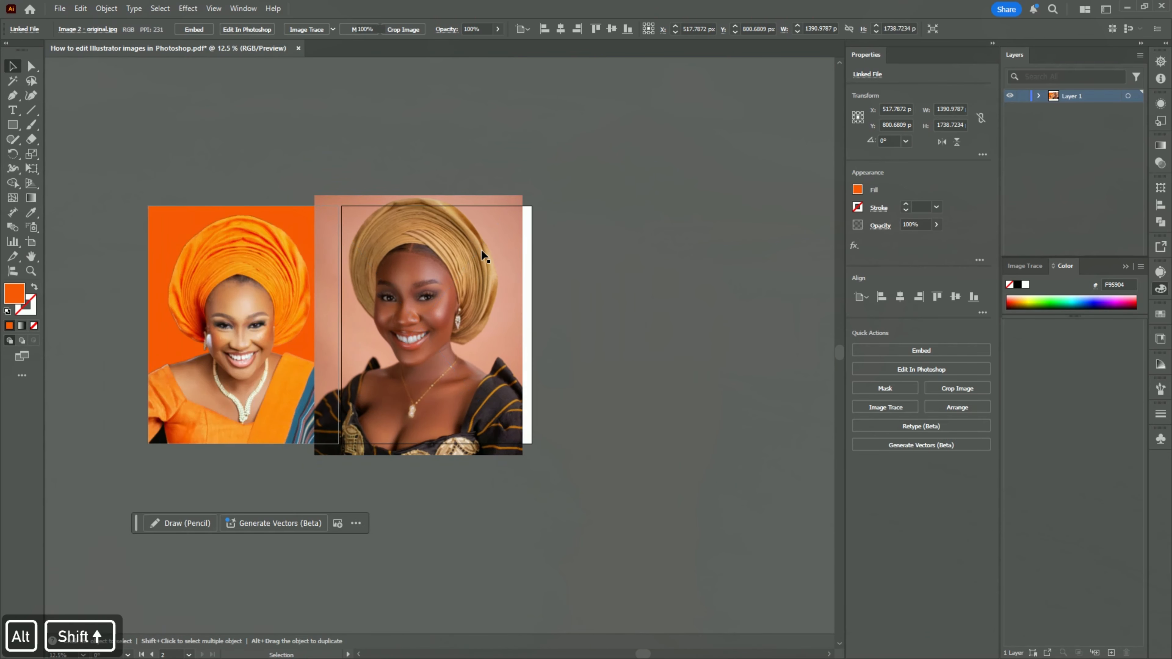
left_click(560, 29)
left_click(611, 30)
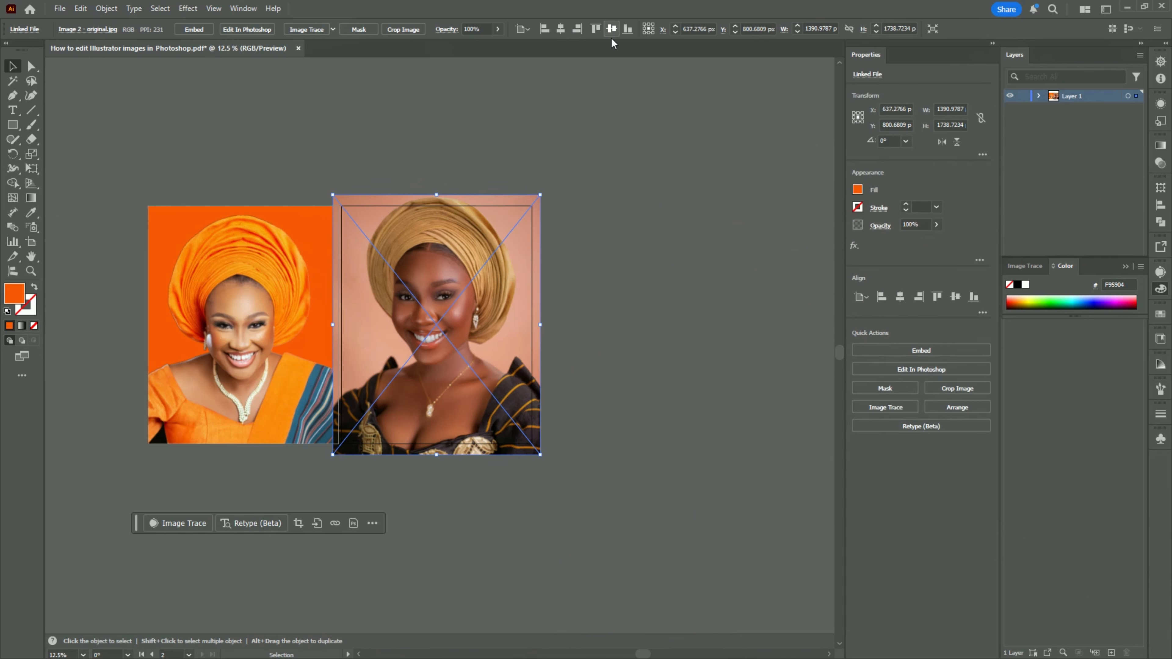
scroll(518, 347, "up", 2, "alt")
mouse_move(564, 299)
left_mouse_down()
mouse_move(578, 300)
mouse_move(558, 301)
mouse_move(567, 307)
left_mouse_up()
scroll(655, 278, "down", 1, "alt")
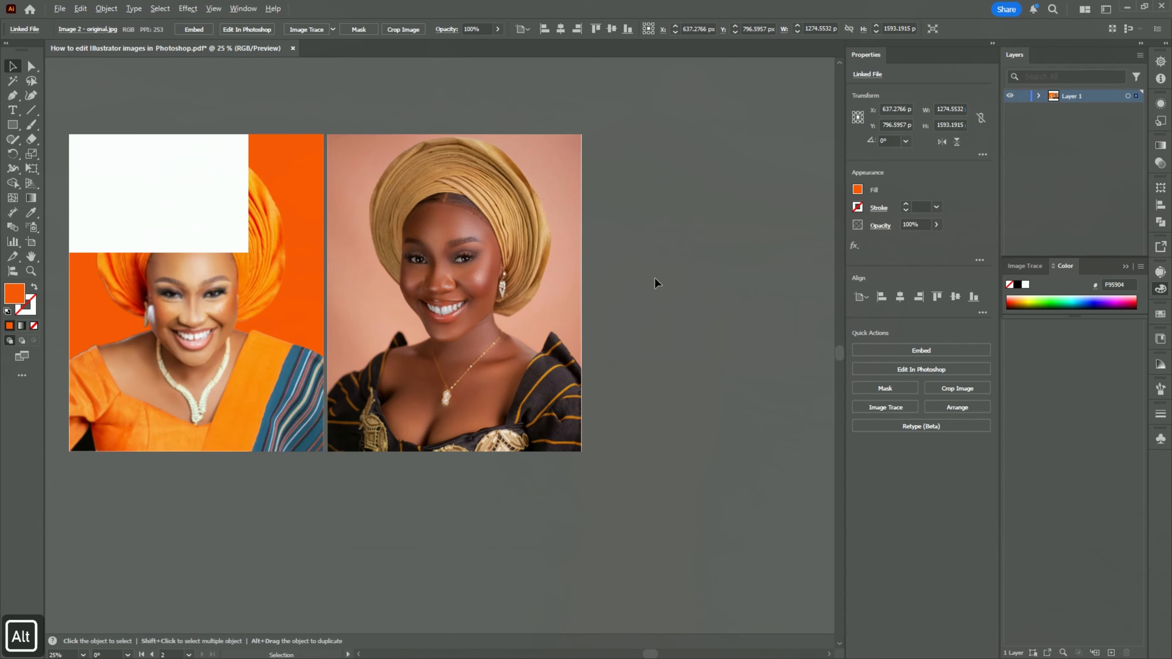
scroll(657, 280, "up", 2, "alt")
left_click_drag(632, 253, 631, 290)
scroll(690, 272, "down", 1, "alt")
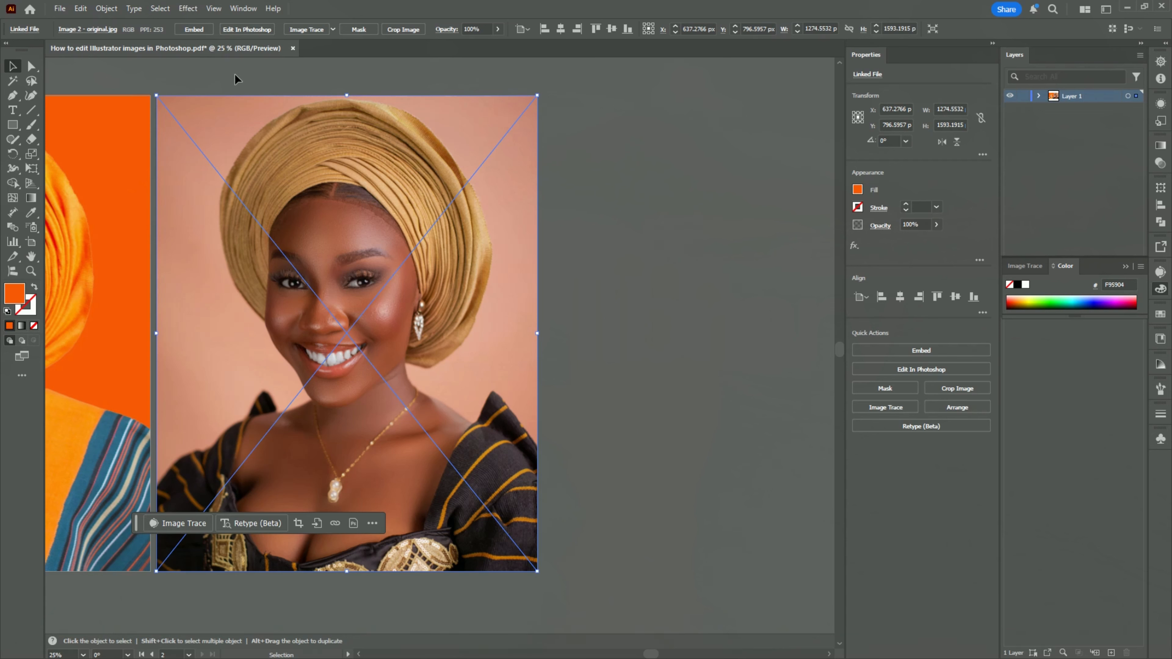
Examine which Document Color Mode is set for the document
left_click(59, 9)
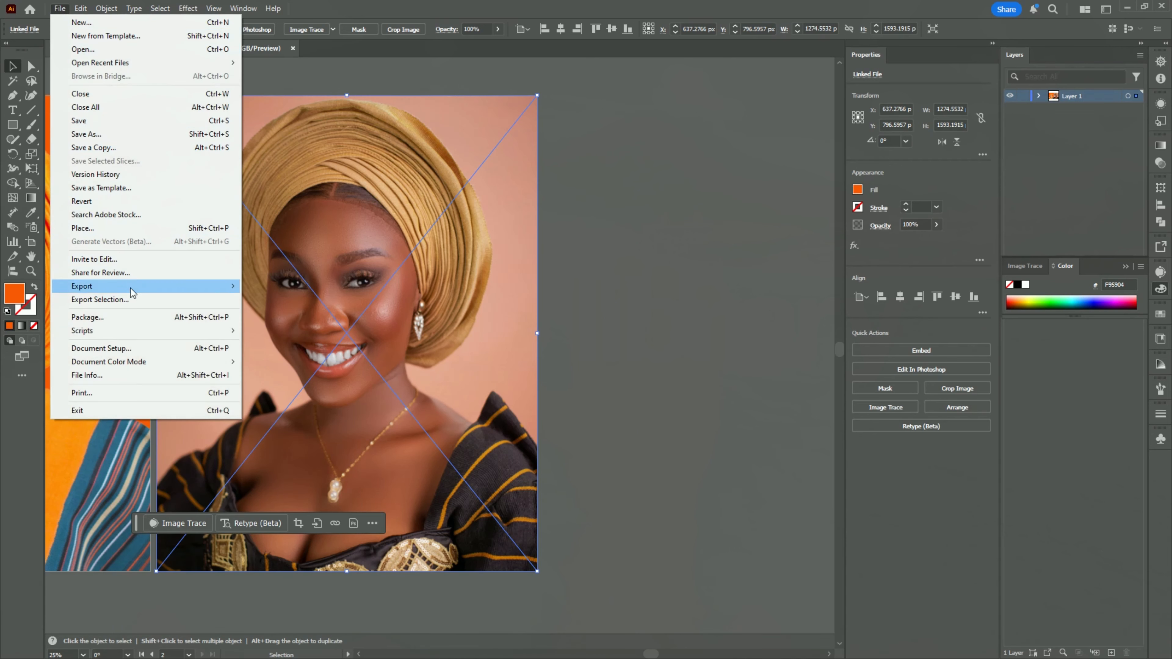
mouse_move(221, 364)
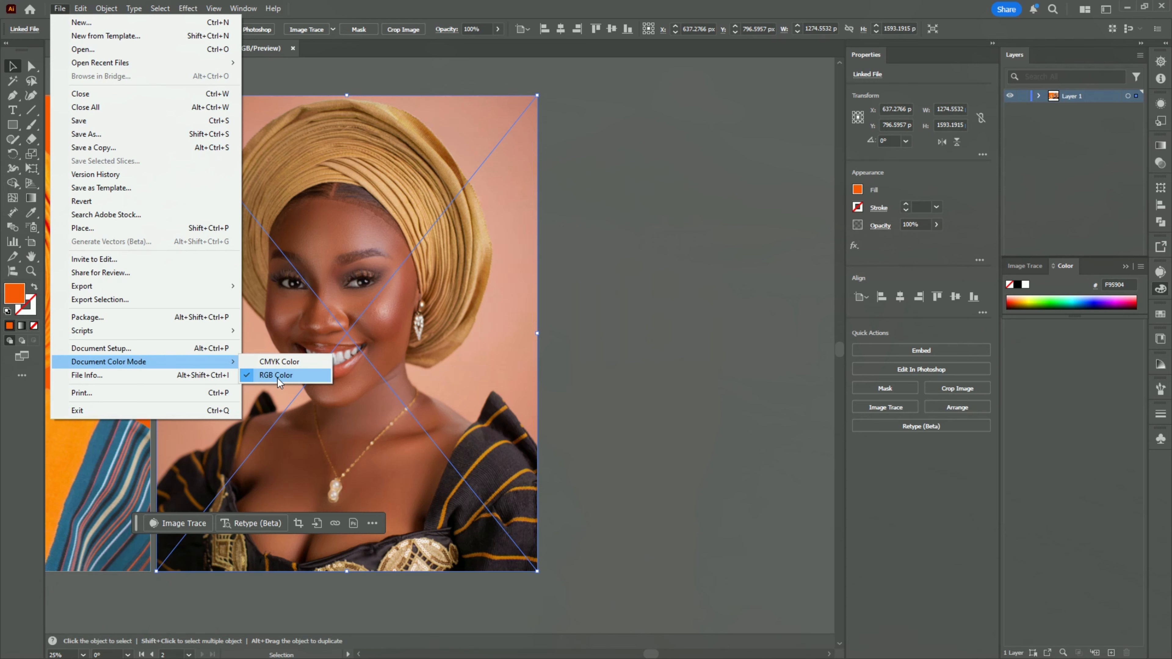
left_click(646, 221)
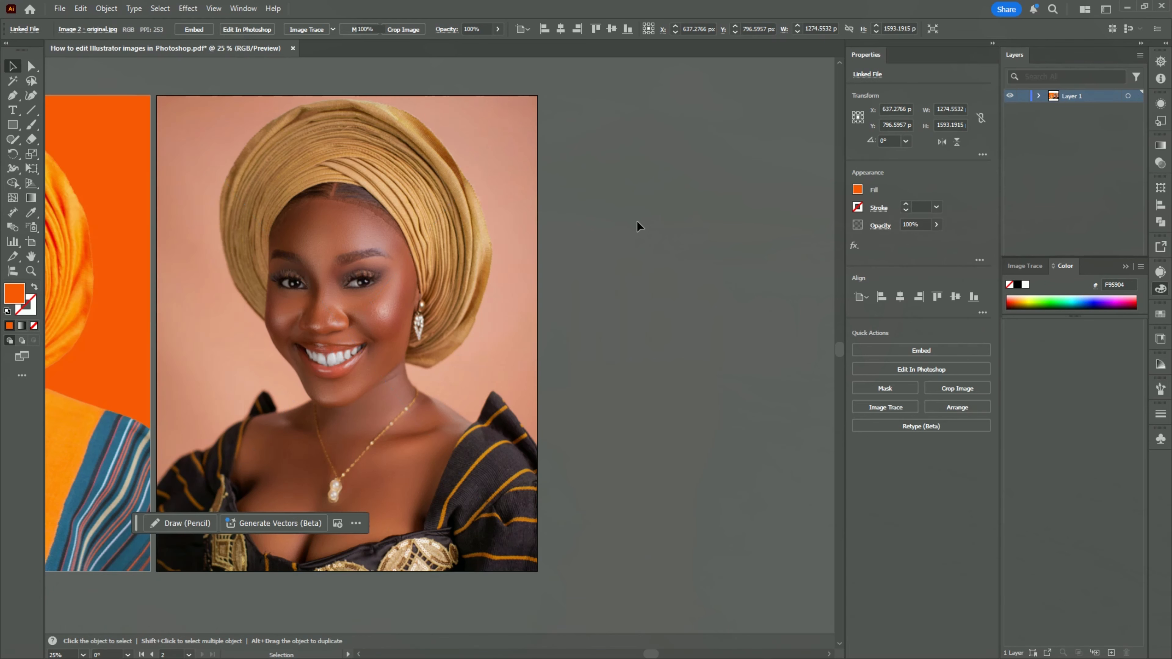
Select the second portrait on its artboard and embed it in the document
key("space")
left_click_drag(592, 227, 624, 210)
left_click(520, 212)
key("space")
left_click_drag(581, 167, 565, 194)
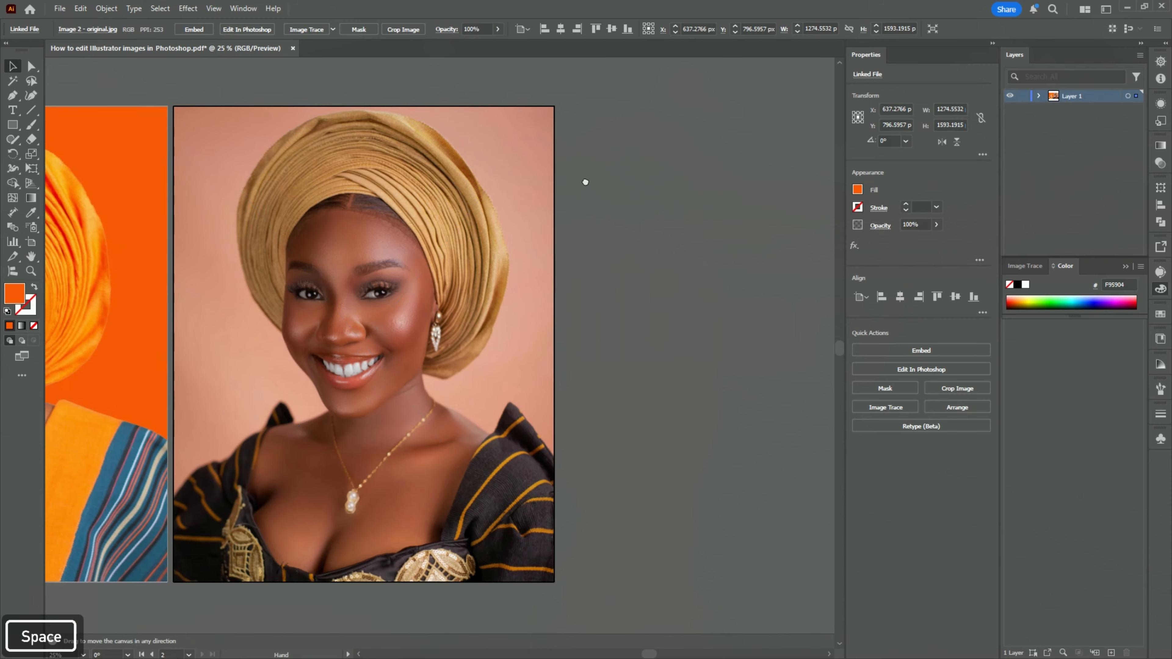
left_click(193, 30)
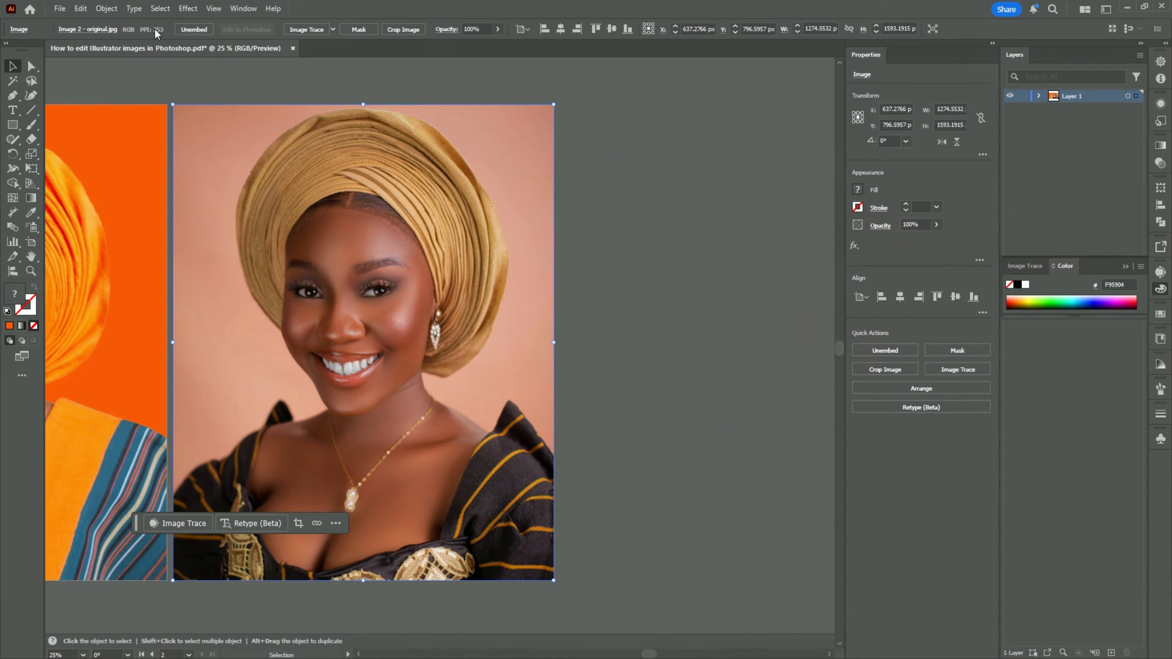
Unembed the second portrait to a Photoshop PSD file named "Illusrator PSD 2" in the project folder
left_click(97, 31)
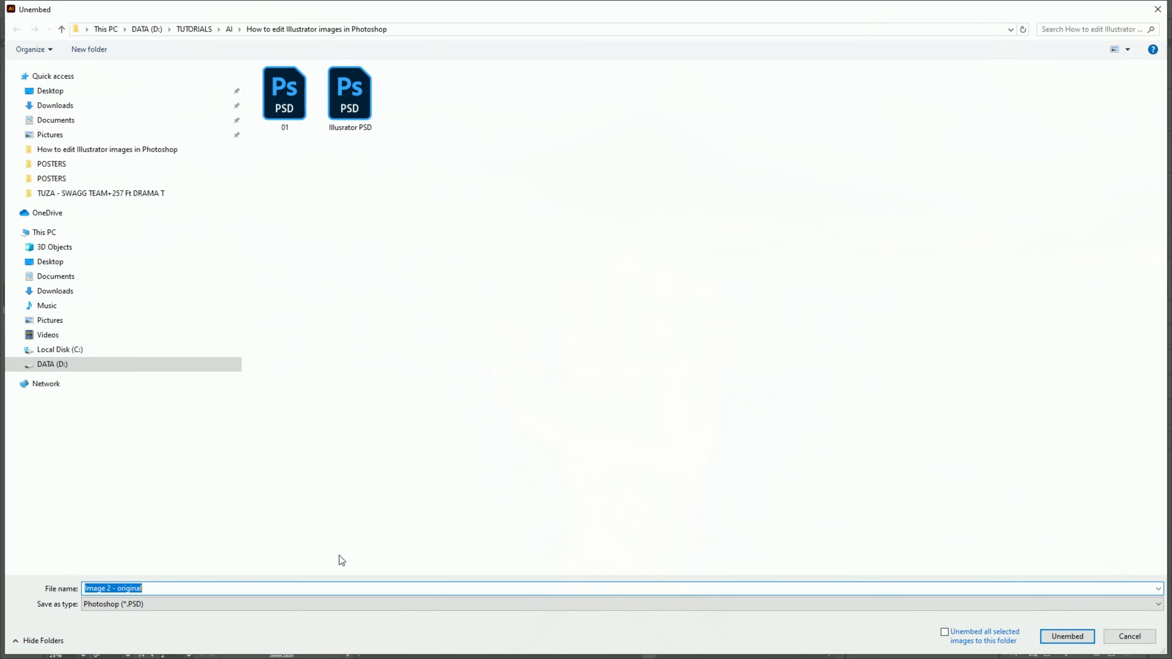
left_click(341, 117)
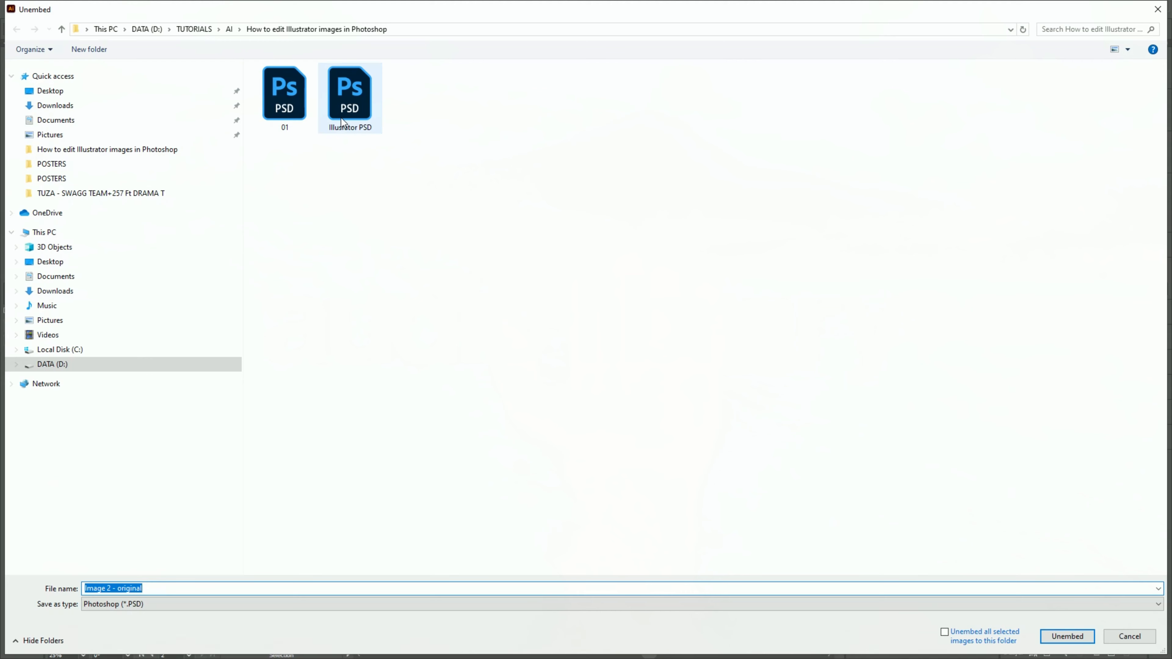
left_click(158, 585)
left_click(159, 585)
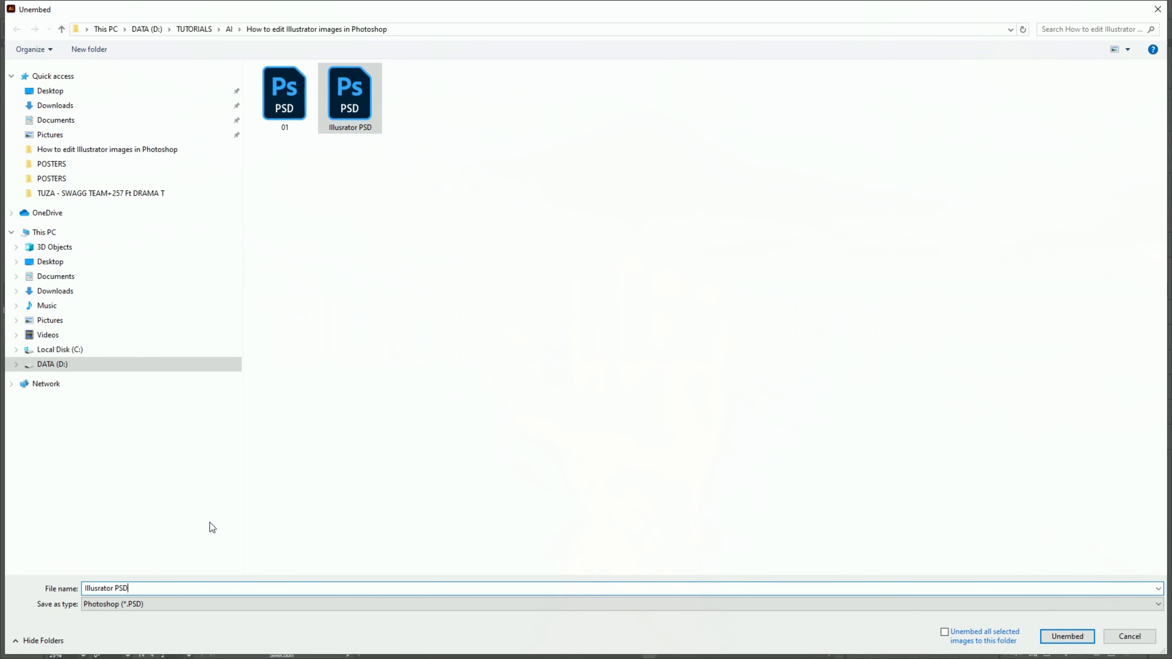
type("2")
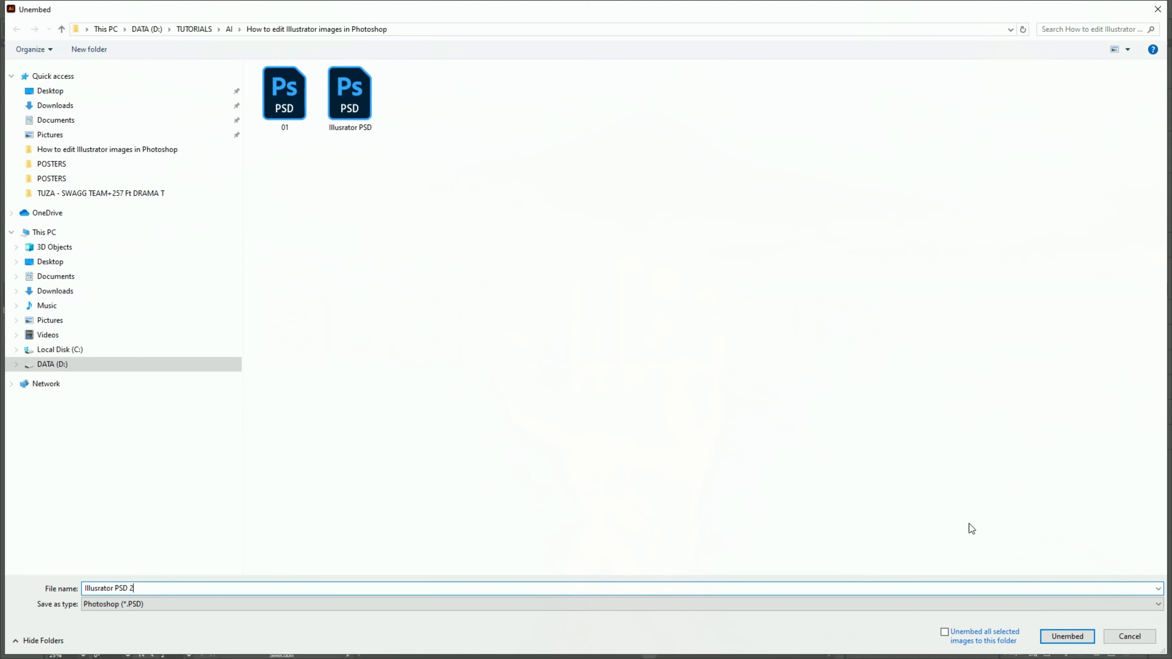
left_click(1069, 637)
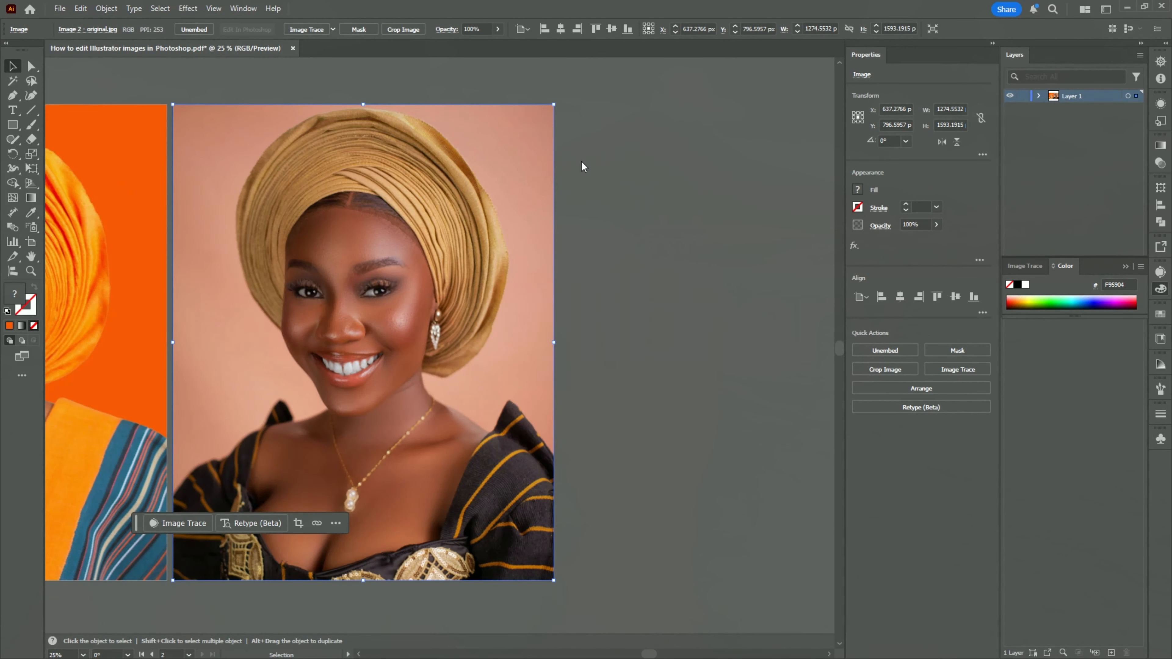
left_click(611, 156)
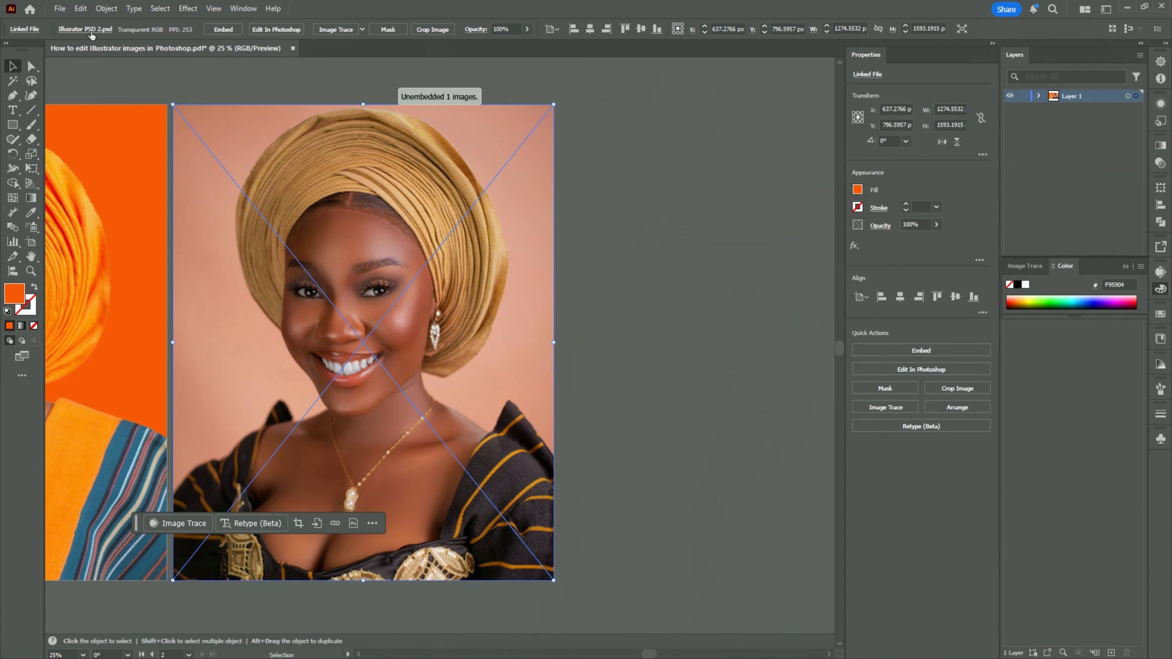
Open the linked Illusrator PSD 2.psd in Photoshop for editing
left_click(92, 32)
left_click(115, 83)
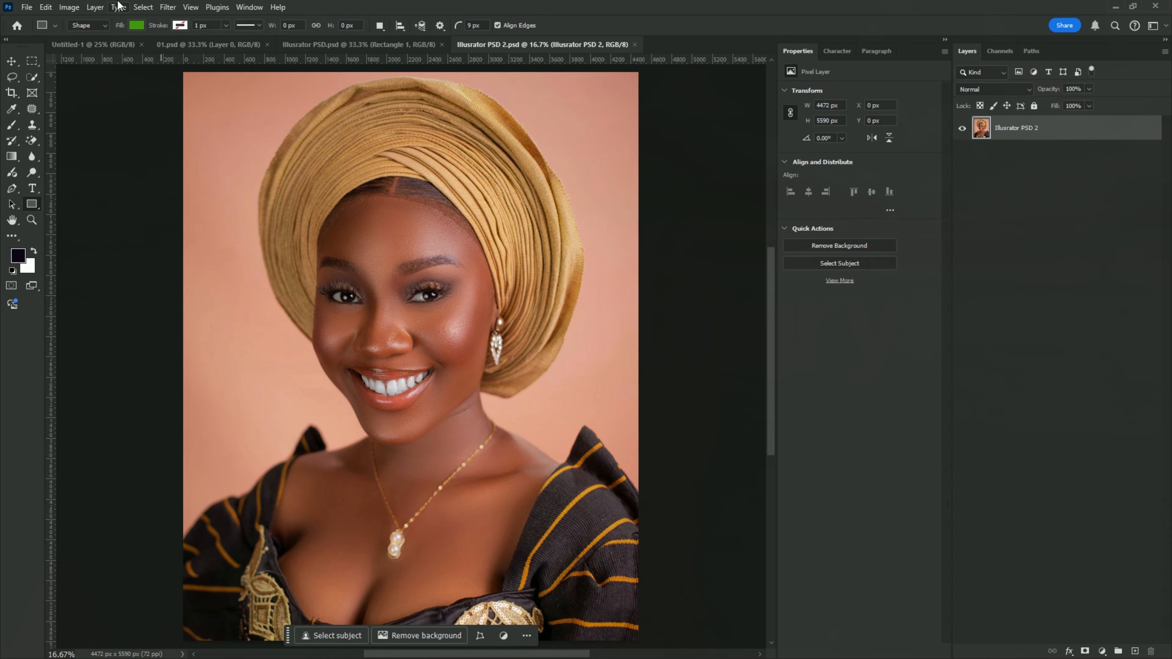
Apply a Black & White adjustment to the portrait with custom Reds, Greens at -140 and Blues at -89, keeping Magentas at 80
left_click(70, 7)
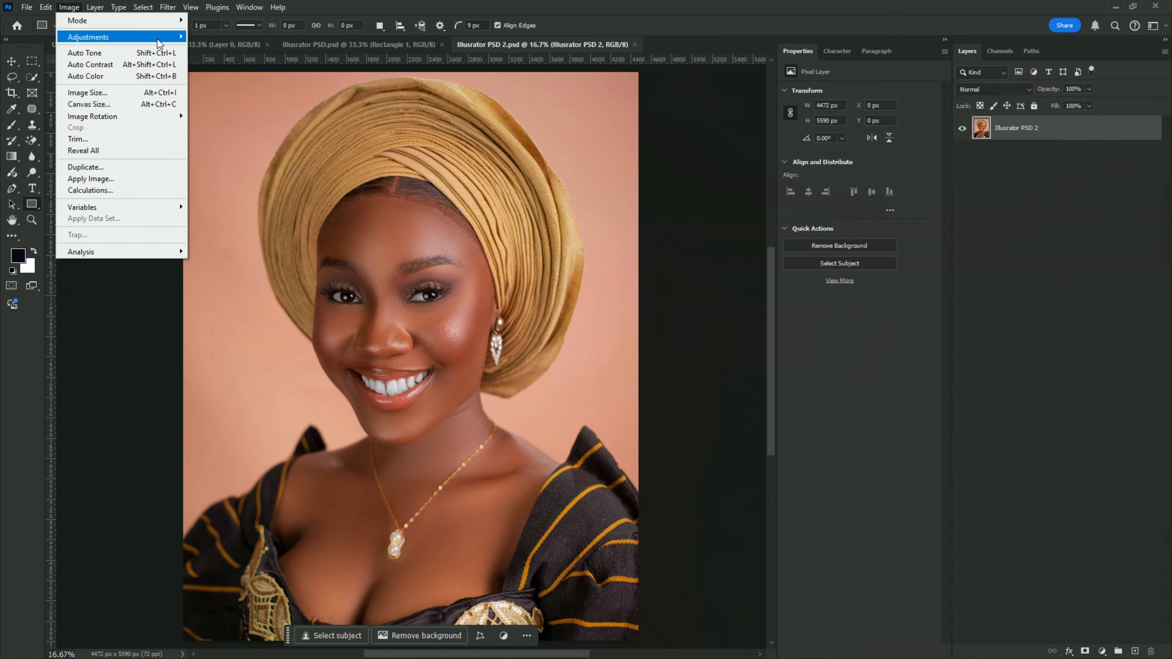
mouse_move(158, 38)
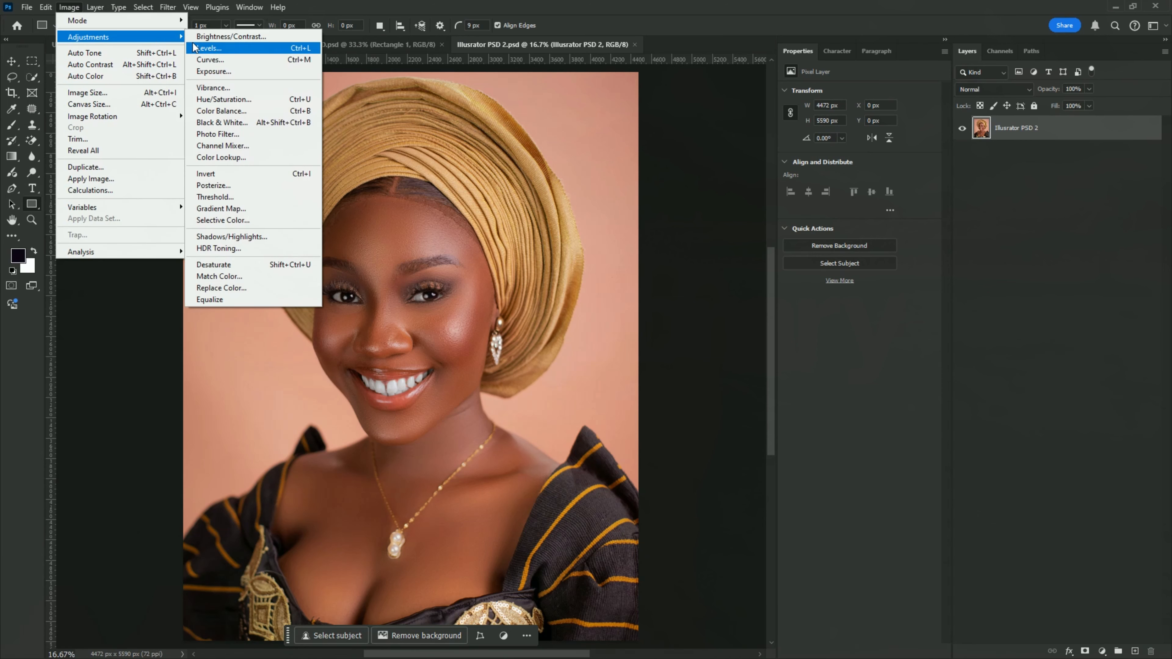
left_click(270, 123)
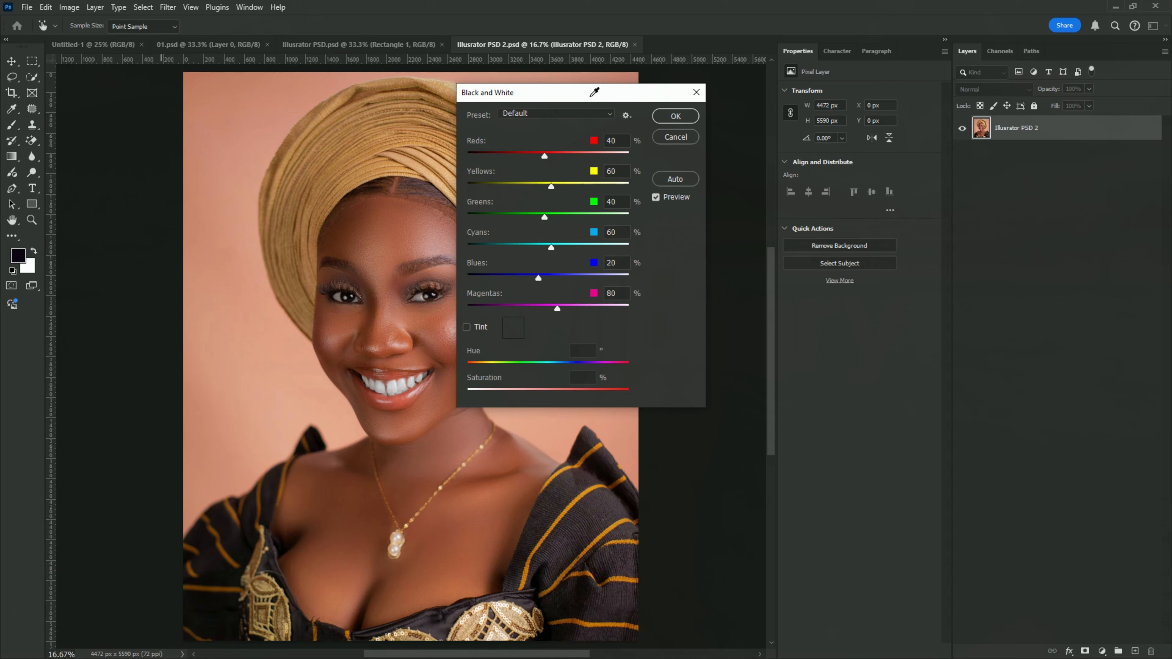
left_click_drag(656, 98, 866, 132)
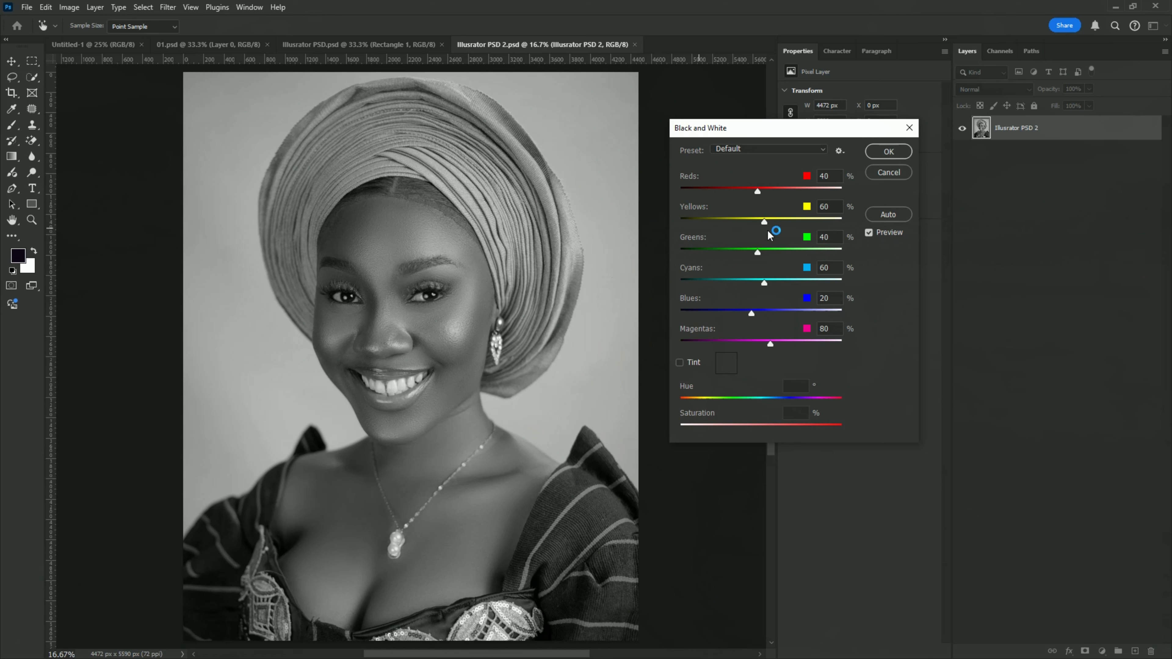
left_click_drag(757, 252, 697, 255)
mouse_move(758, 194)
left_mouse_down()
mouse_move(716, 196)
mouse_move(768, 194)
mouse_move(737, 195)
left_mouse_up()
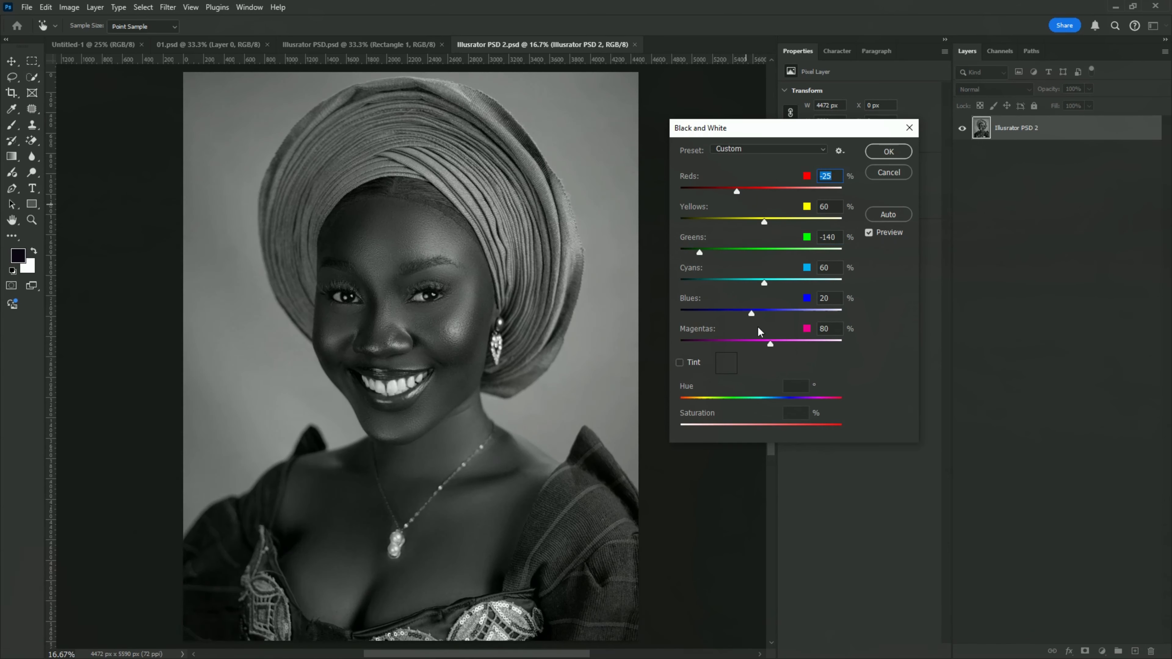
left_click_drag(751, 315, 800, 349)
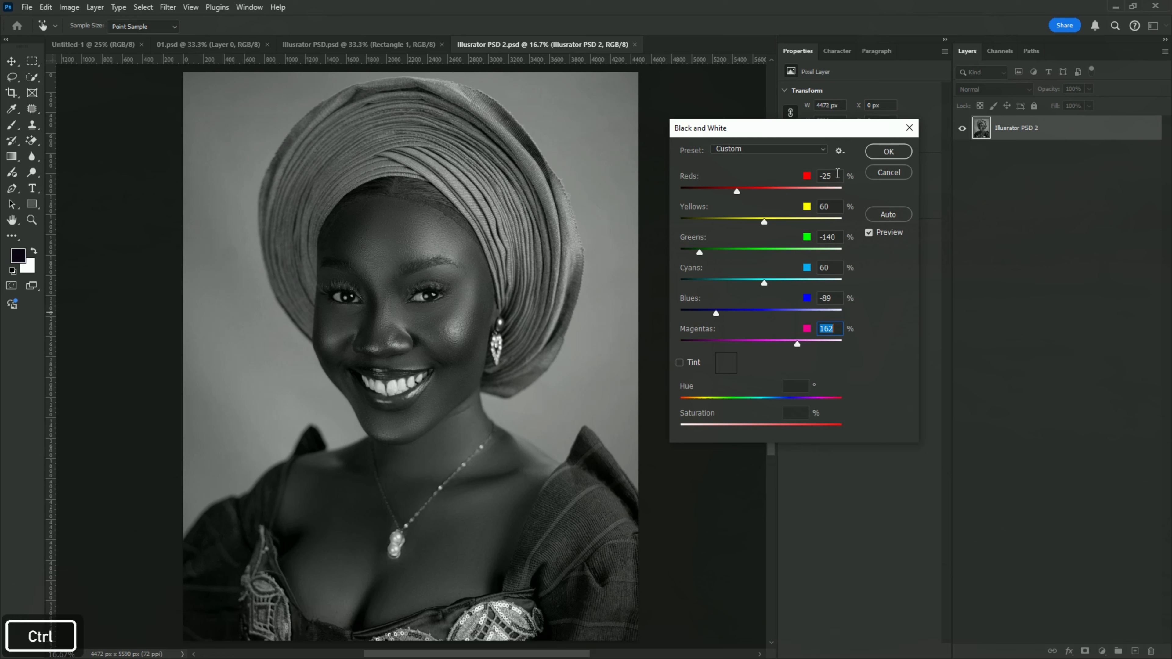
key("ctrl+z")
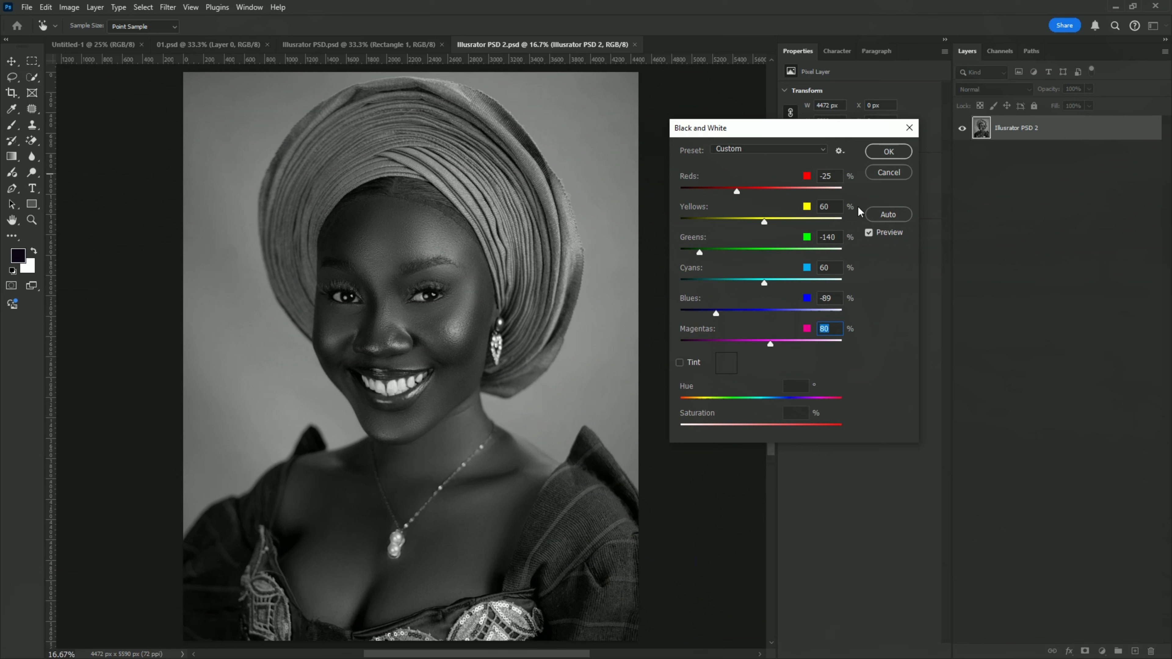
left_click_drag(737, 191, 763, 203)
left_click(901, 152)
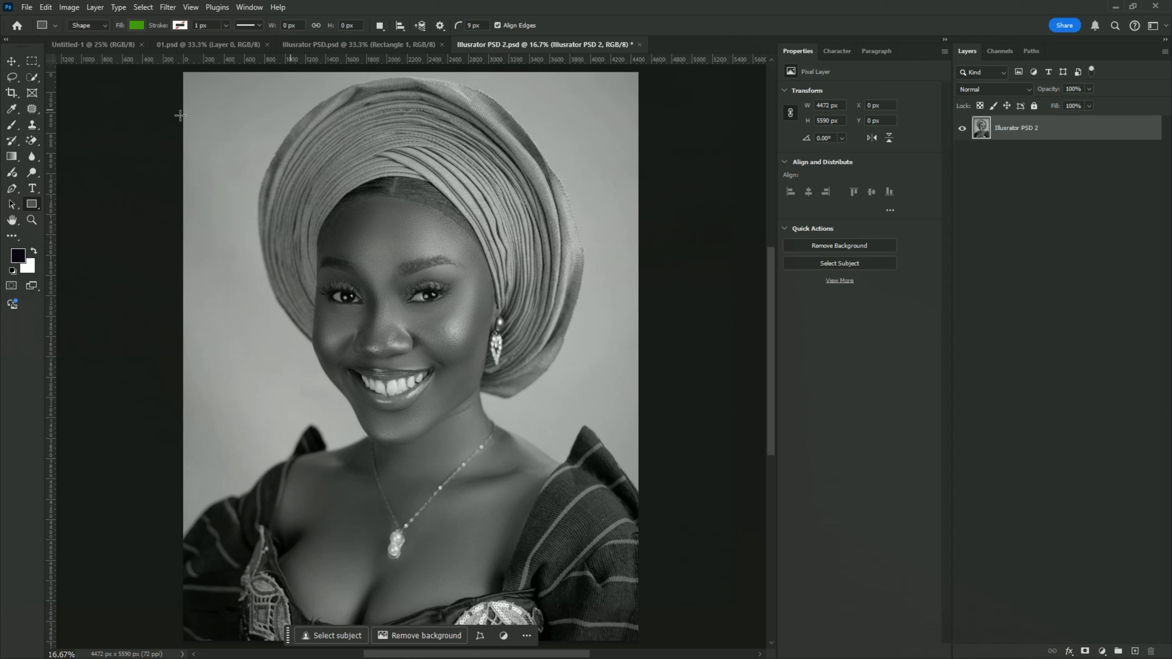
Save Illusrator PSD 2.psd, switch to Illustrator and update the modified link
left_click(27, 7)
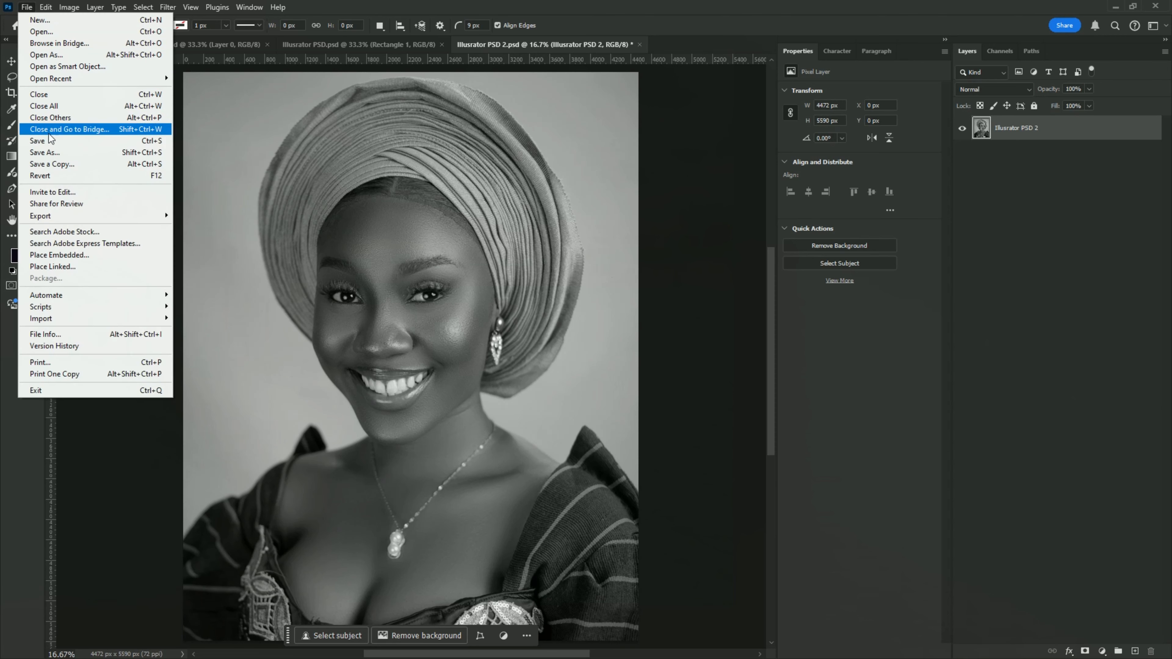
left_click(37, 141)
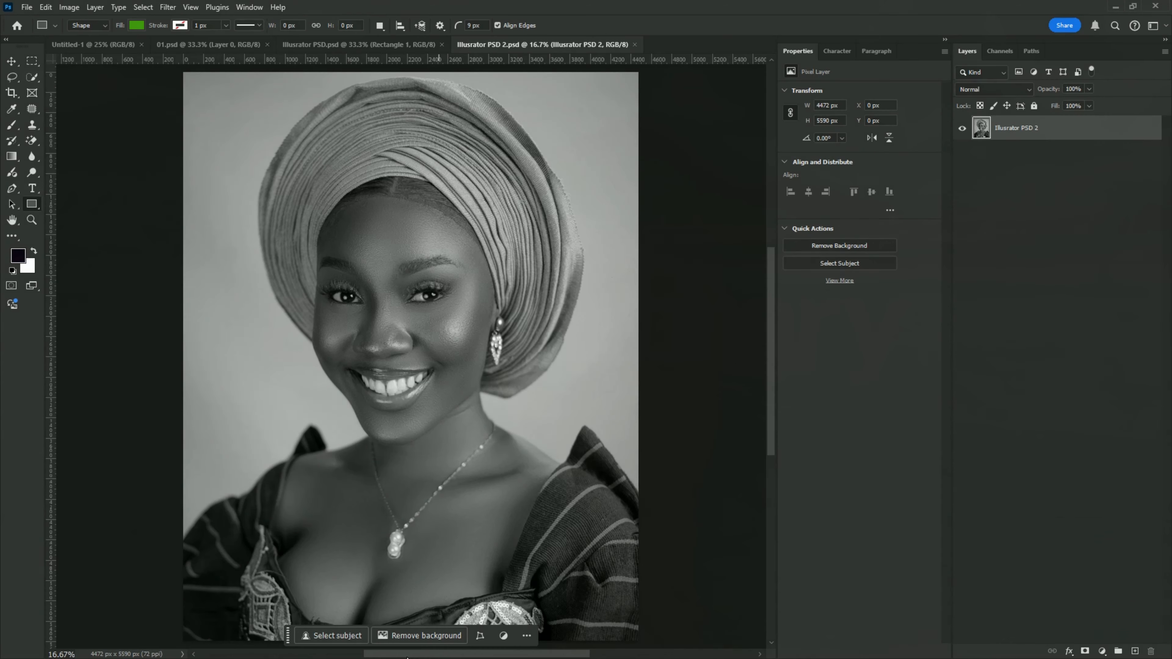
left_click(343, 642)
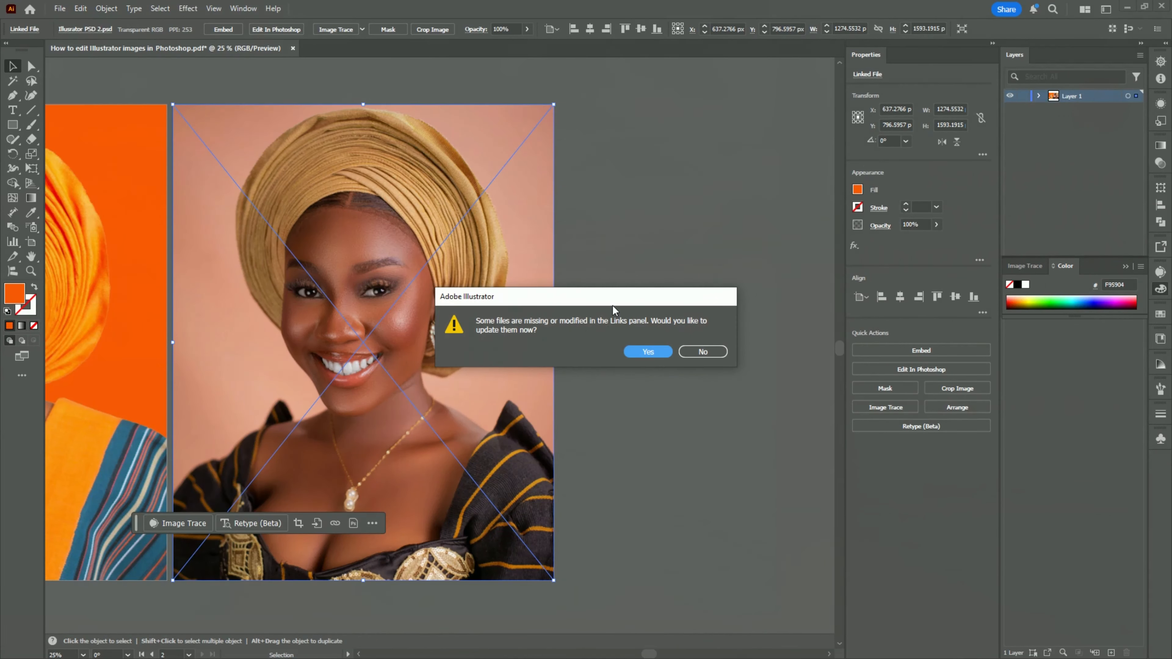
left_click(647, 352)
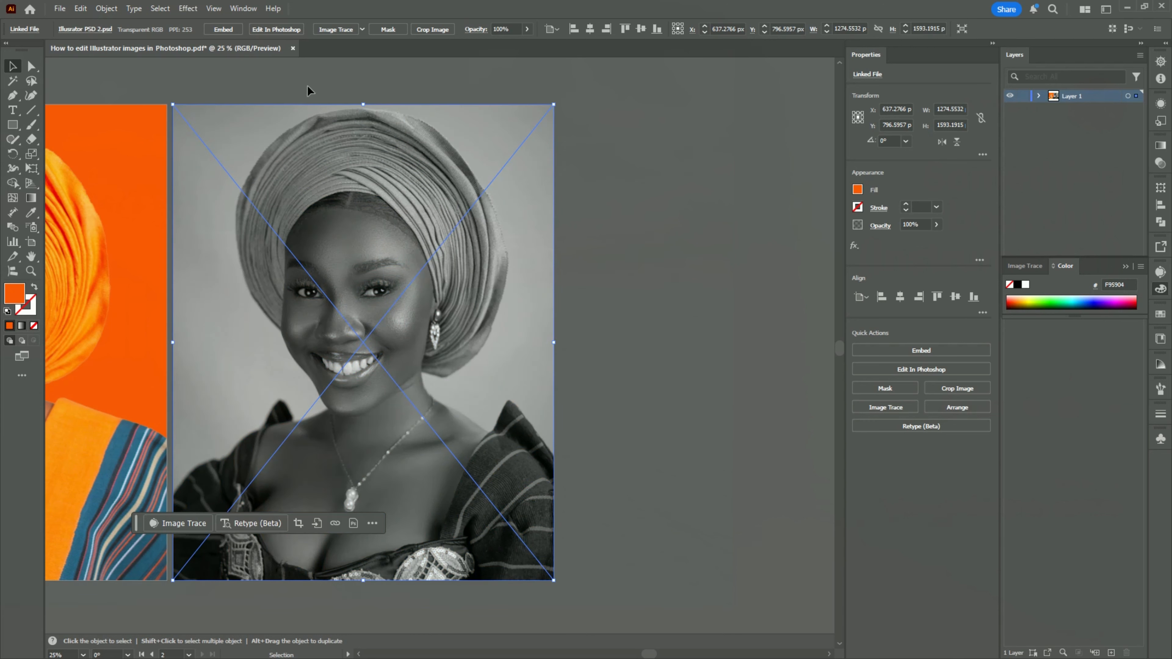
Embed the updated black-and-white portrait using the Convert Layers to Objects option, then deselect it
left_click(219, 30)
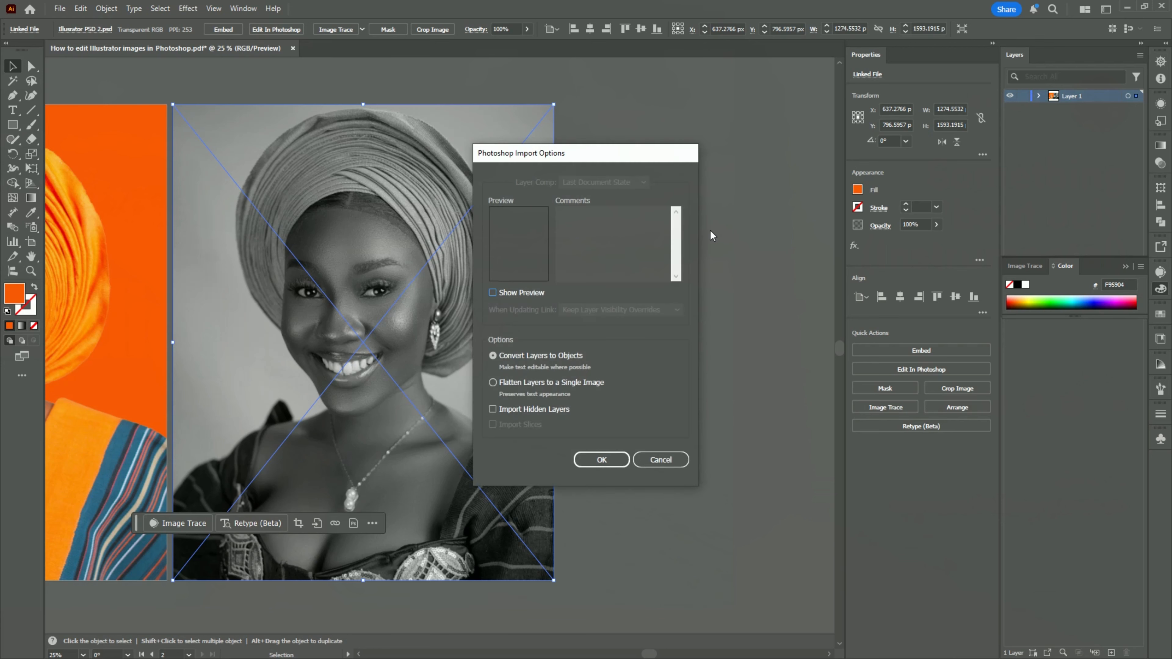
left_click(599, 463)
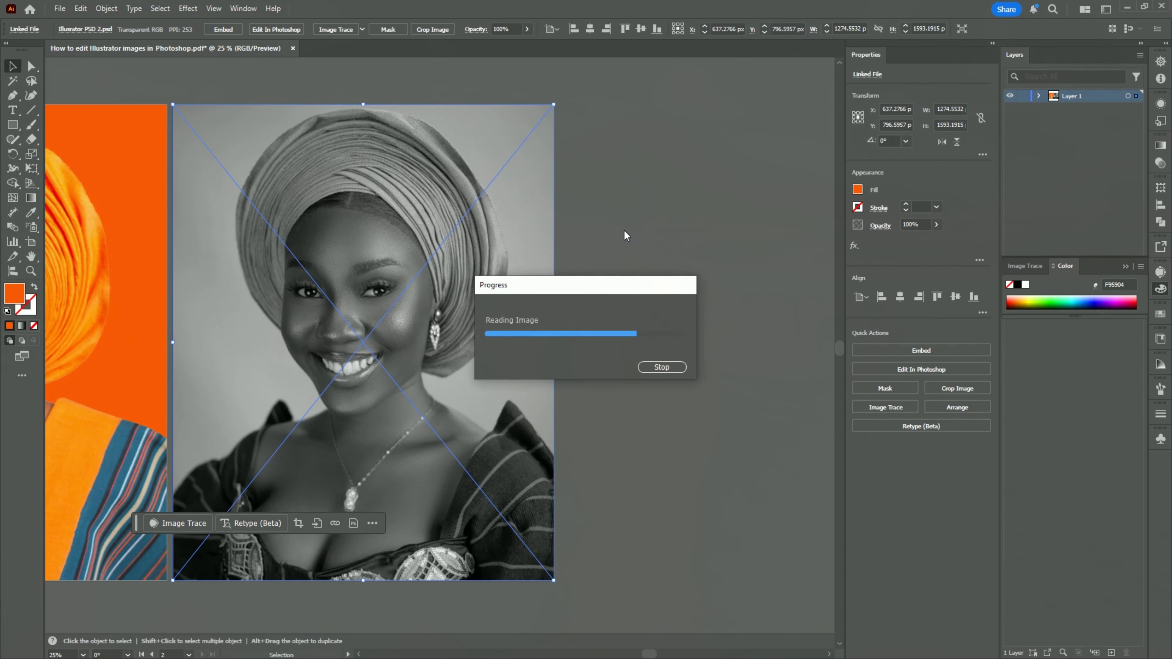
left_click(629, 203)
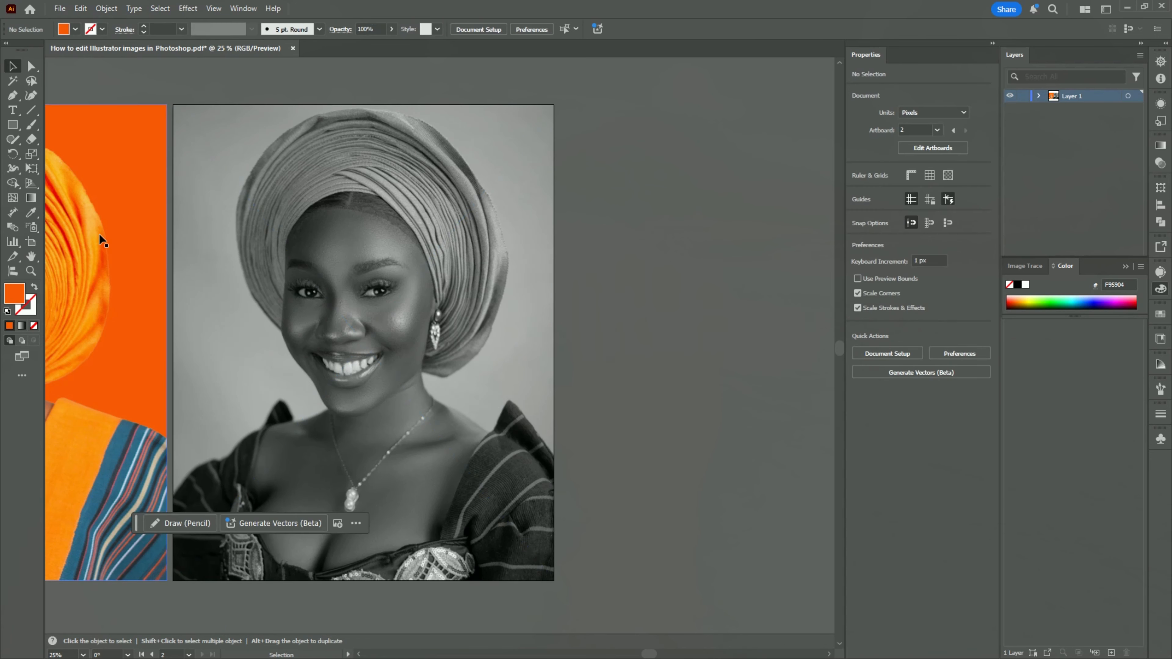
Add a third artboard of the same size beside the black-and-white portrait's artboard
left_click(30, 242)
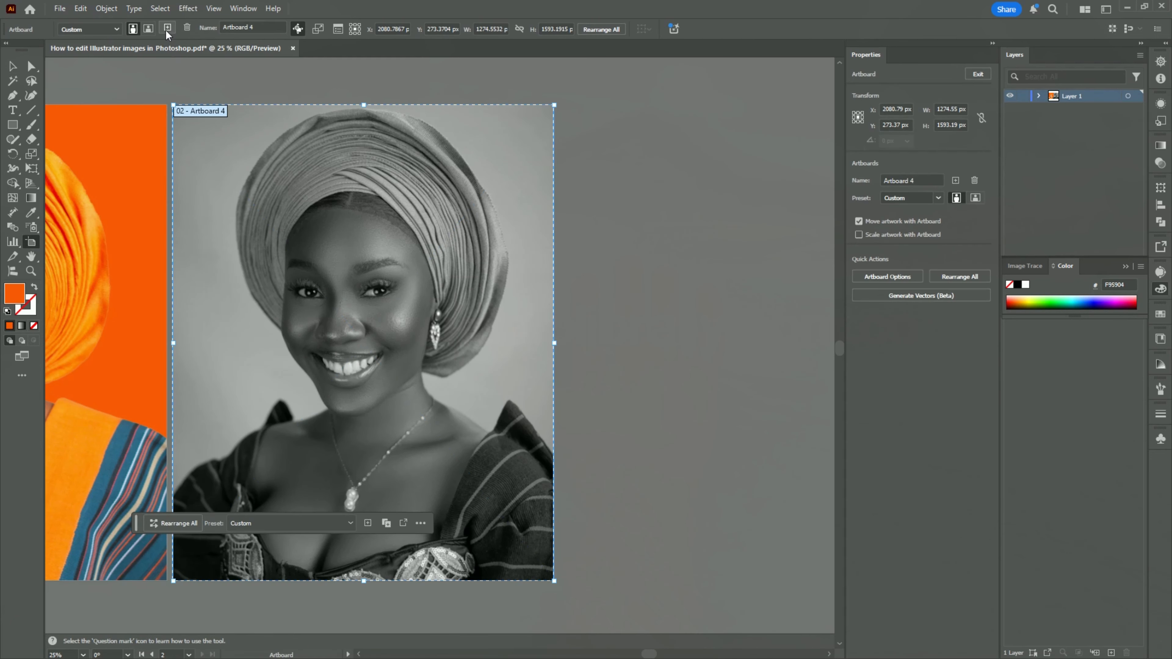
left_click(168, 27)
left_click(13, 66)
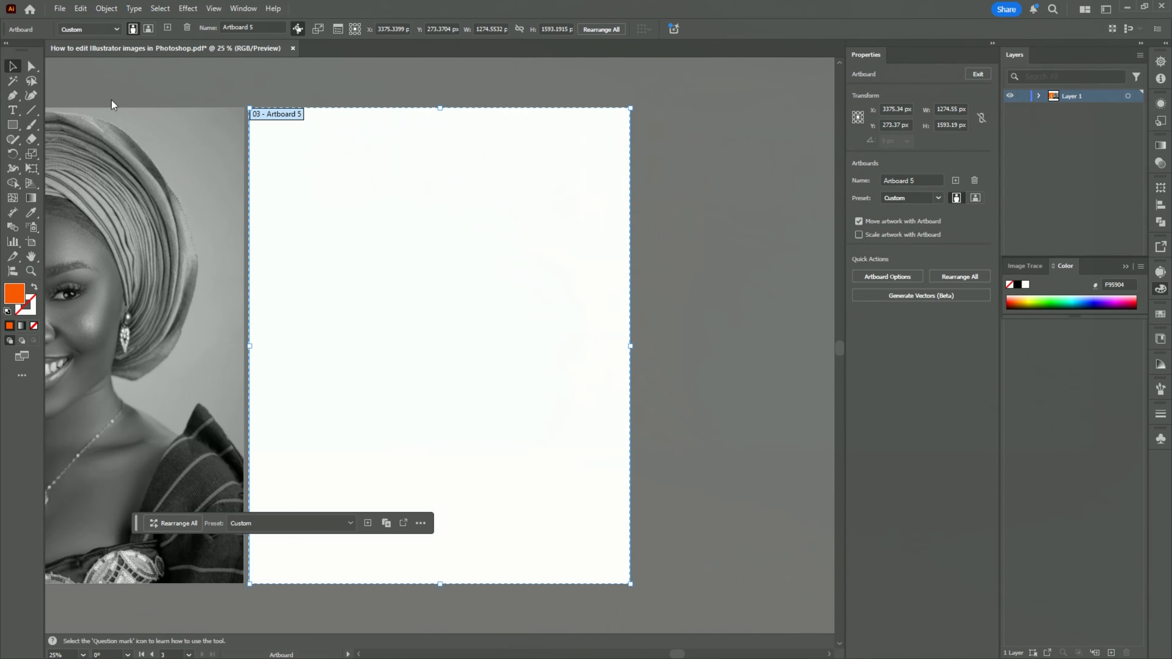
key("space")
left_click_drag(306, 105, 368, 103)
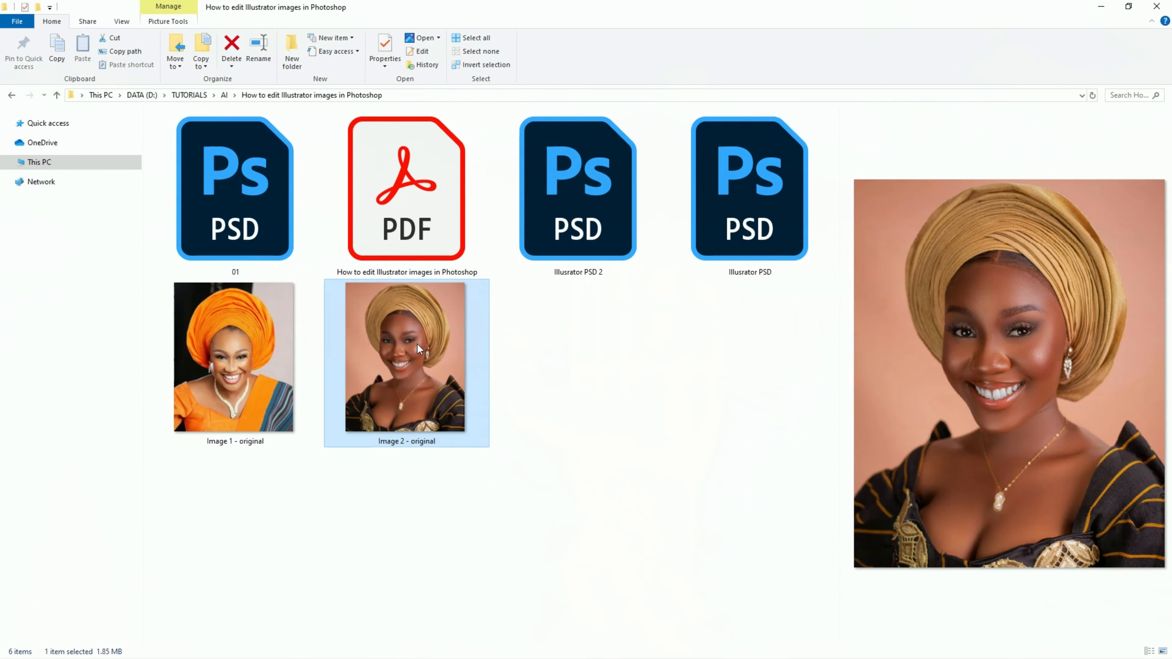
Place the file "Image 2 - original" from the project folder over the new artboard
left_click_drag(418, 406, 454, 332)
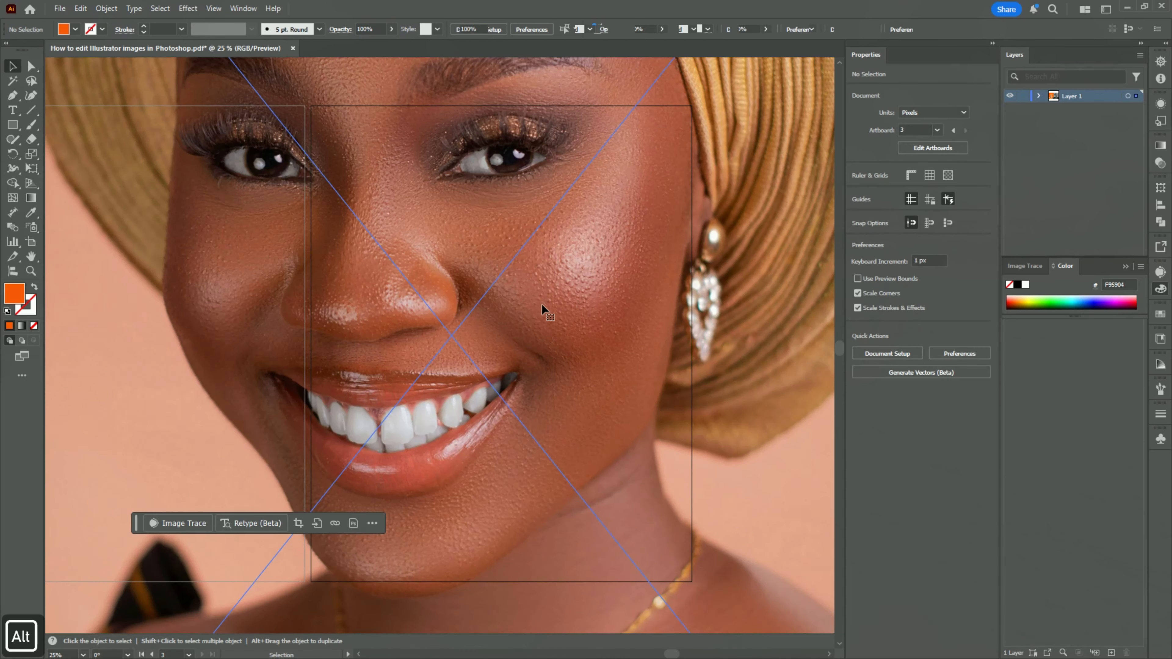
scroll(540, 304, "down", 2)
scroll(501, 326, "down", 1)
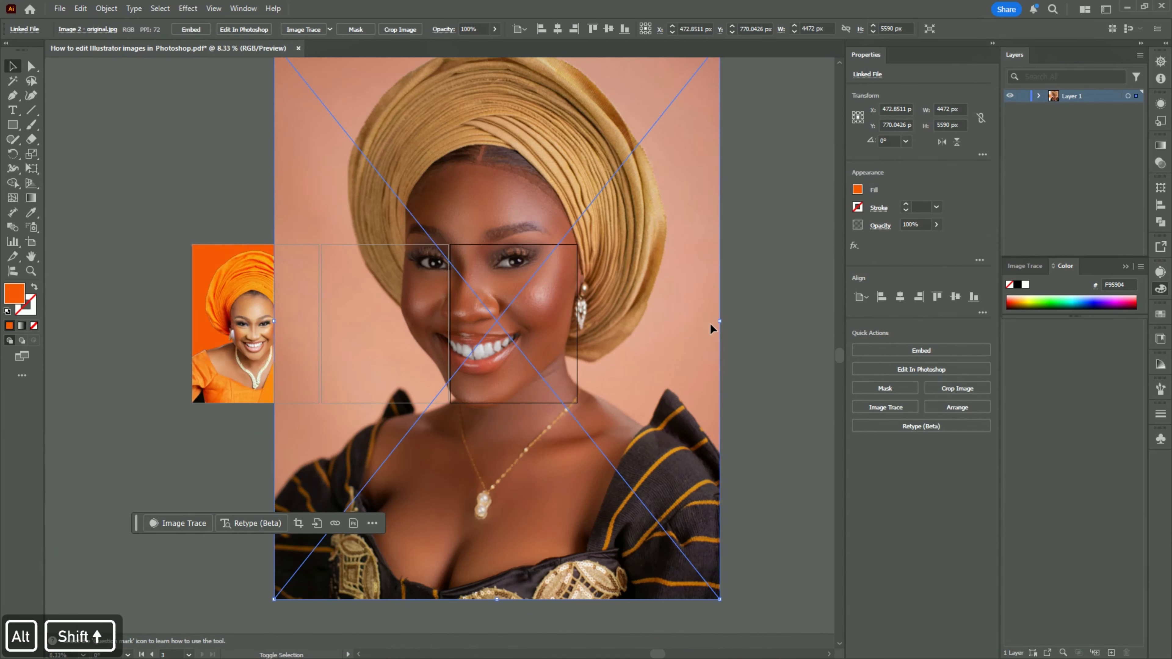
Scale the placed portrait proportionally to about 1274.55 × 1593.19 px and center it so it fills the third artboard
left_click_drag(720, 321, 557, 343)
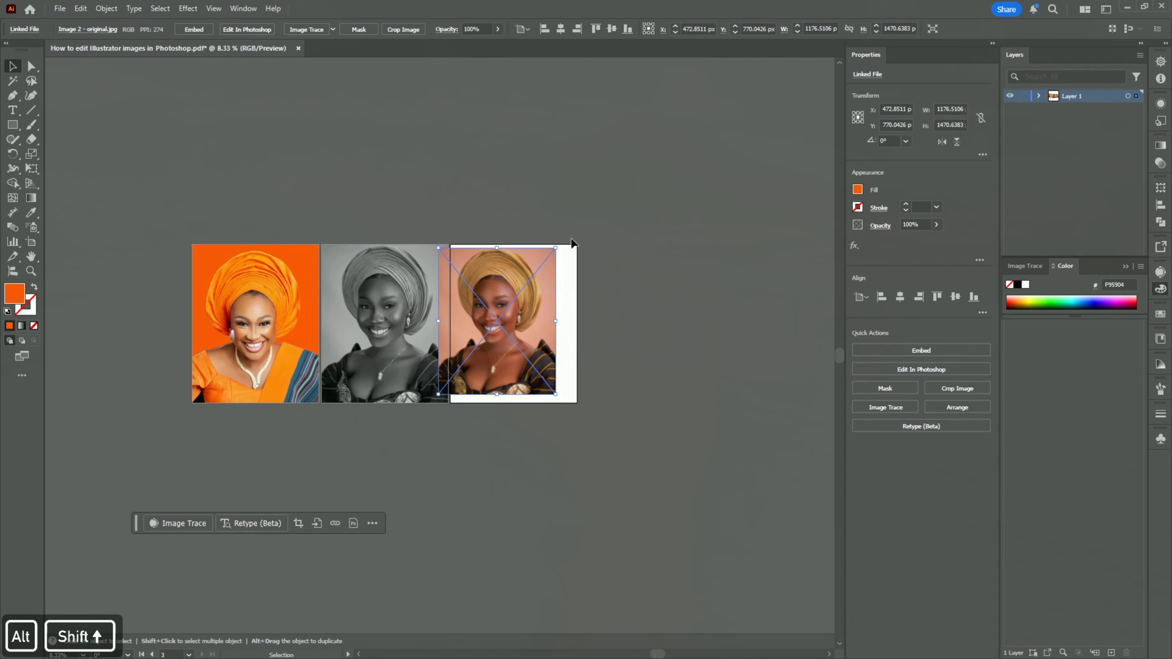
scroll(576, 239, "up", 1)
left_click(561, 28)
left_click(611, 28)
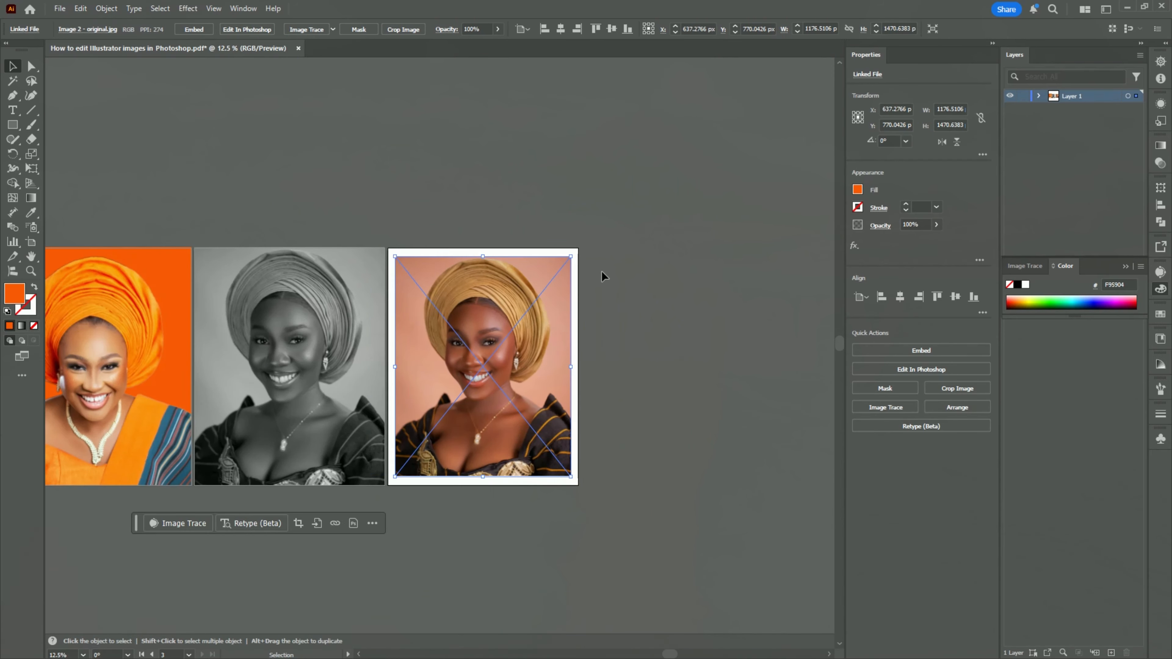
scroll(580, 419, "up", 1)
left_click_drag(561, 312, 579, 324)
left_click(604, 298)
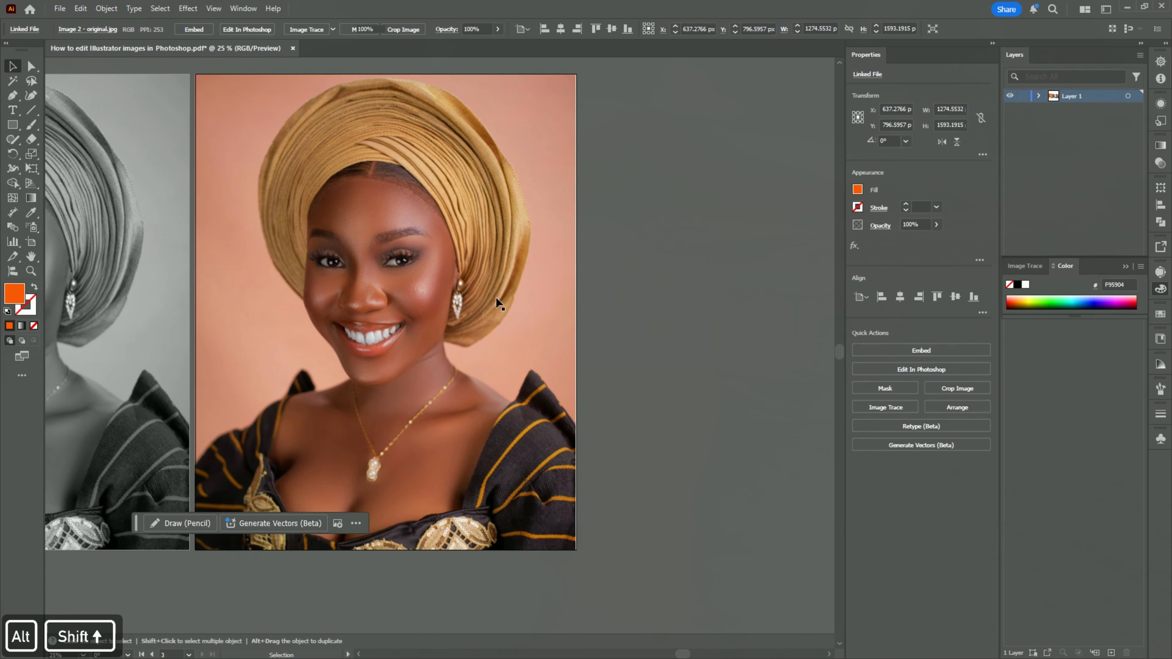
left_click(474, 186)
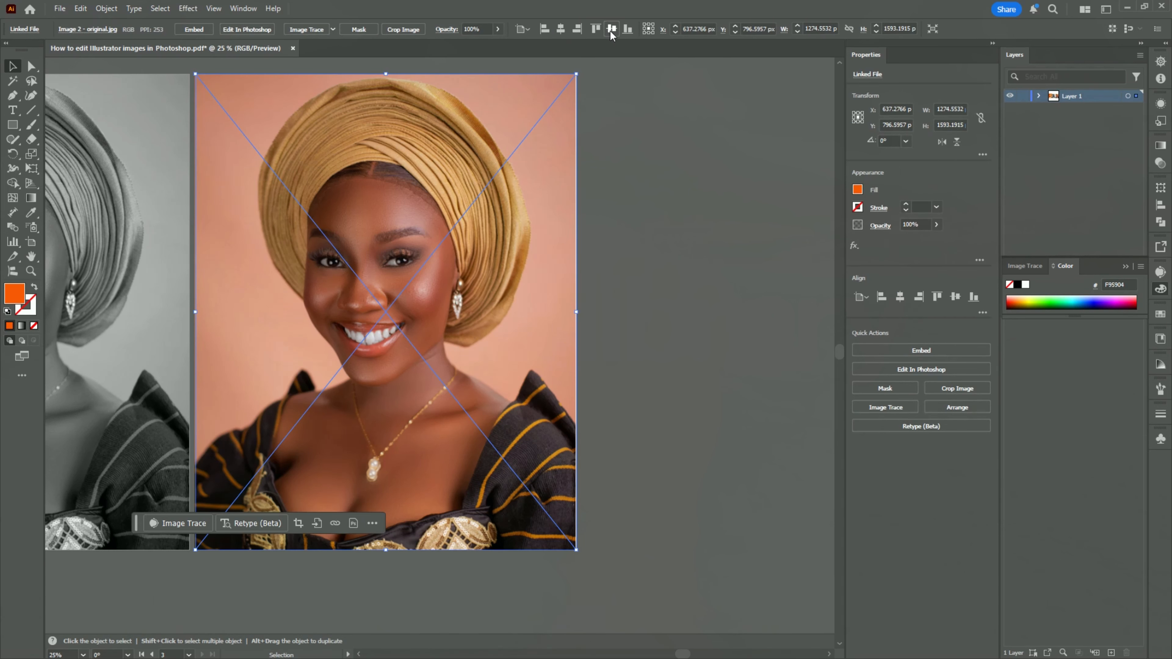
left_click(658, 142)
key("space")
left_click_drag(659, 142, 835, 162)
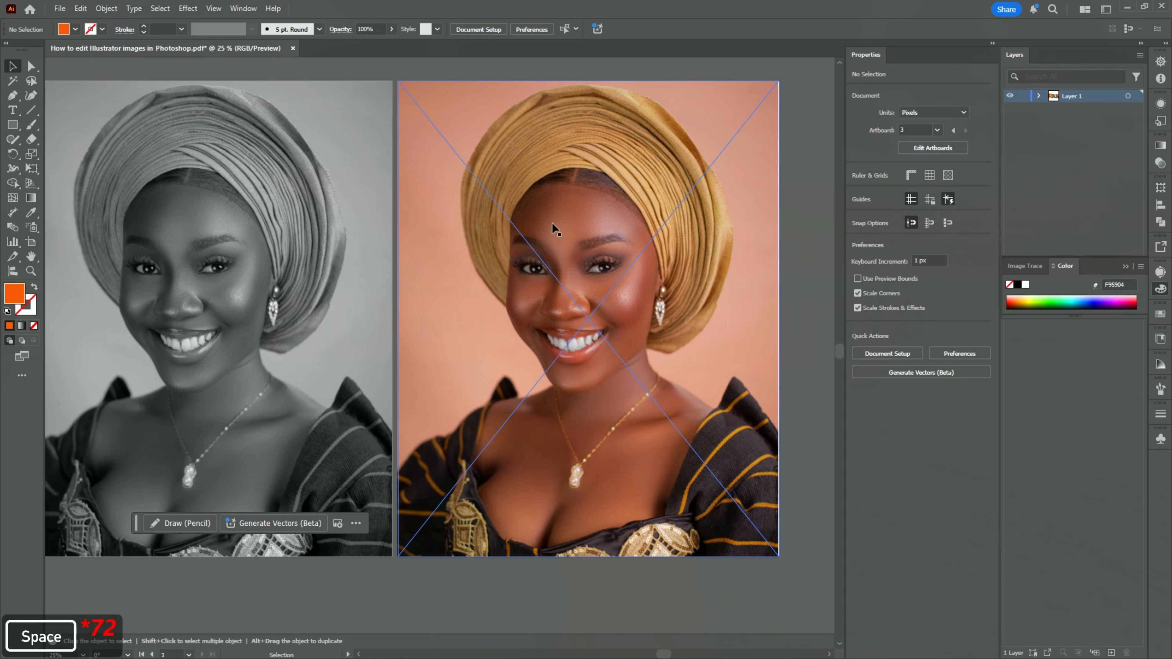
Change the Document Color Mode to CMYK Color
left_click(705, 167)
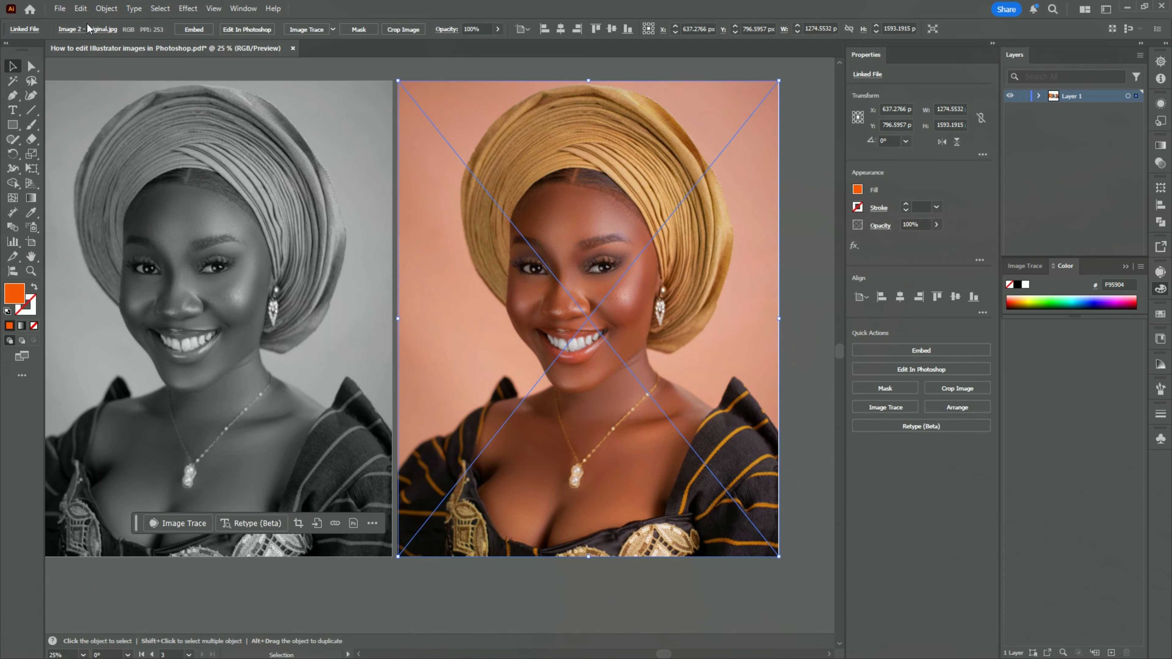
left_click(58, 10)
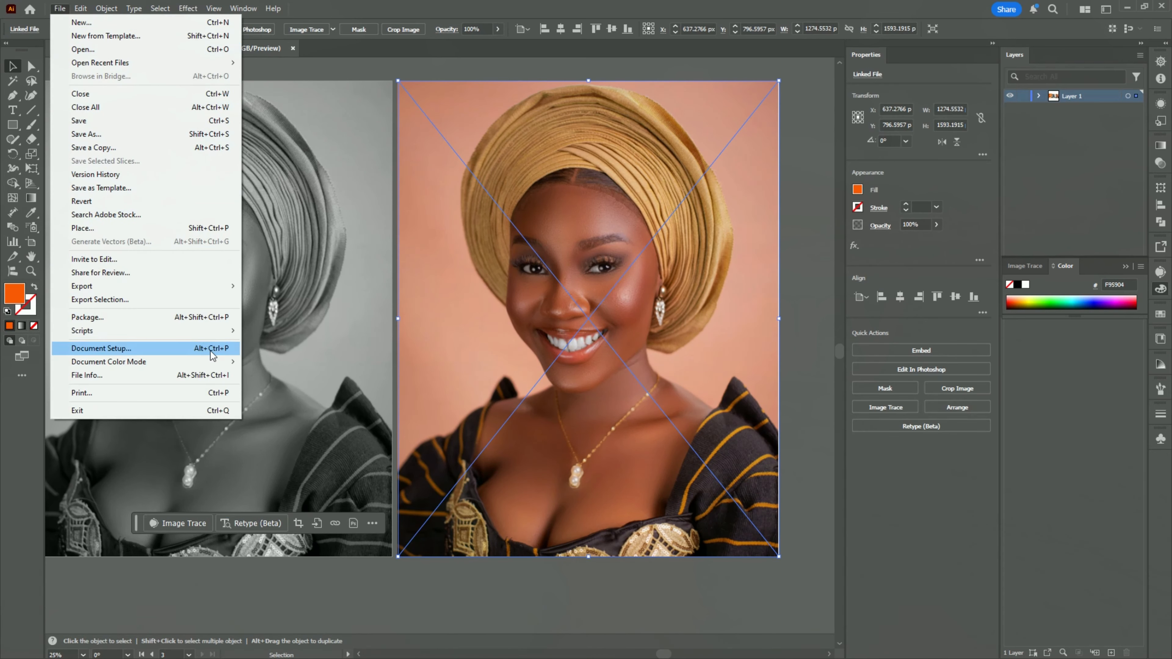
mouse_move(229, 362)
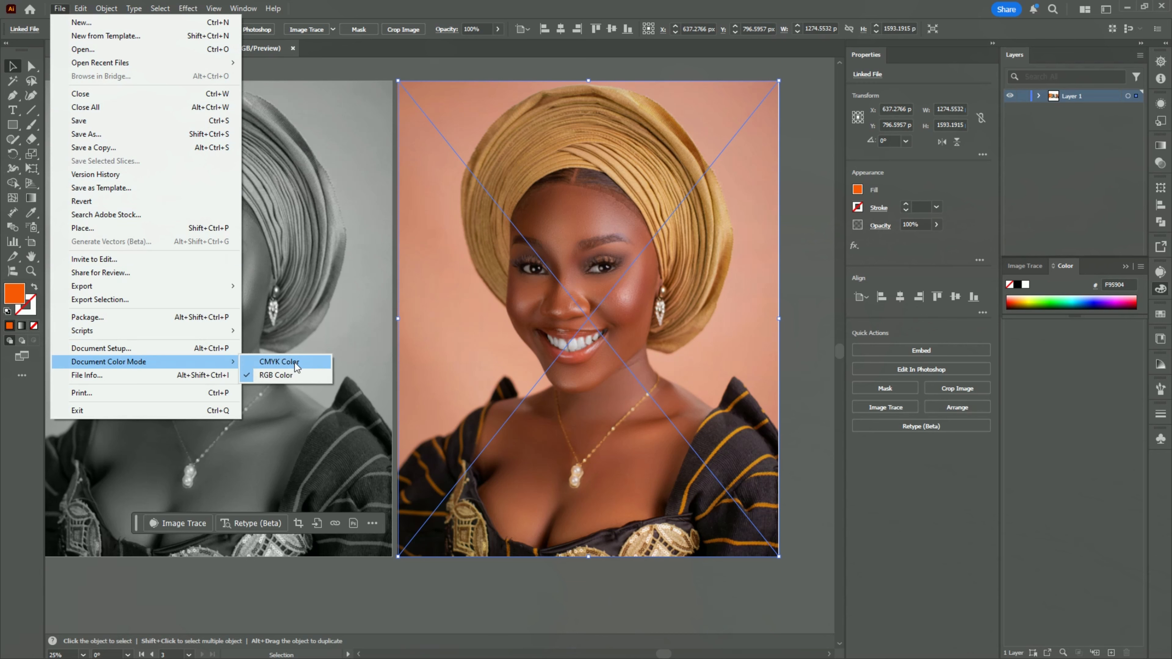
left_click(278, 362)
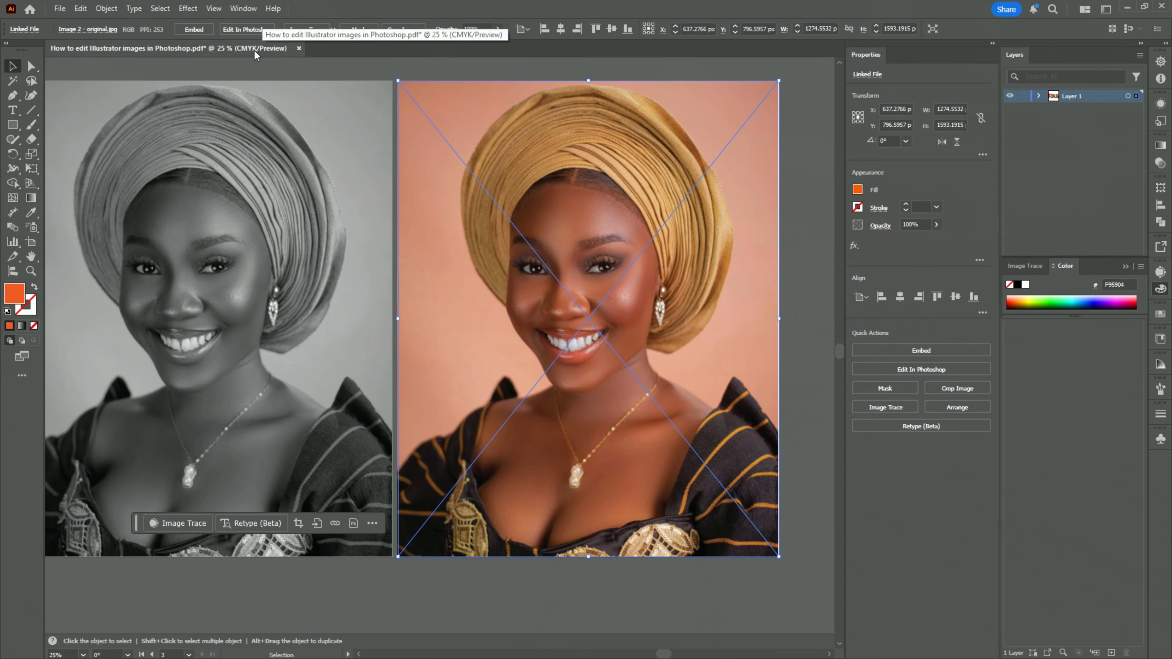
Select the color portrait on the third artboard and embed it in the CMYK document
left_click_drag(573, 131, 496, 134)
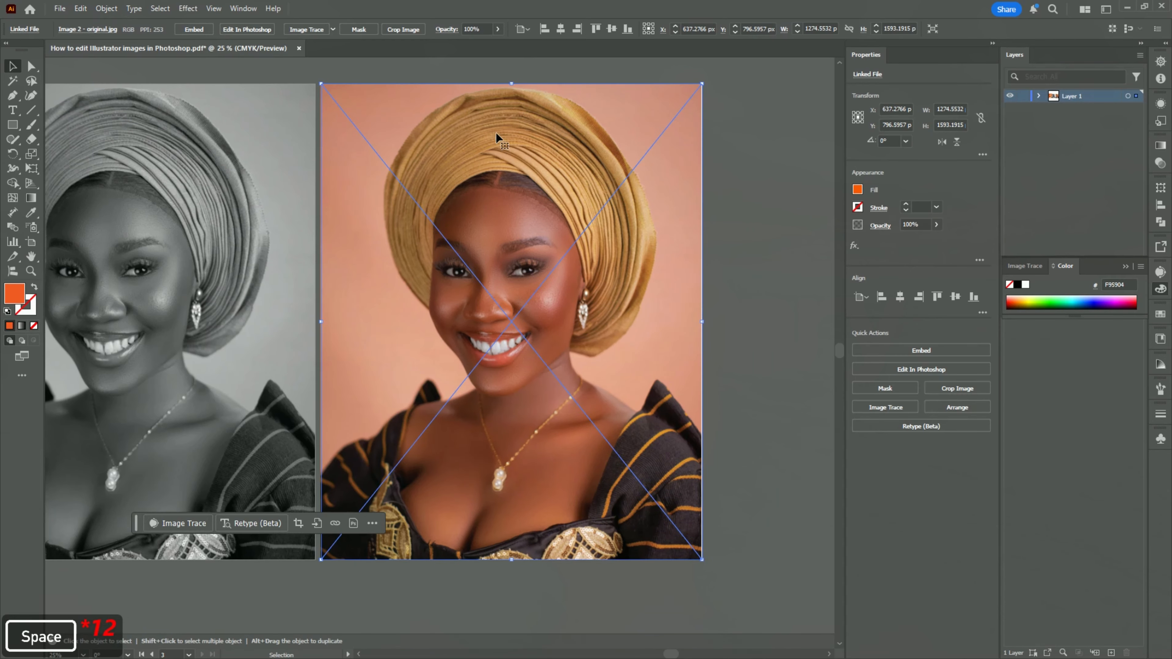
left_click(714, 166)
left_click(514, 189)
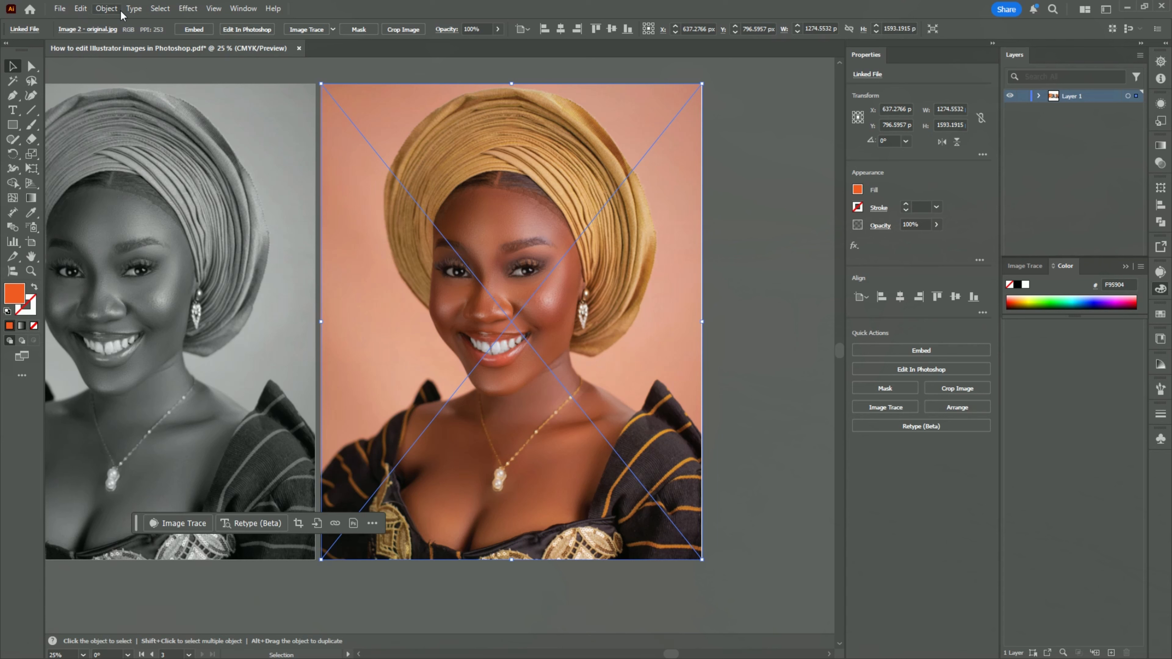
left_click(103, 31)
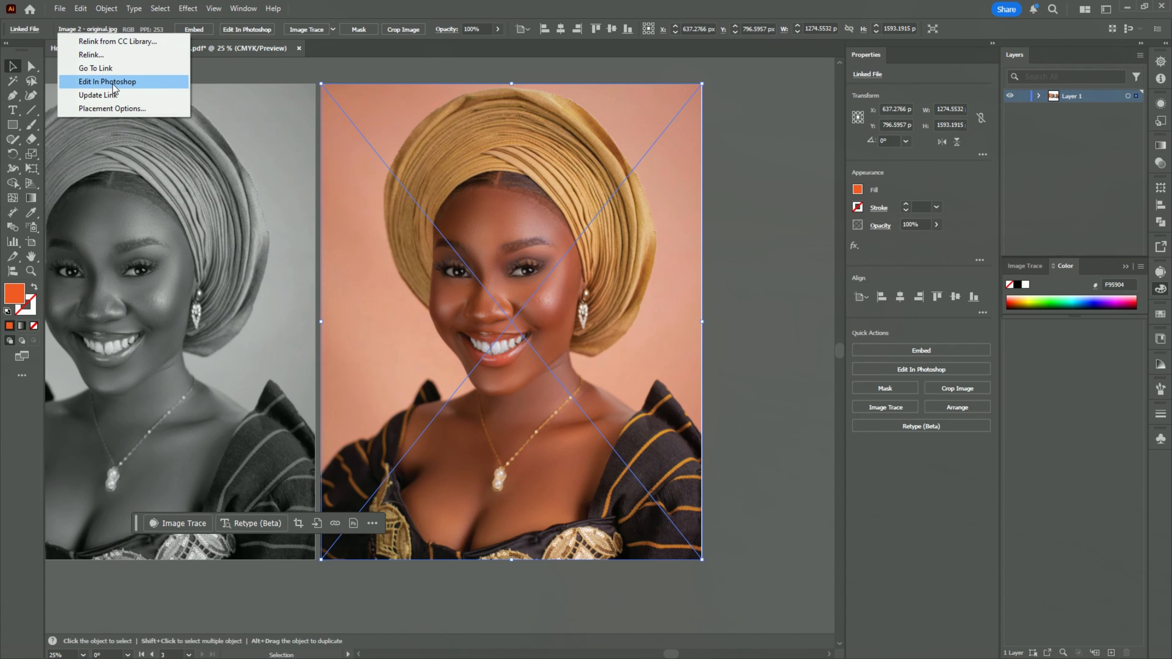
left_click(222, 73)
left_click(333, 101)
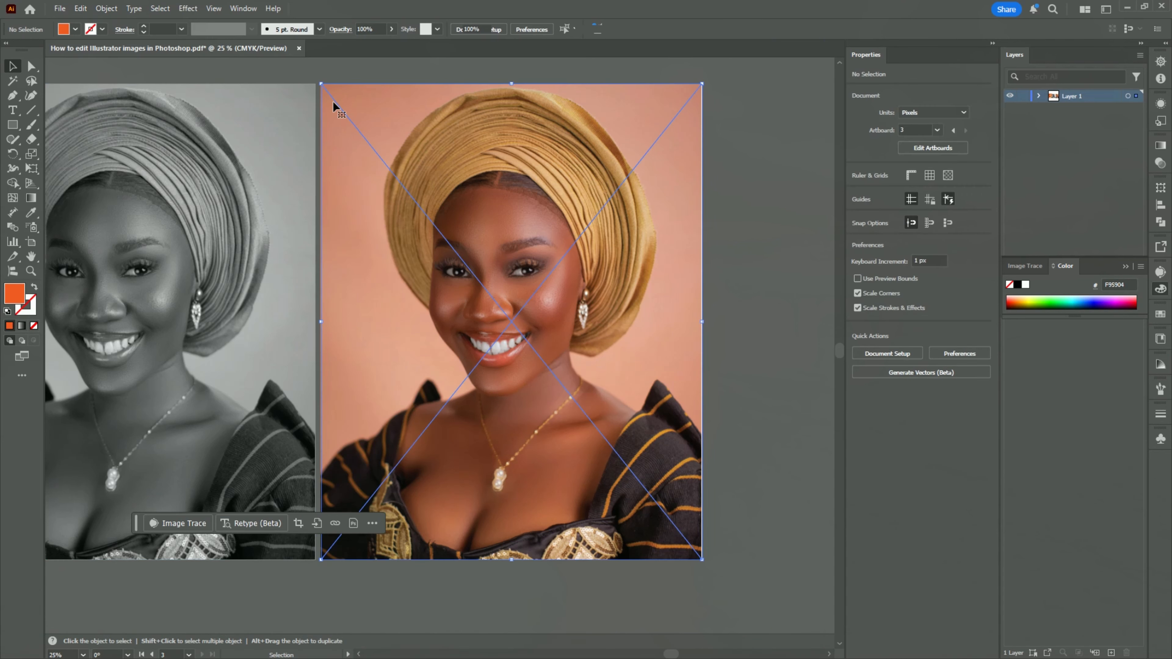
left_click(193, 30)
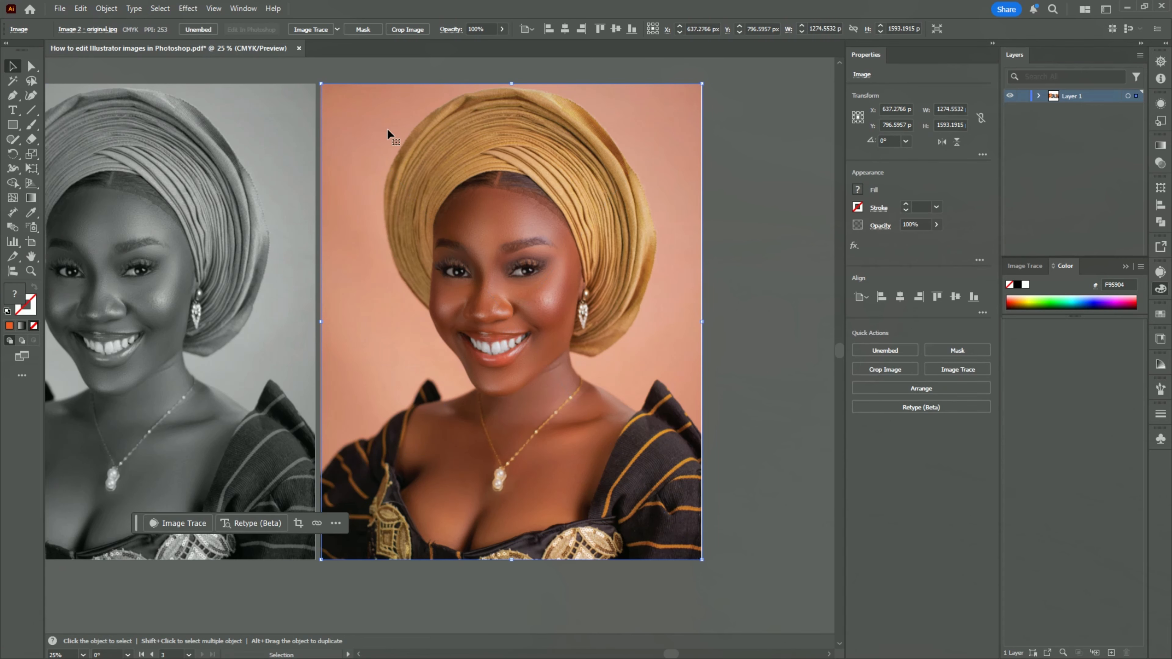
Unembed the color portrait to a Photoshop file named "Illusrator PSD 3" in the project folder
left_click(197, 29)
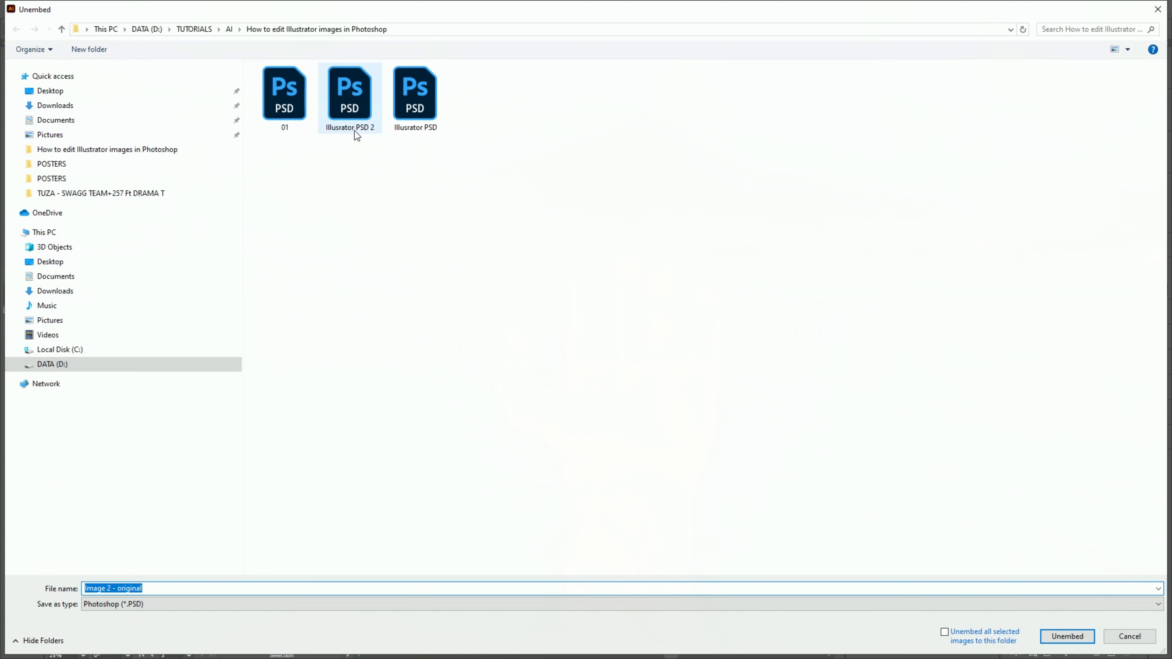
left_click(346, 90)
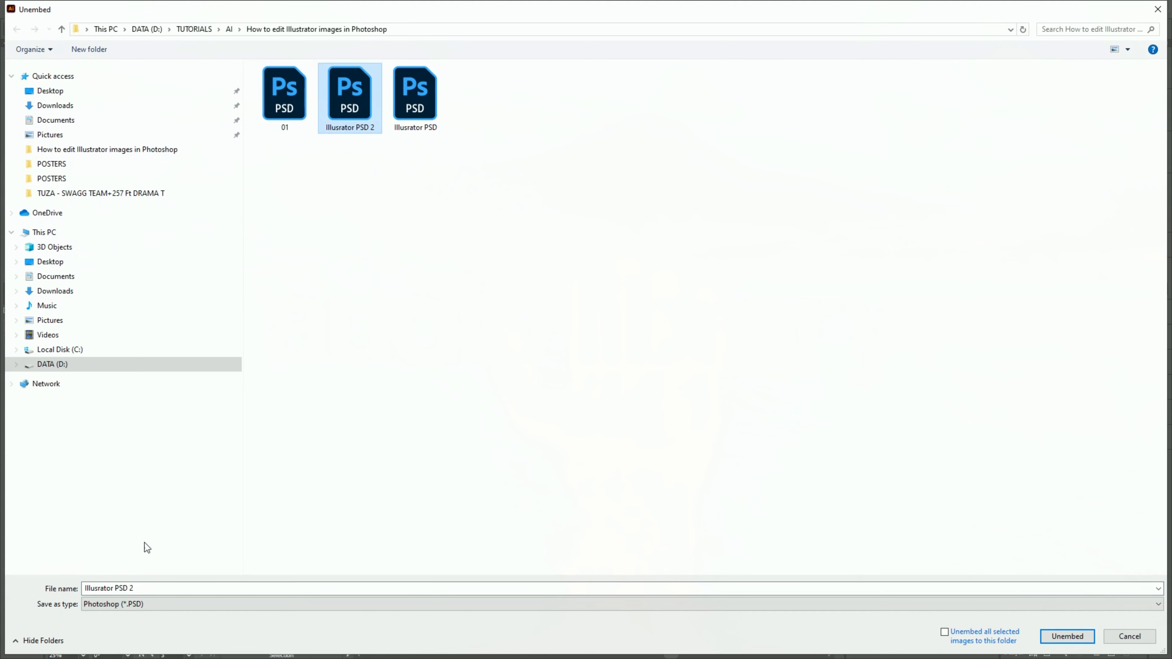
left_click(144, 588)
left_click(146, 588)
key("BackSpace")
type("3")
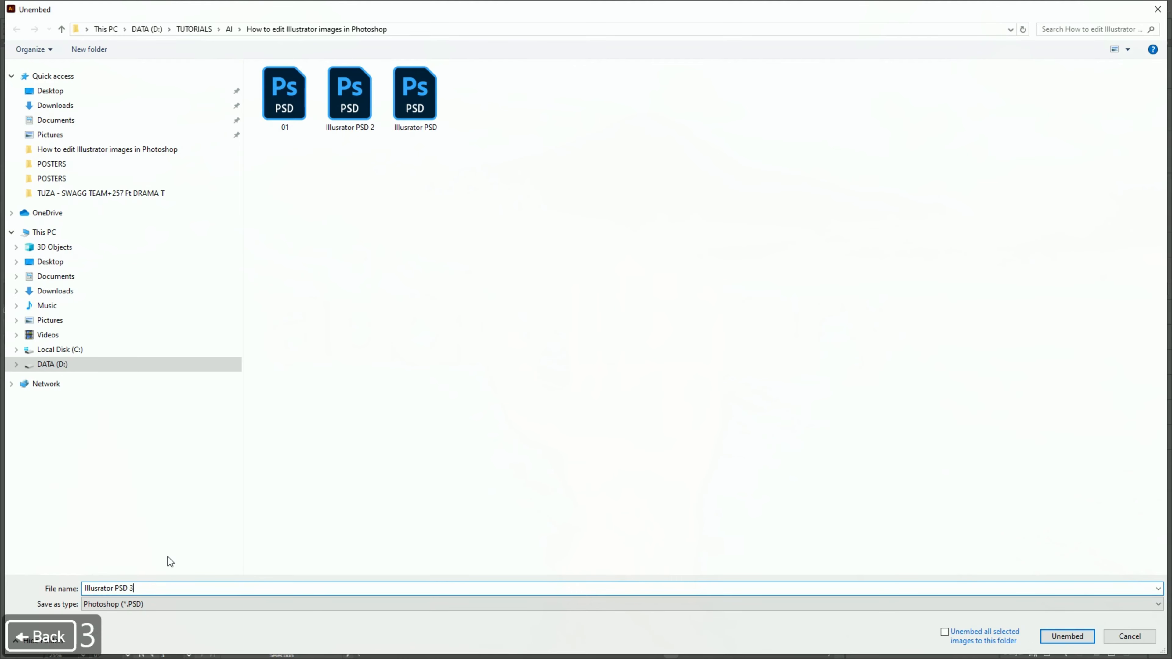
key("Return")
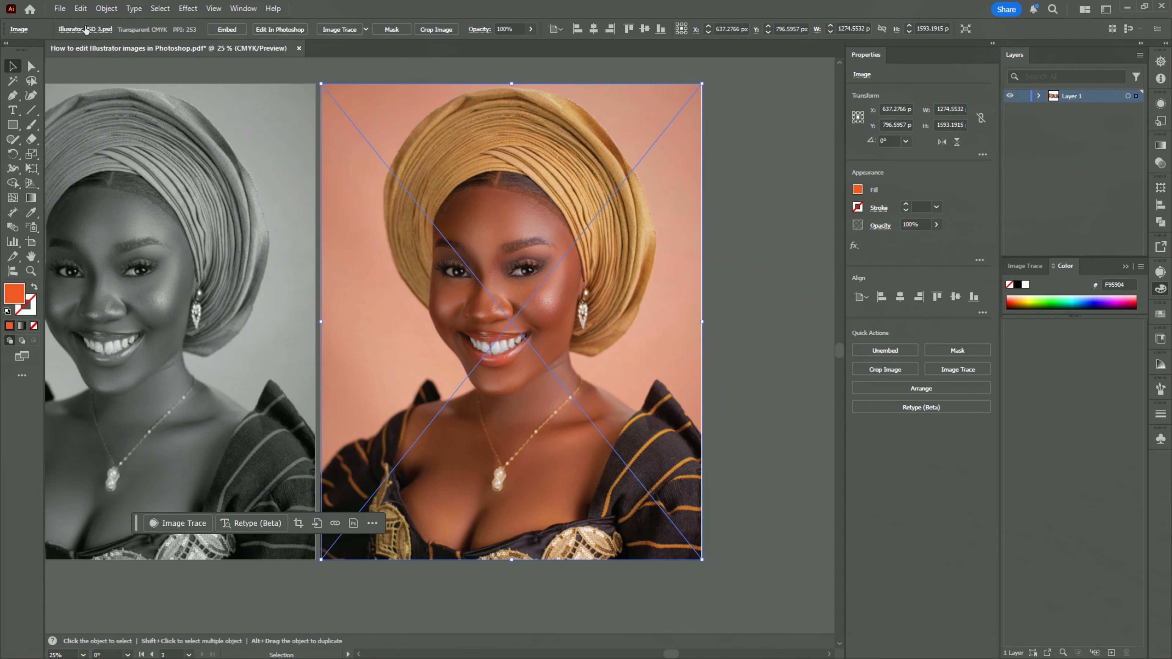
Open the linked "Illusrator PSD 3.psd" in Photoshop and review which image adjustments are available for it
left_click(85, 29)
left_click(102, 81)
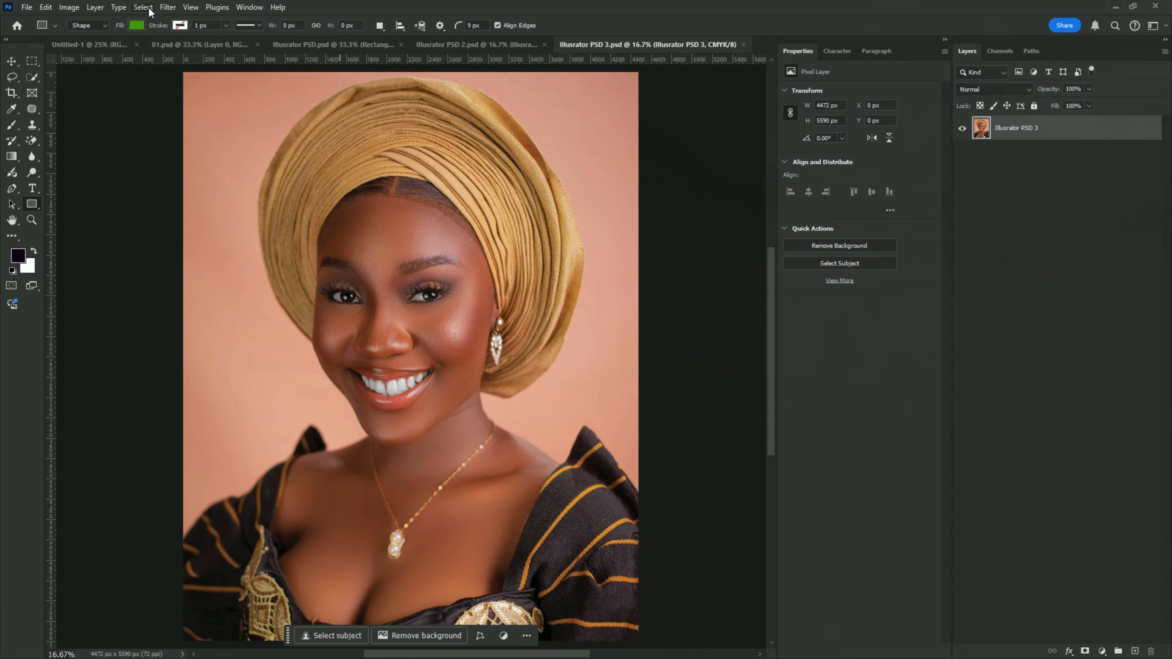
left_click(139, 6)
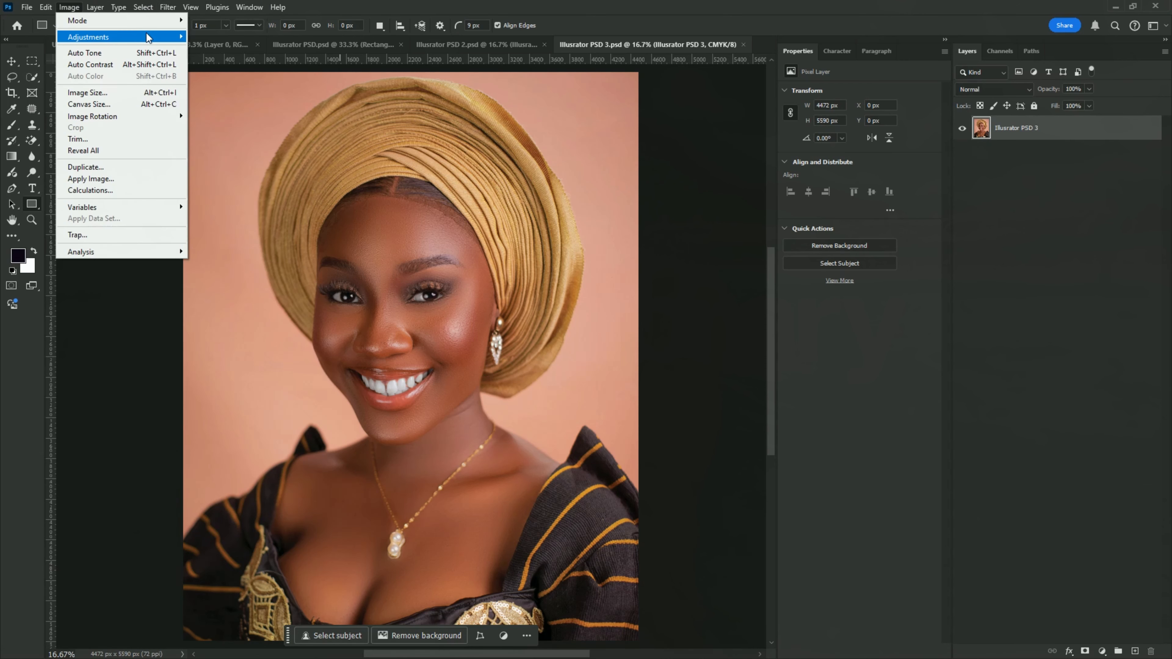
mouse_move(146, 32)
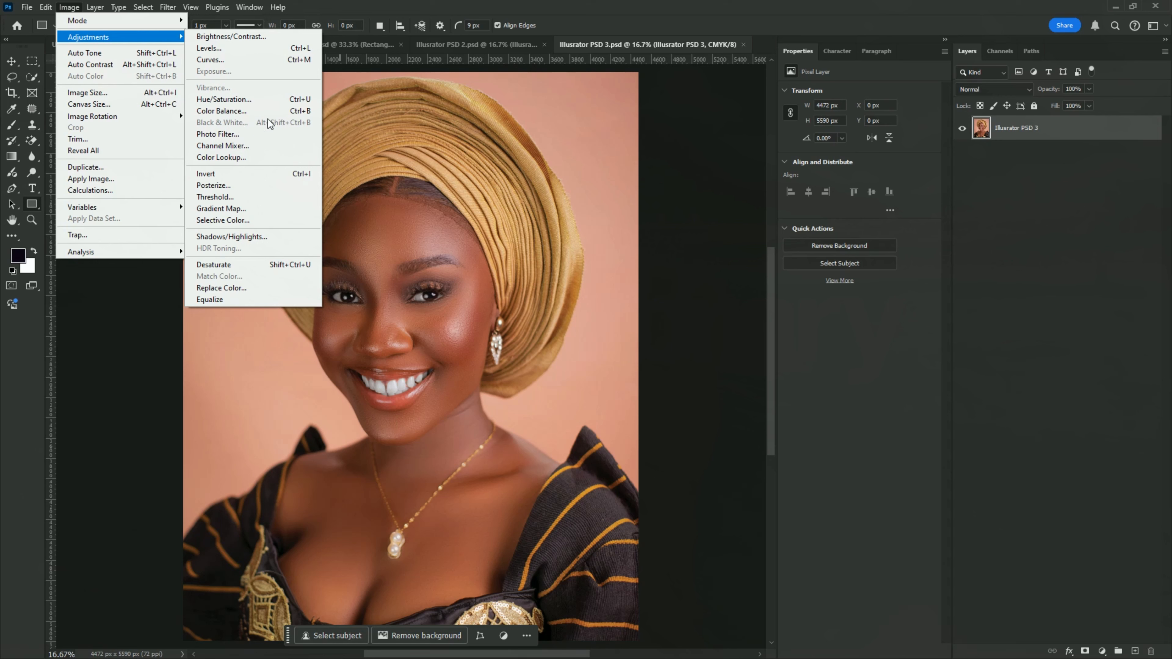
left_click(735, 3)
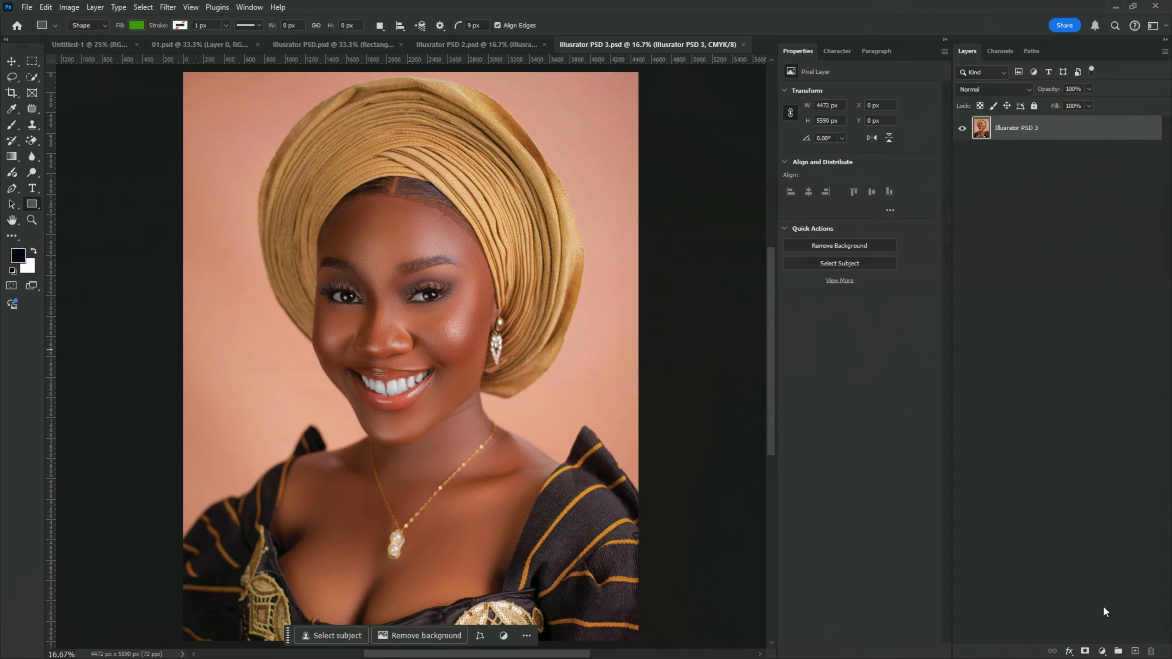
Add a Hue/Saturation adjustment layer above the CMYK portrait and set its Saturation to -100
left_click(1104, 652)
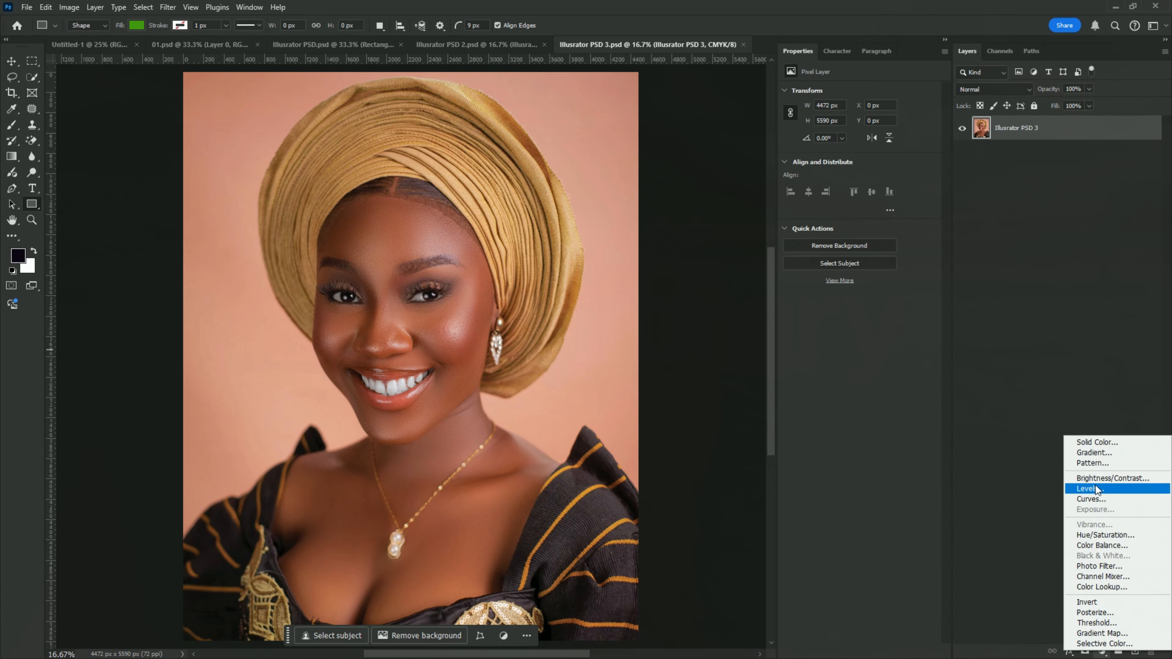
left_click(1098, 534)
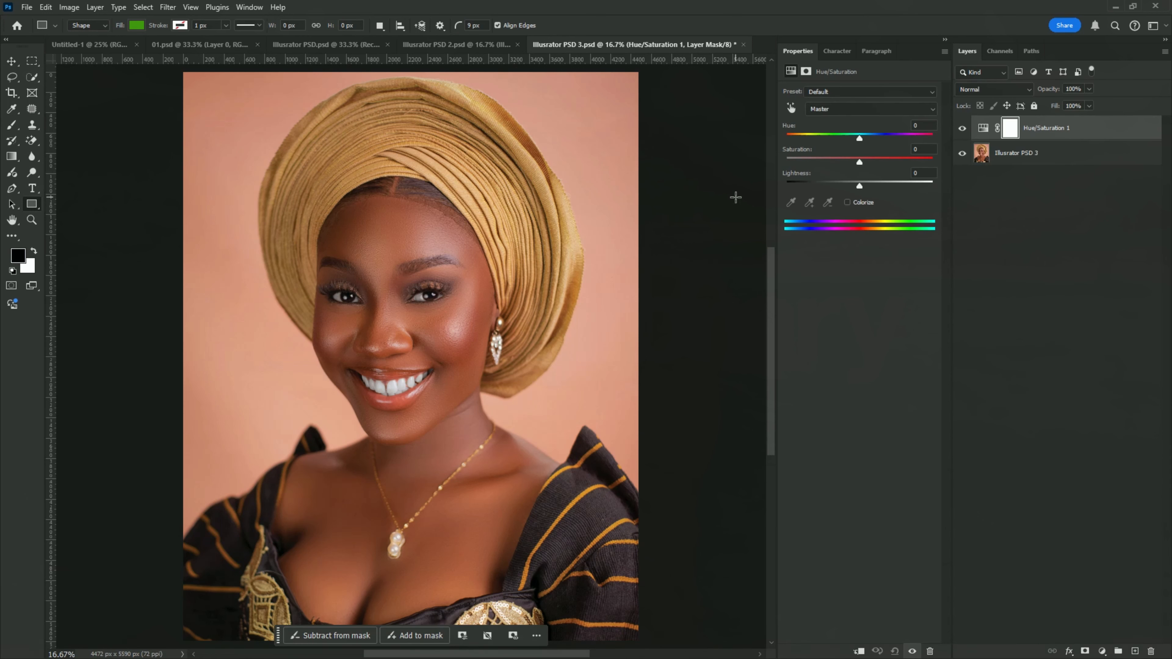
left_click_drag(860, 161, 758, 163)
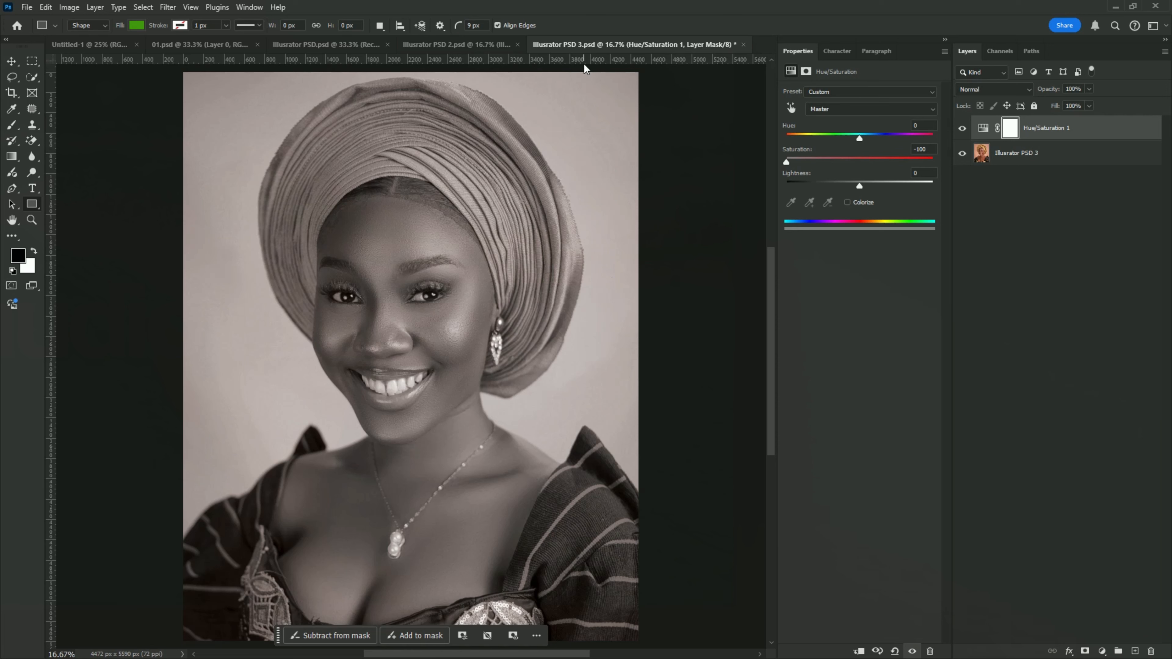
Compare the desaturated CMYK portrait with the black-and-white RGB version in "Illusrator PSD 2.psd"
left_click(454, 44)
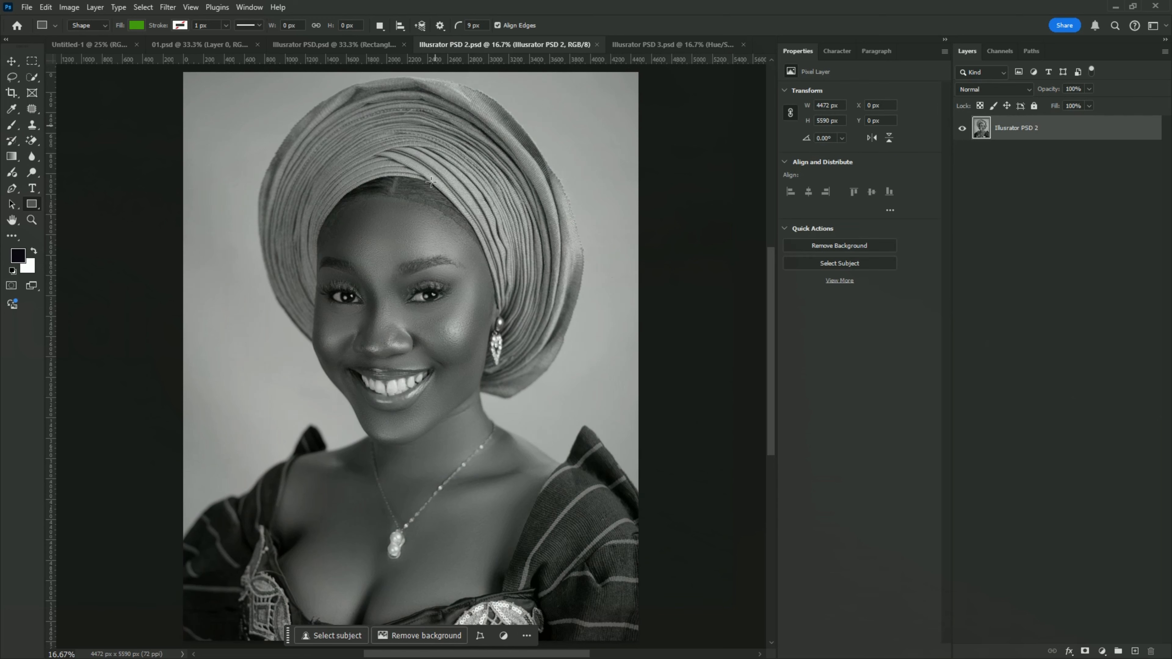
left_click(659, 41)
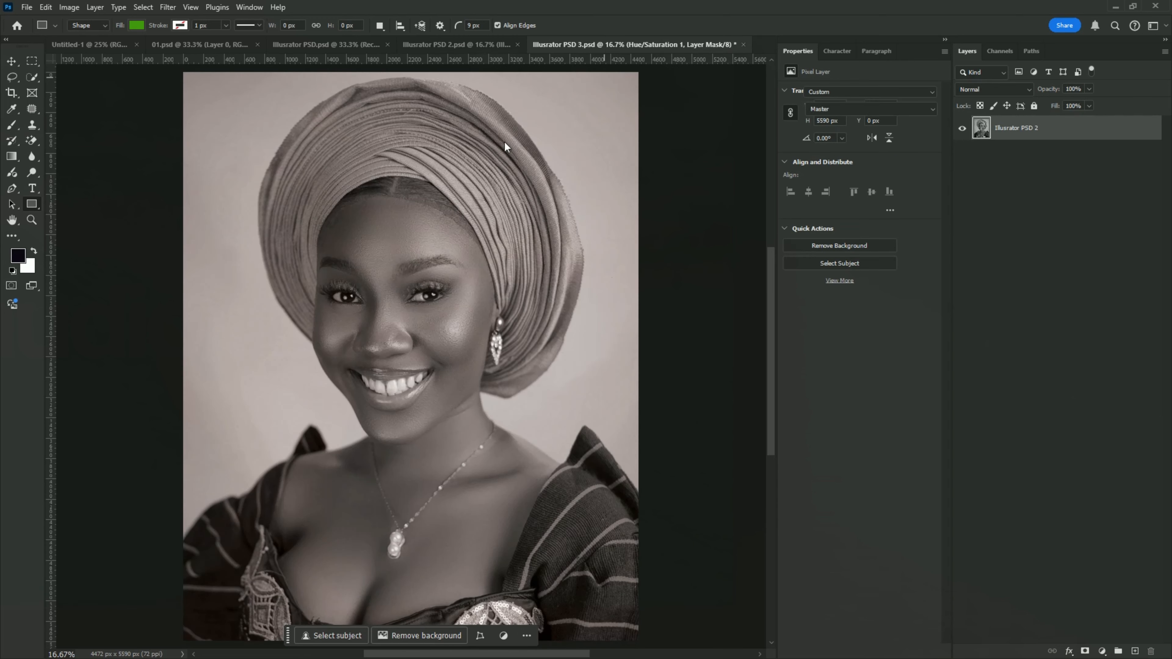
left_click(468, 42)
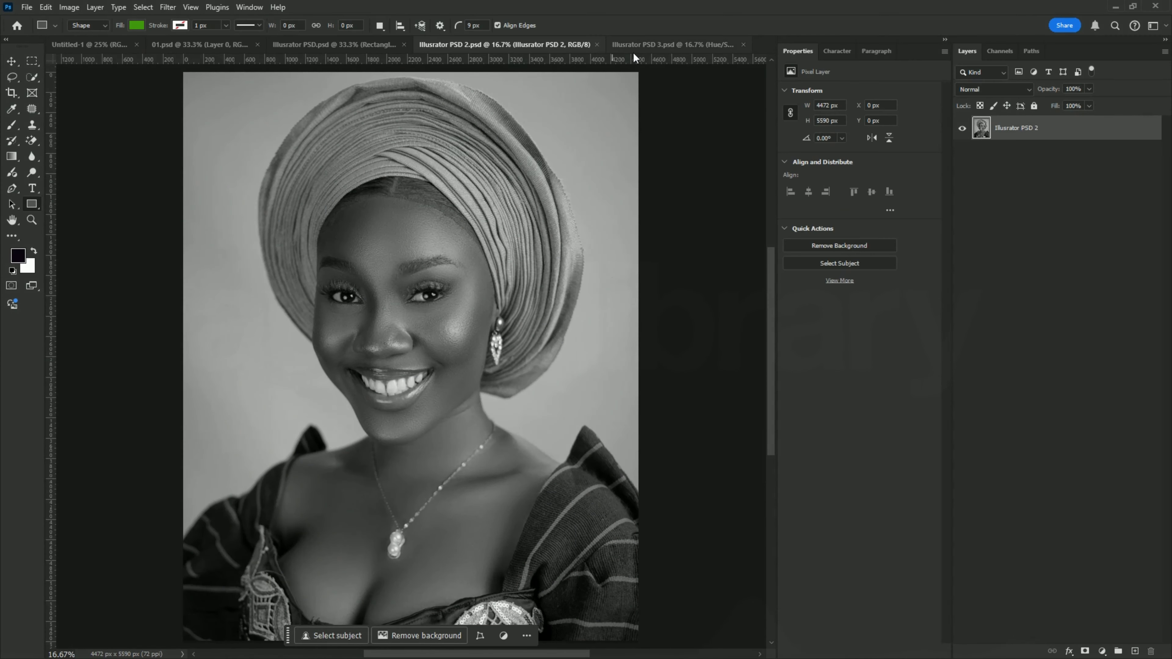
left_click(635, 46)
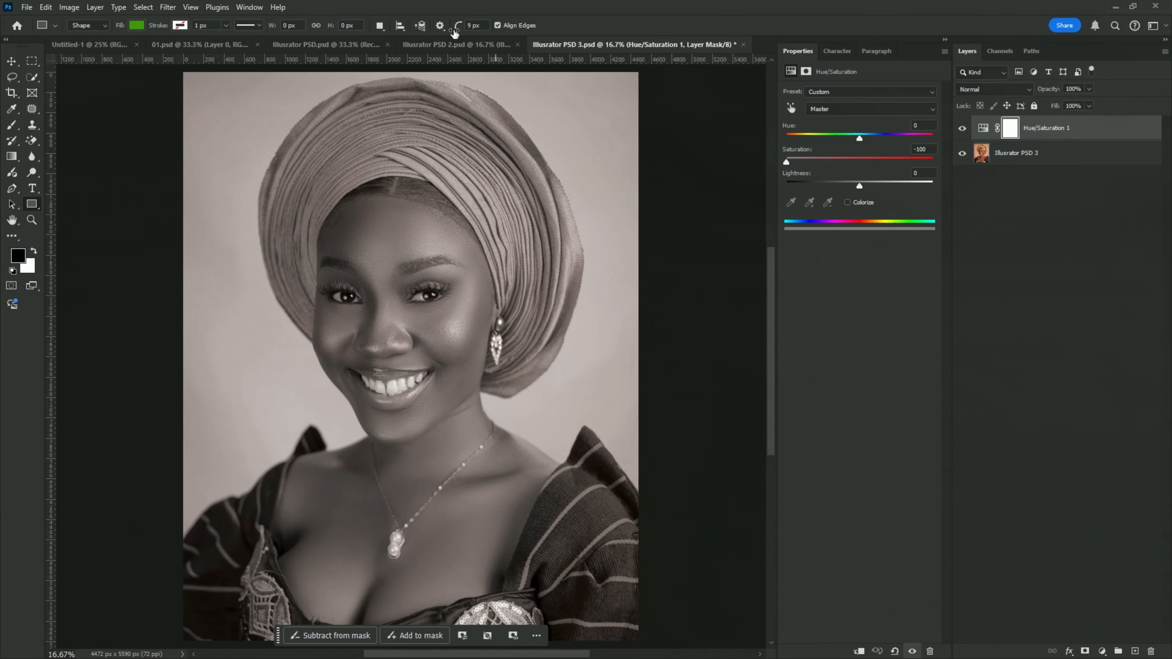
In "Illusrator PSD 2.psd", undo the black-and-white conversion and add a Hue/Saturation adjustment layer with Saturation -100
left_click(456, 41)
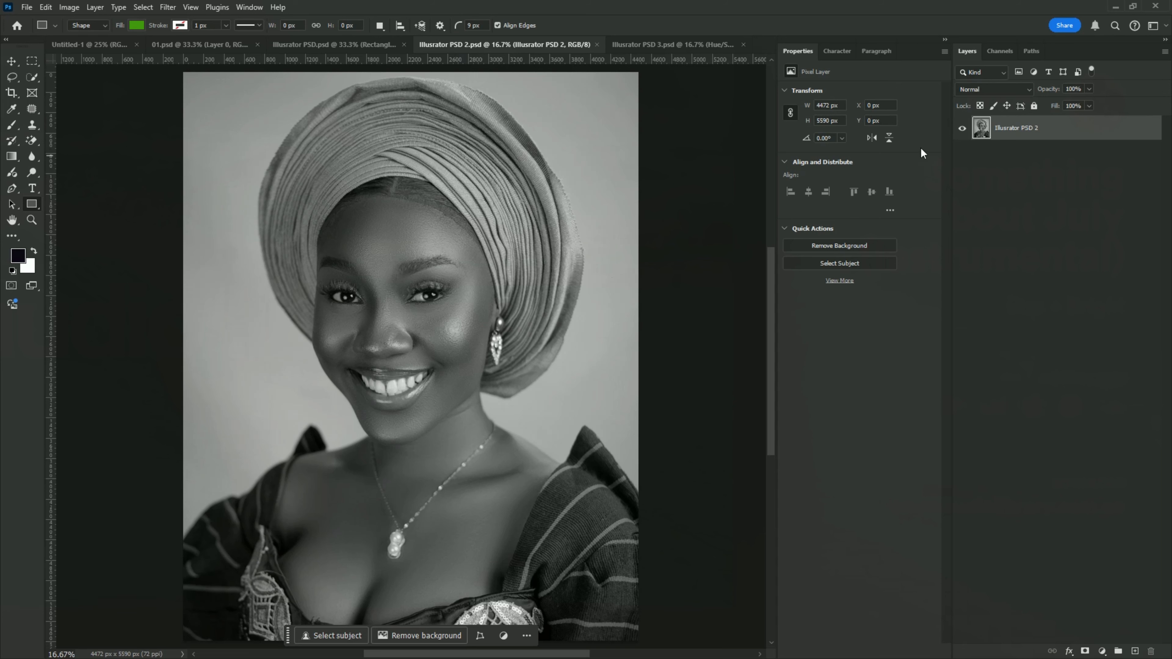
key("ctrl+z")
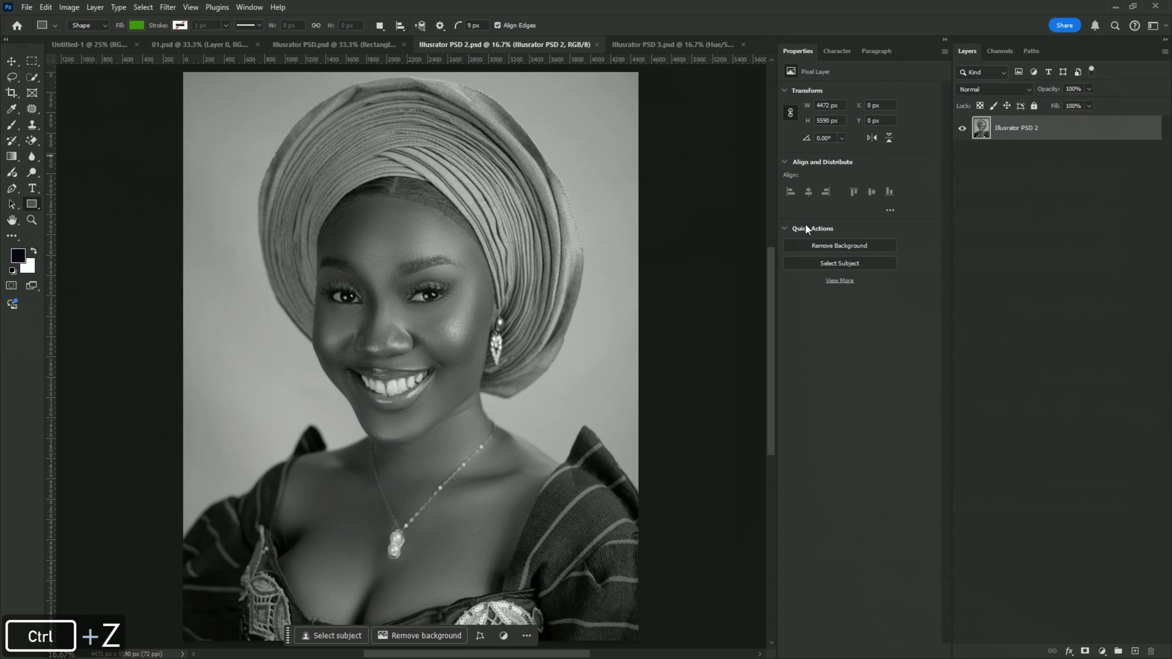
left_click(1103, 651)
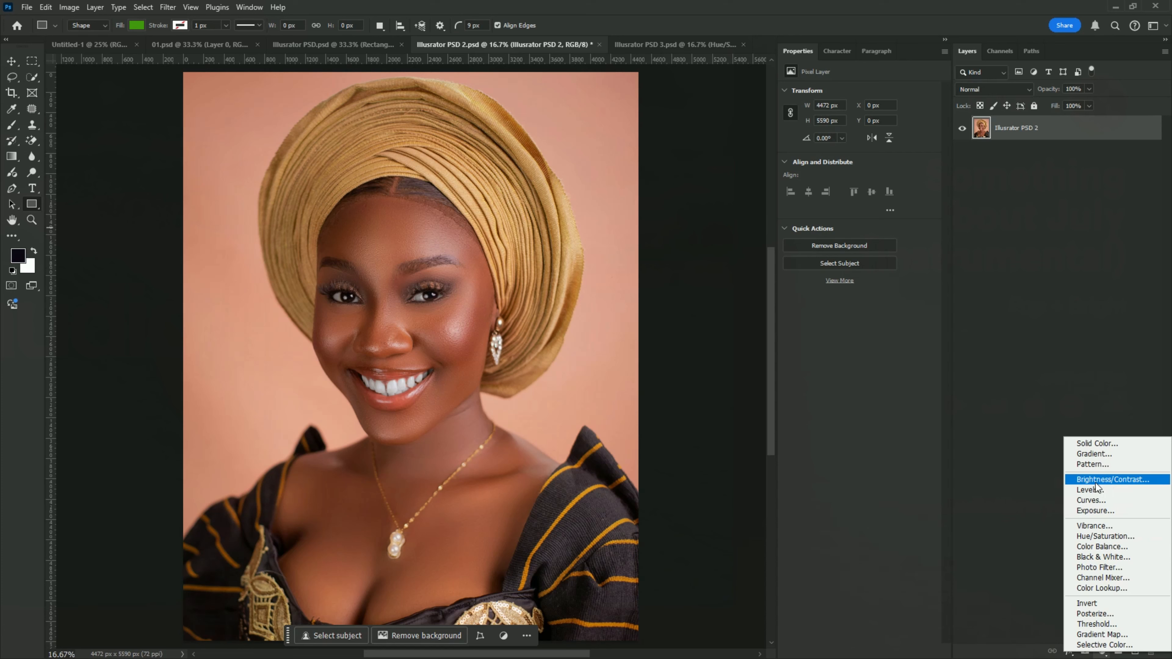
left_click(1099, 537)
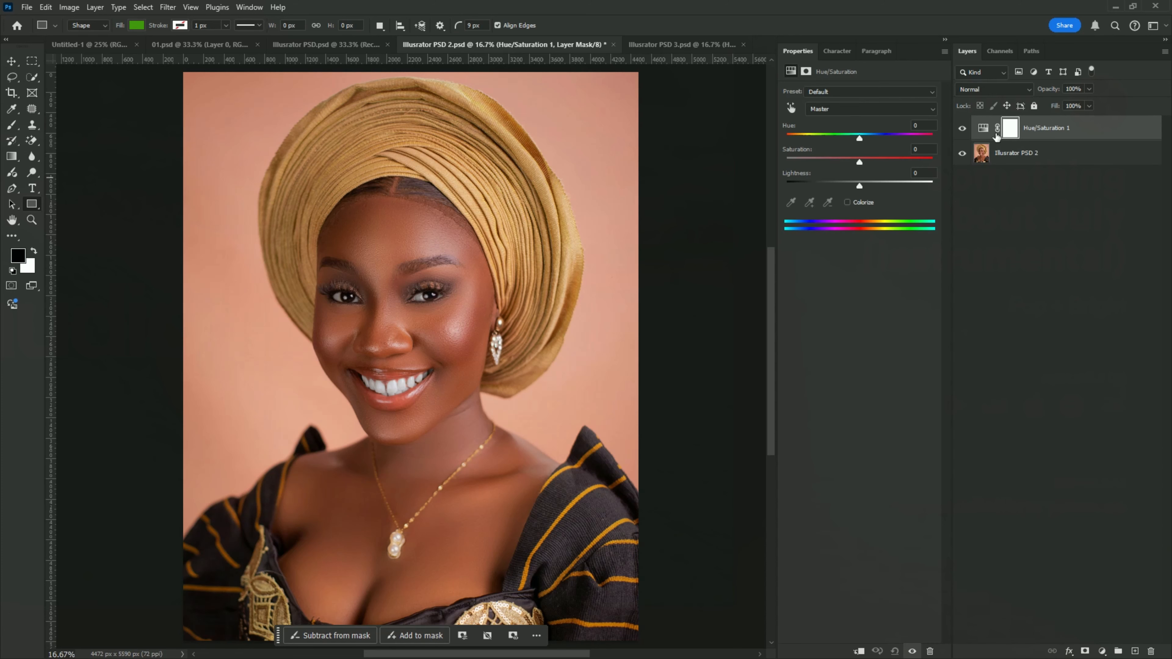
left_click_drag(857, 161, 769, 166)
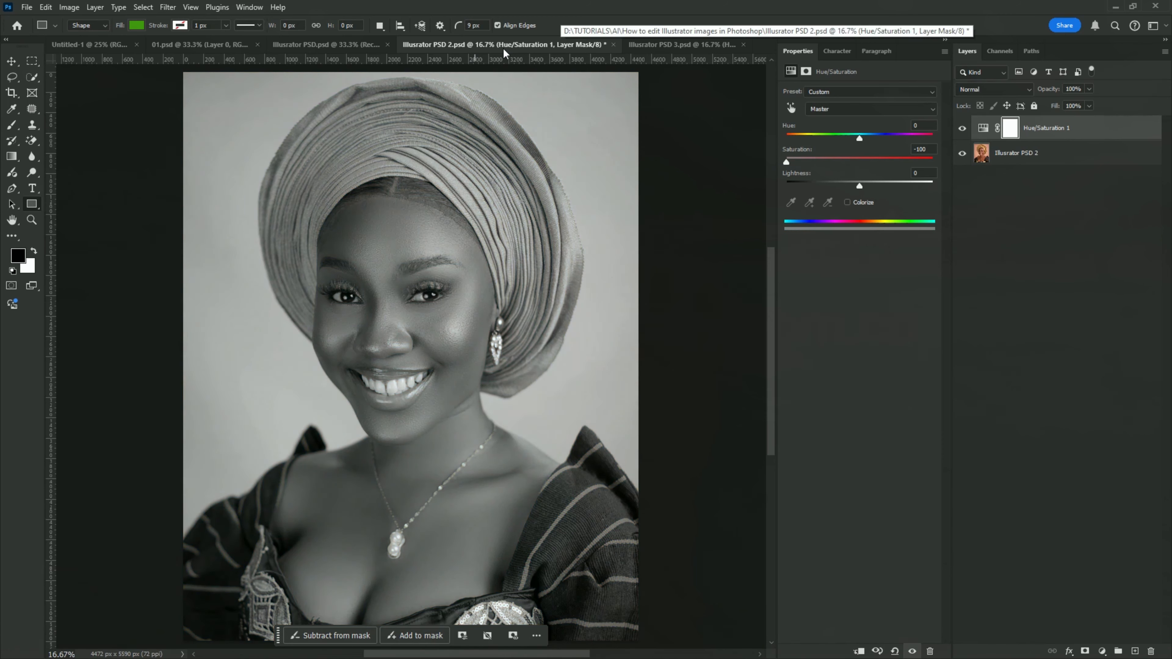
Return to "Illusrator PSD 3.psd" and save its desaturated version
left_click(674, 46)
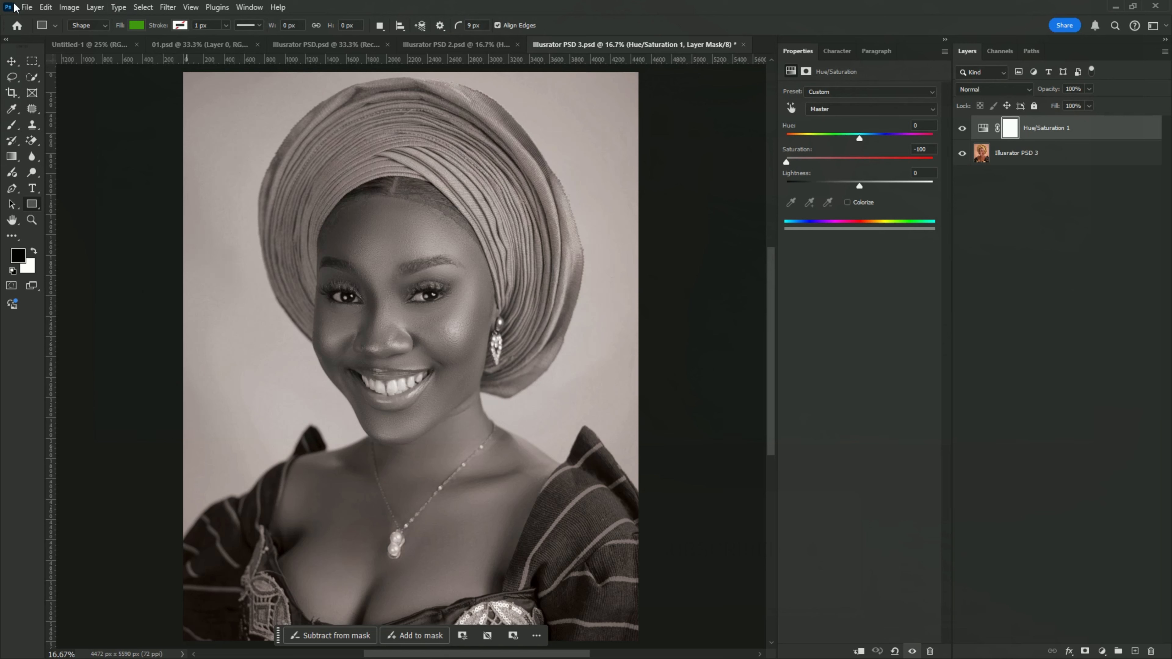
left_click(26, 7)
left_click(46, 141)
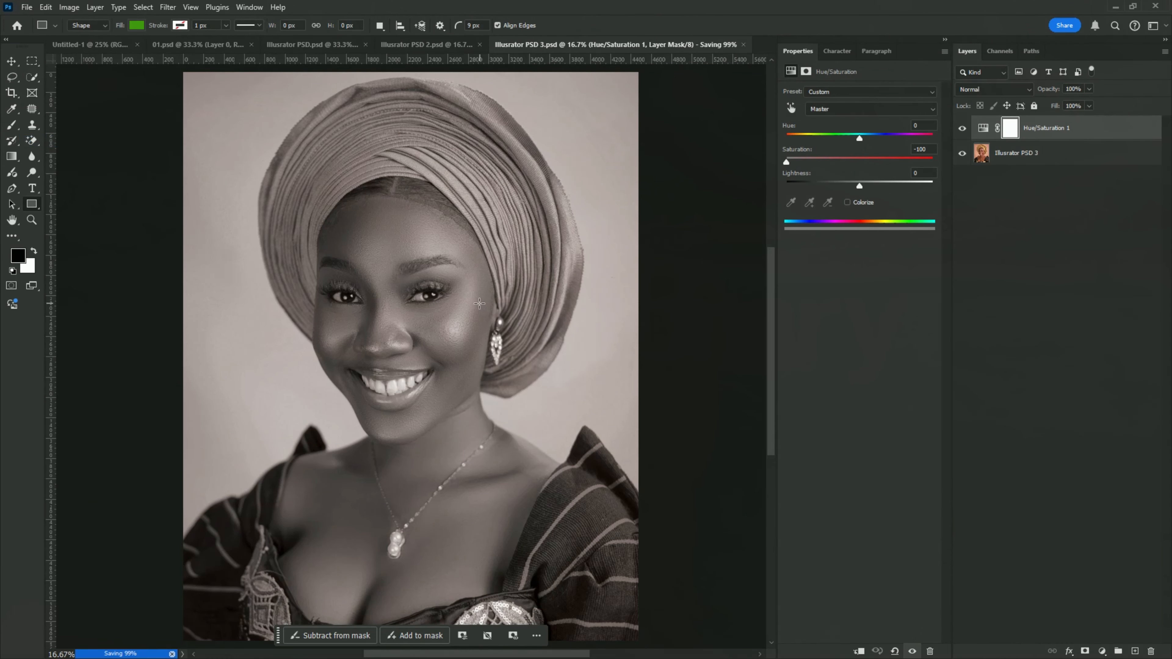
Switch back to Illustrator, update the modified linked portrait, and deselect it
left_click(353, 657)
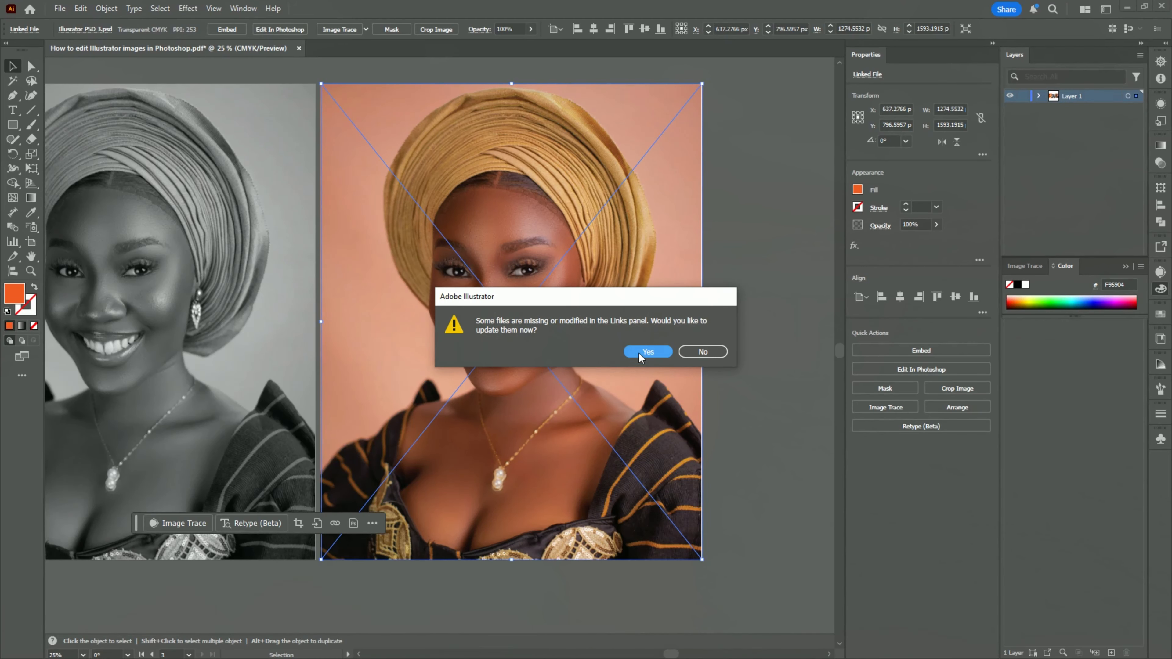
left_click(640, 352)
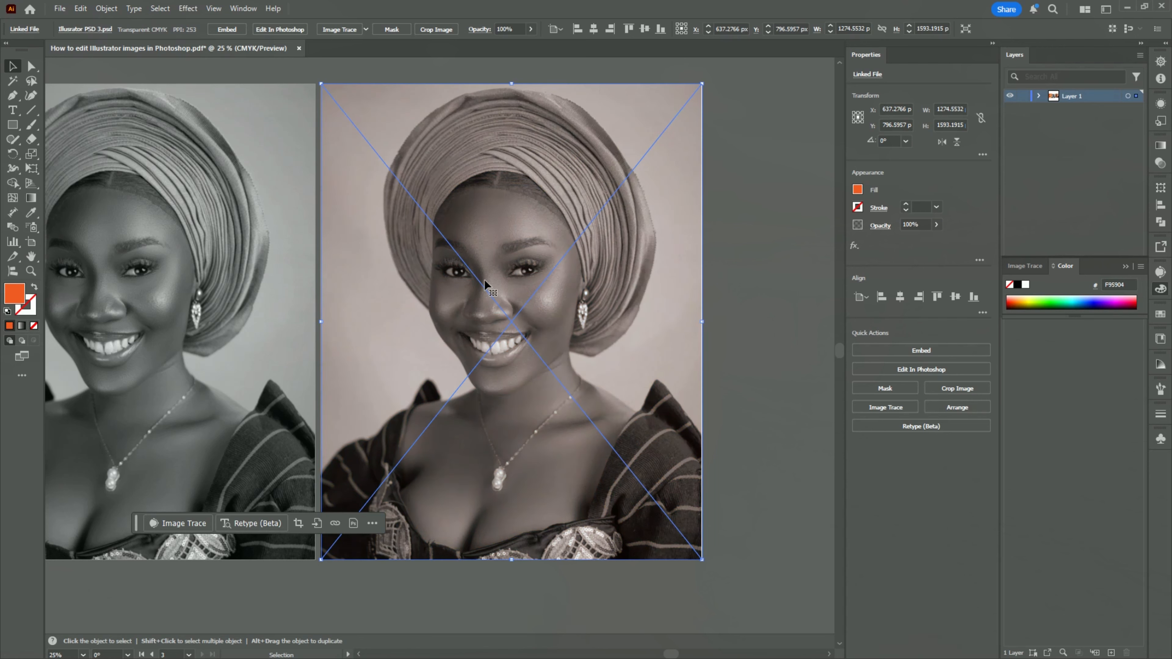
key("space")
left_click_drag(468, 202, 587, 210)
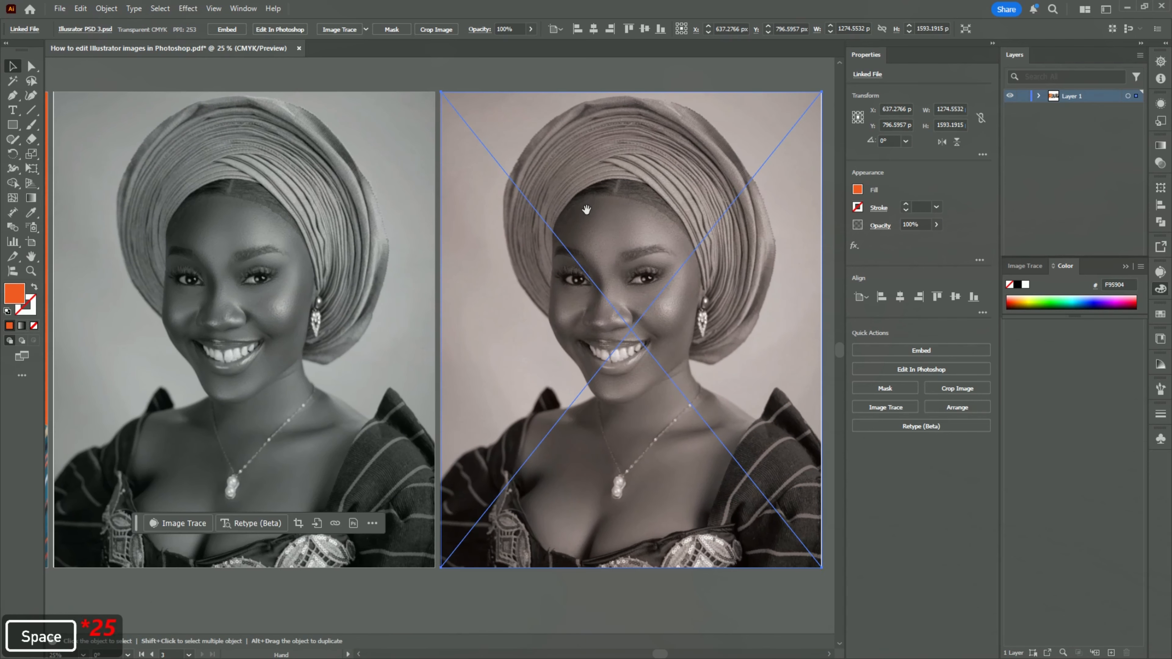
left_click(432, 70)
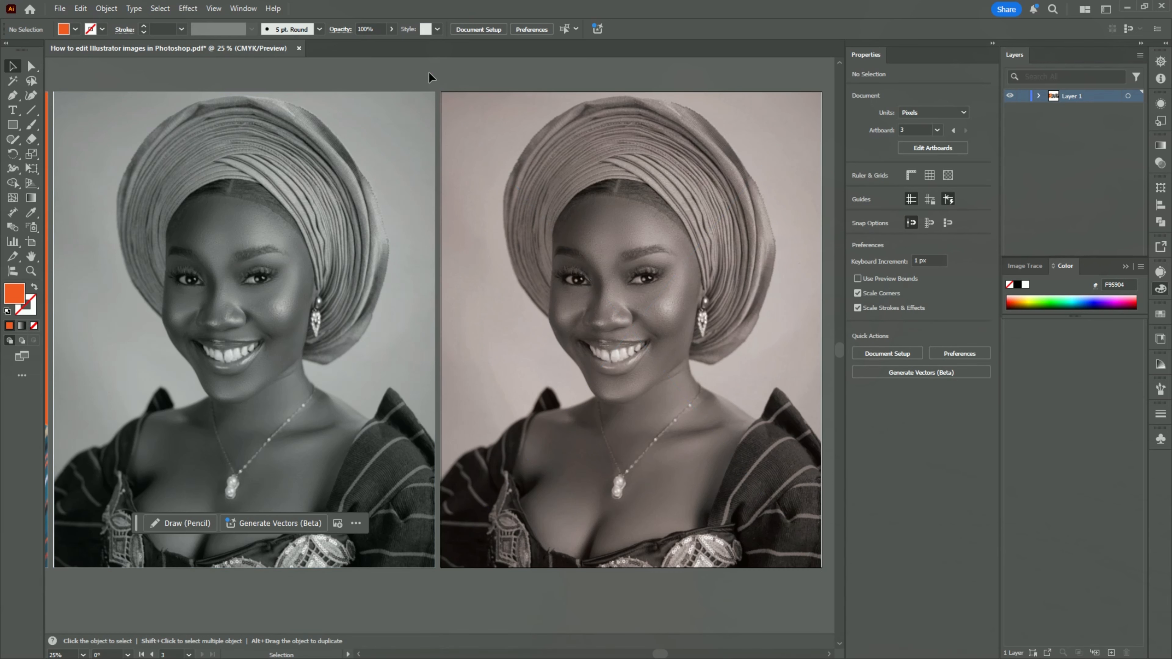
Change the Document Color Mode back to RGB Color
left_click_drag(497, 170, 388, 80)
left_click(60, 9)
mouse_move(115, 362)
left_click(274, 376)
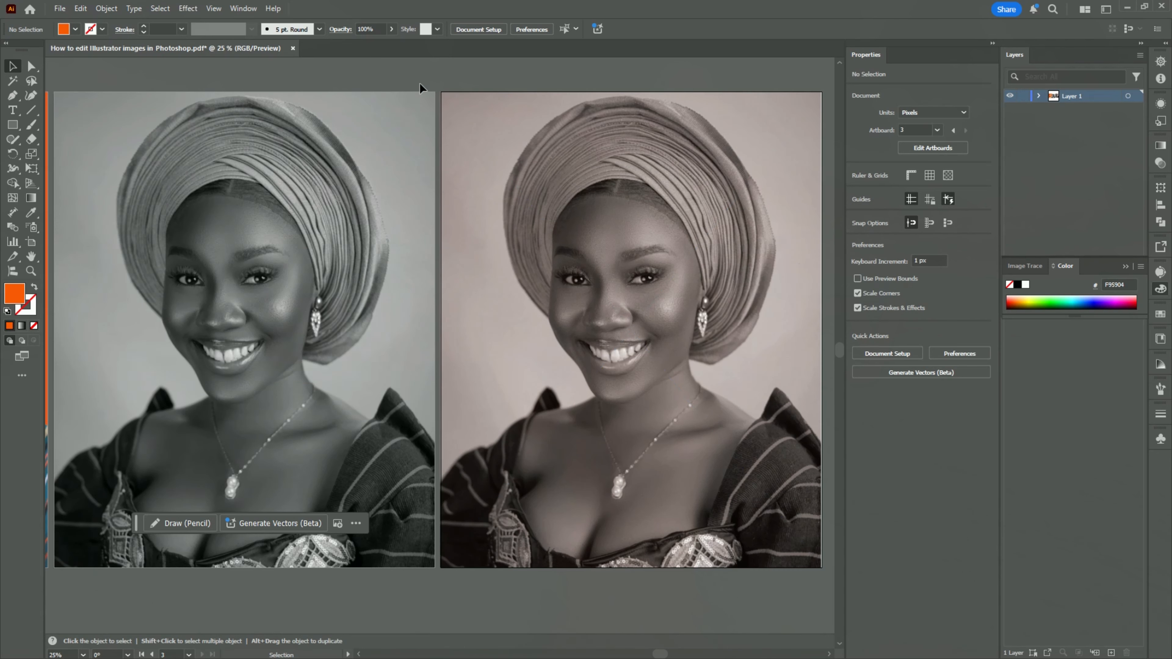
Examine the portraits across the three artboards, comparing the RGB and CMYK black-and-white versions
scroll(775, 218, "down", 1)
left_click_drag(610, 91, 537, 82)
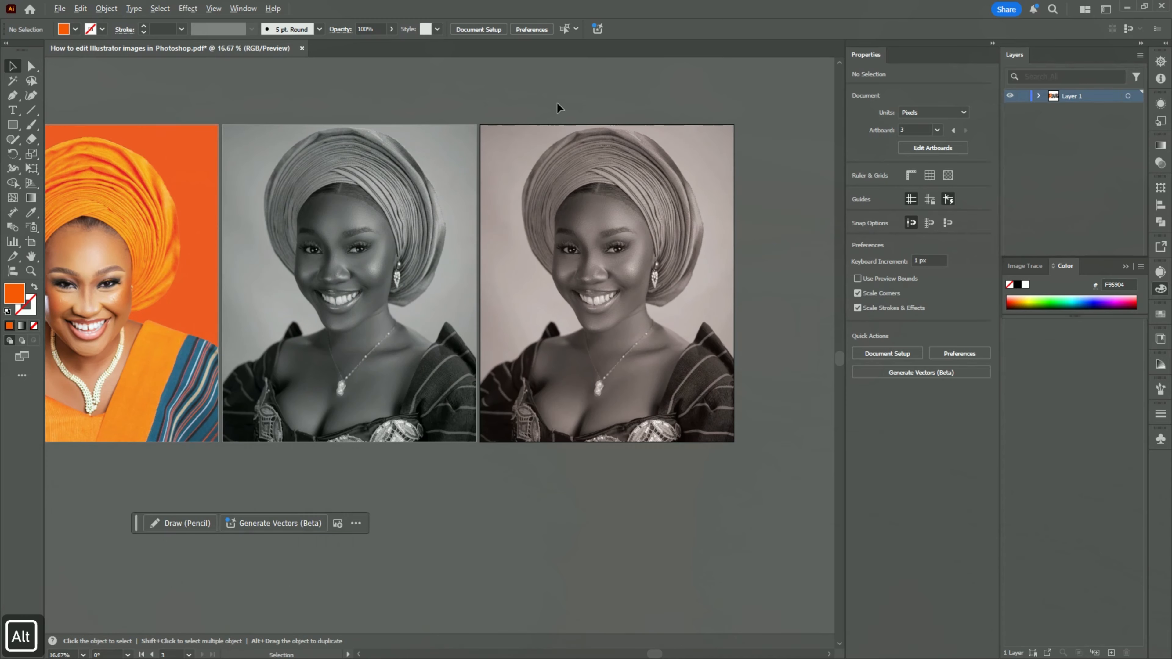
scroll(558, 102, "up", 1)
scroll(576, 114, "down", 1)
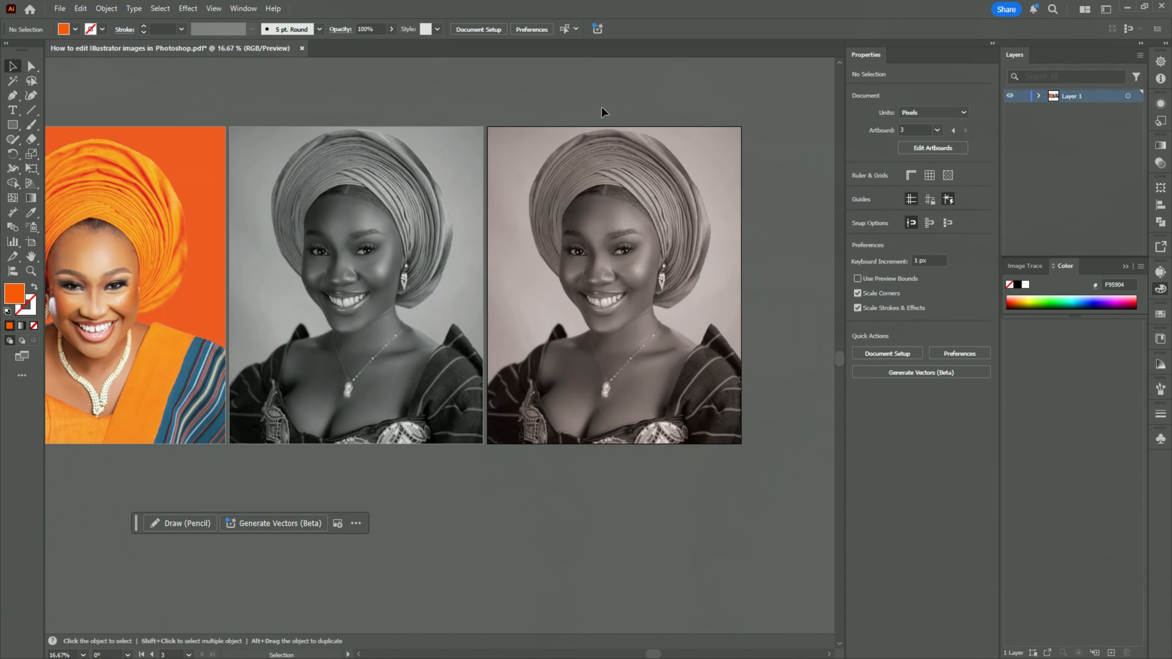
scroll(638, 103, "up", 1)
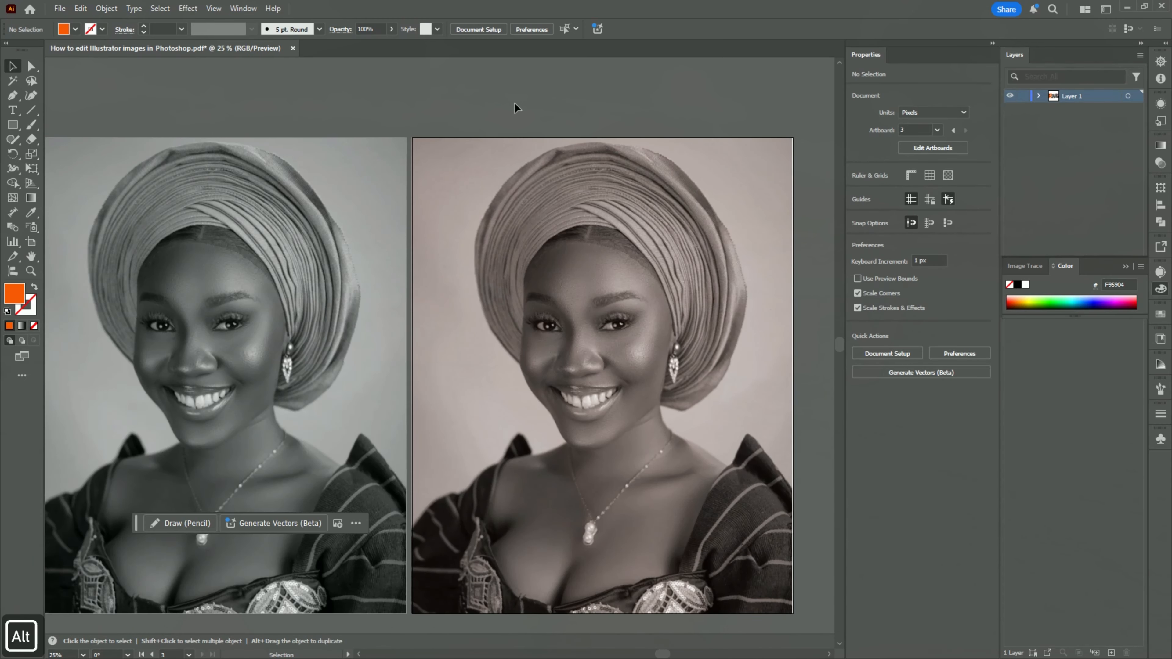
left_click_drag(513, 101, 586, 95)
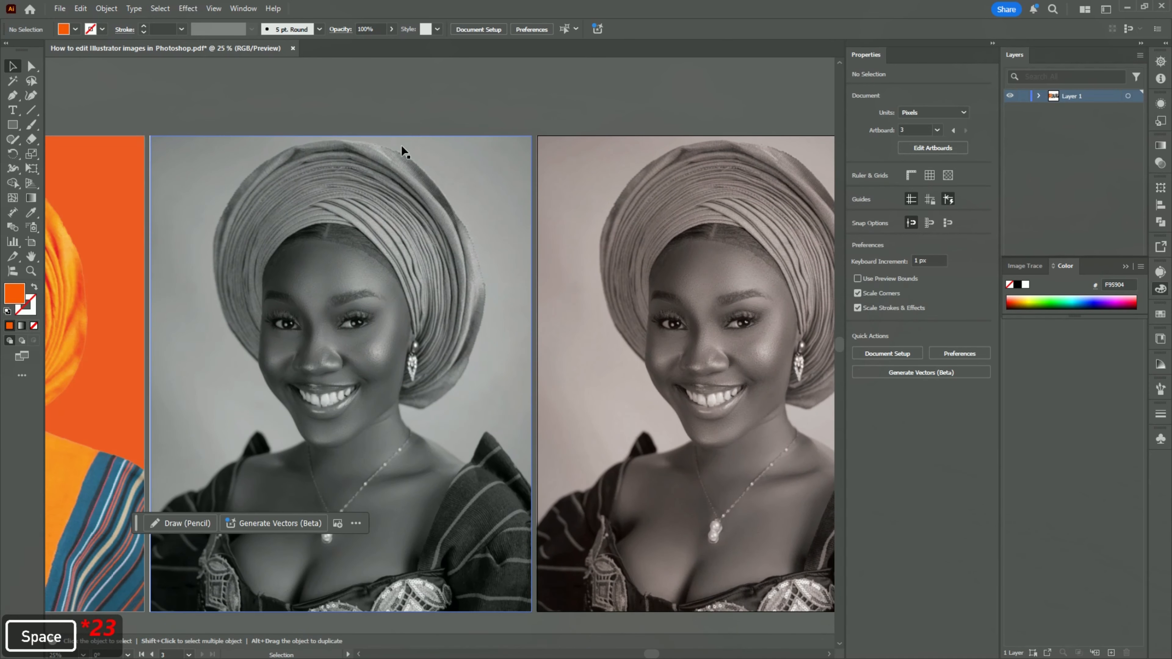
left_click_drag(494, 123, 627, 92)
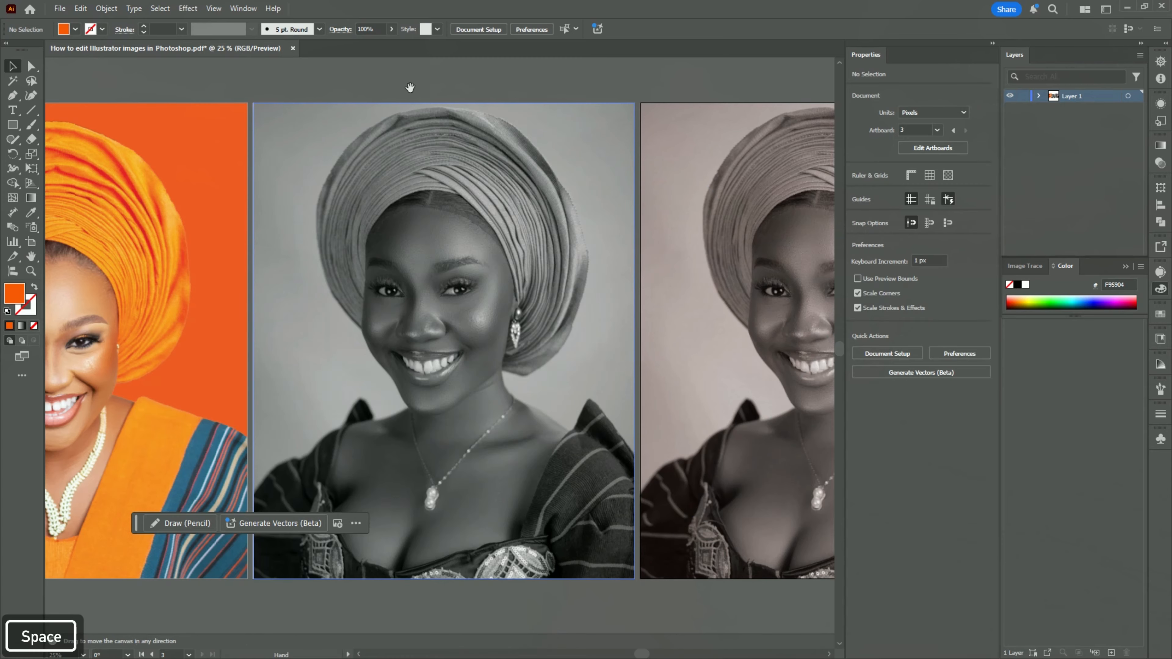
left_click_drag(406, 91, 603, 80)
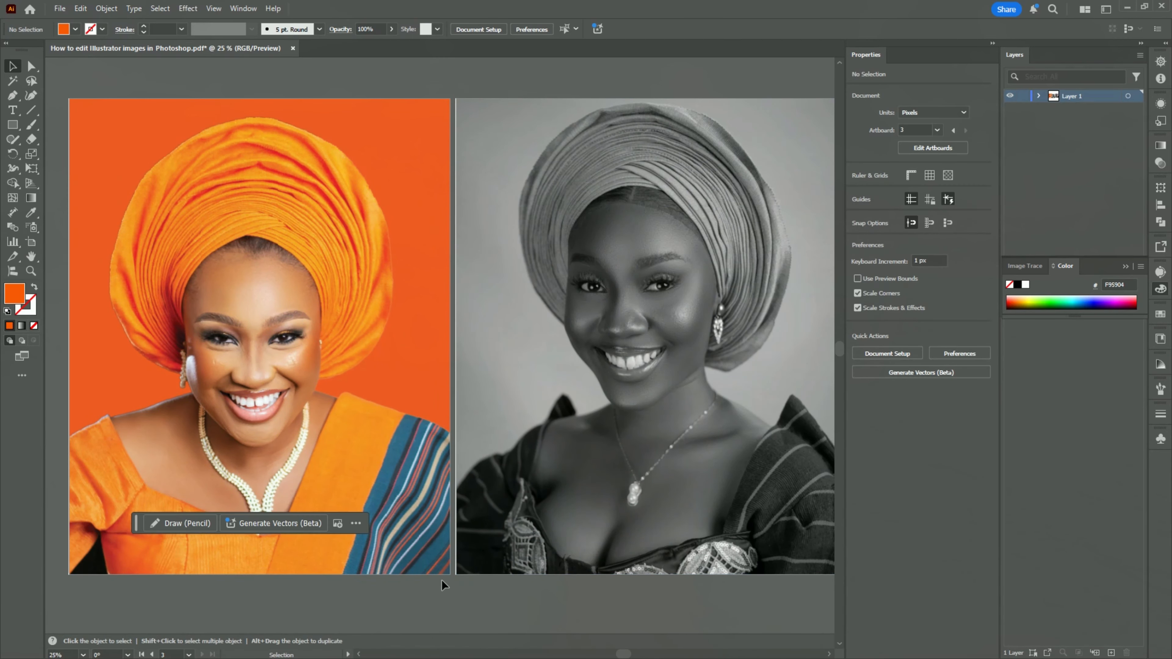
key("alt")
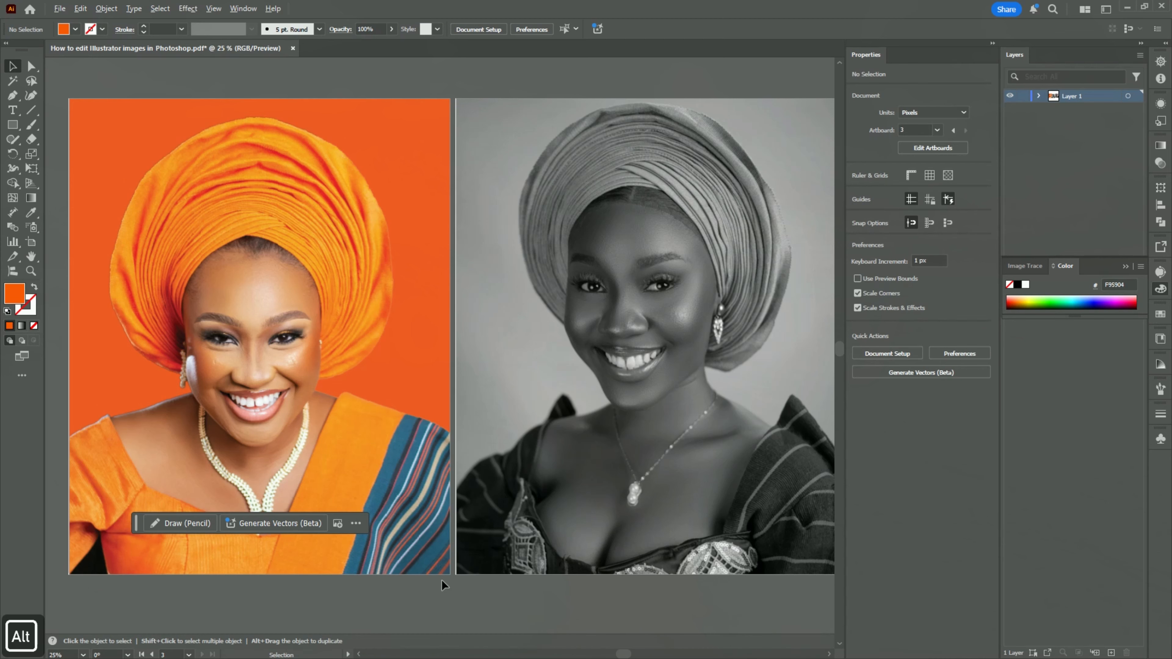
key("alt+h")
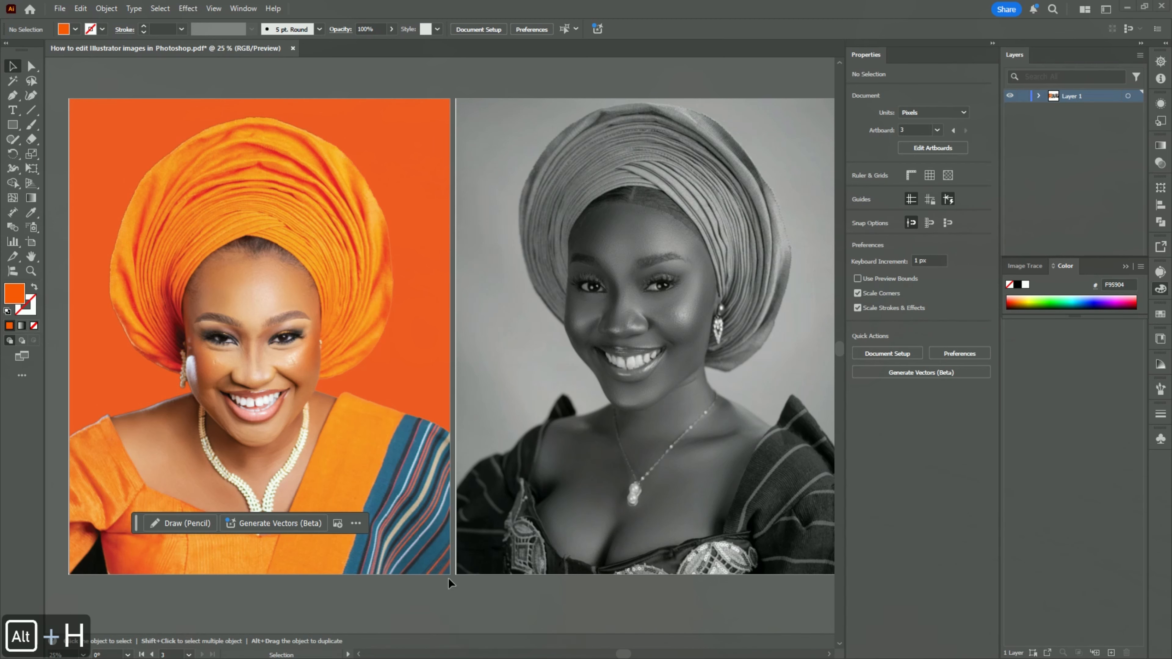